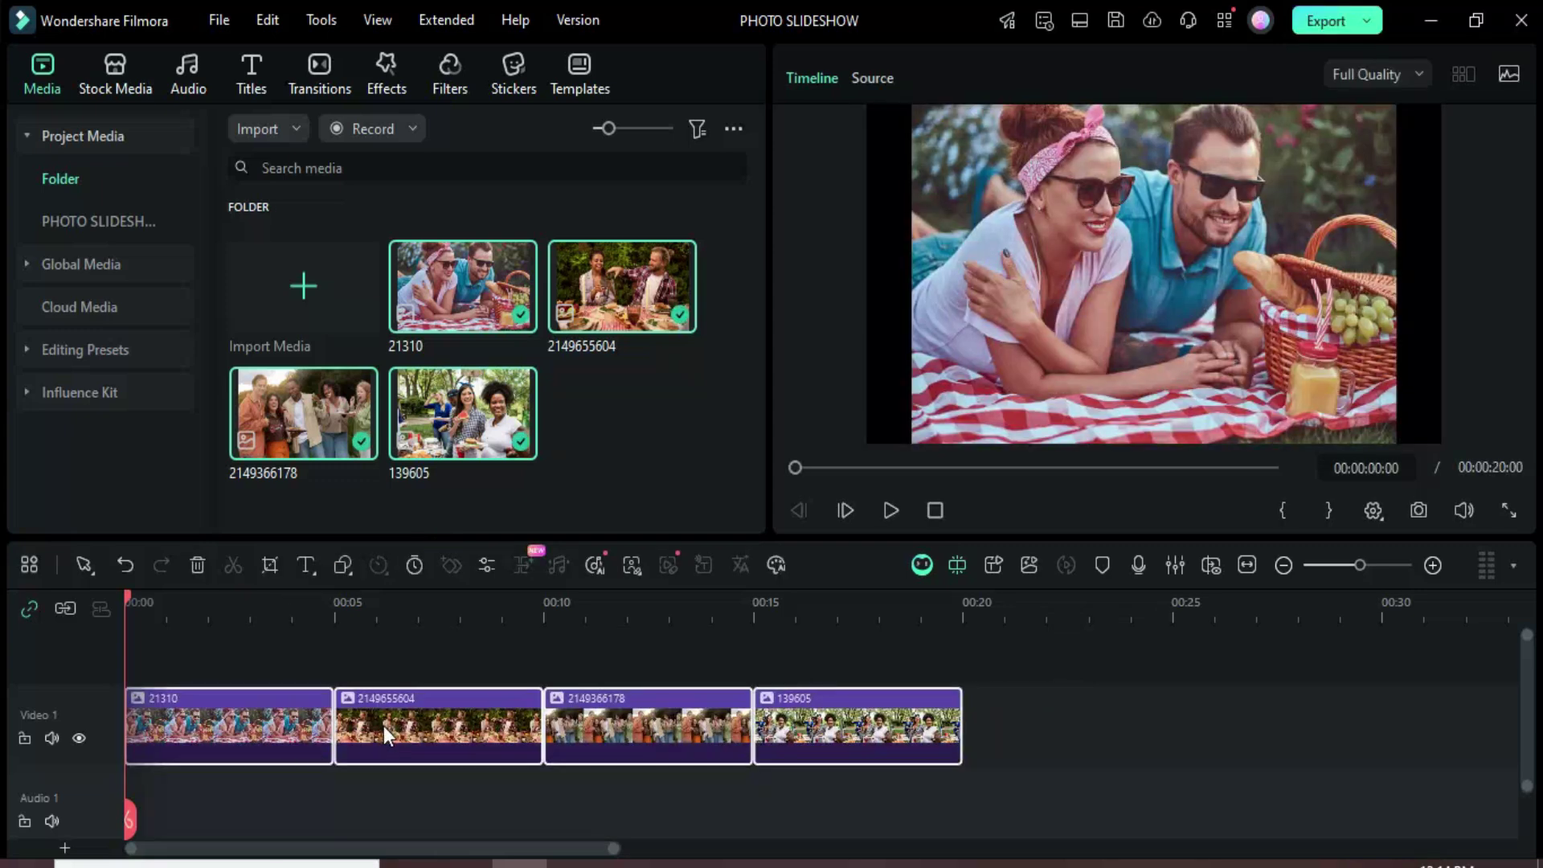
# Crop the four photos to fit the frame and set each clip's duration to 00:00:04:00
pyautogui.rightClick(383, 727)
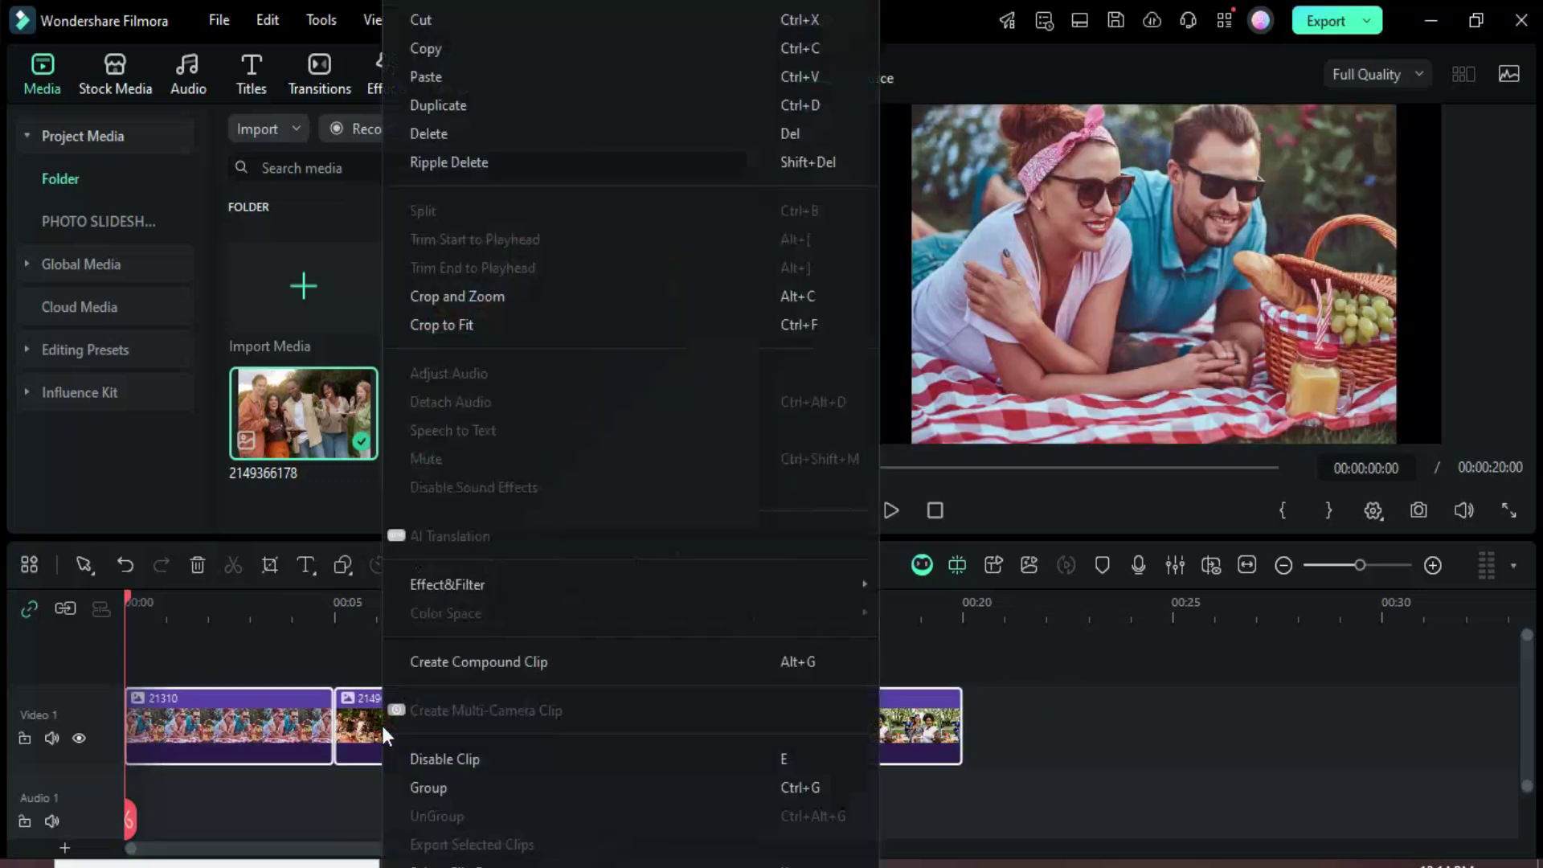
pyautogui.click(450, 324)
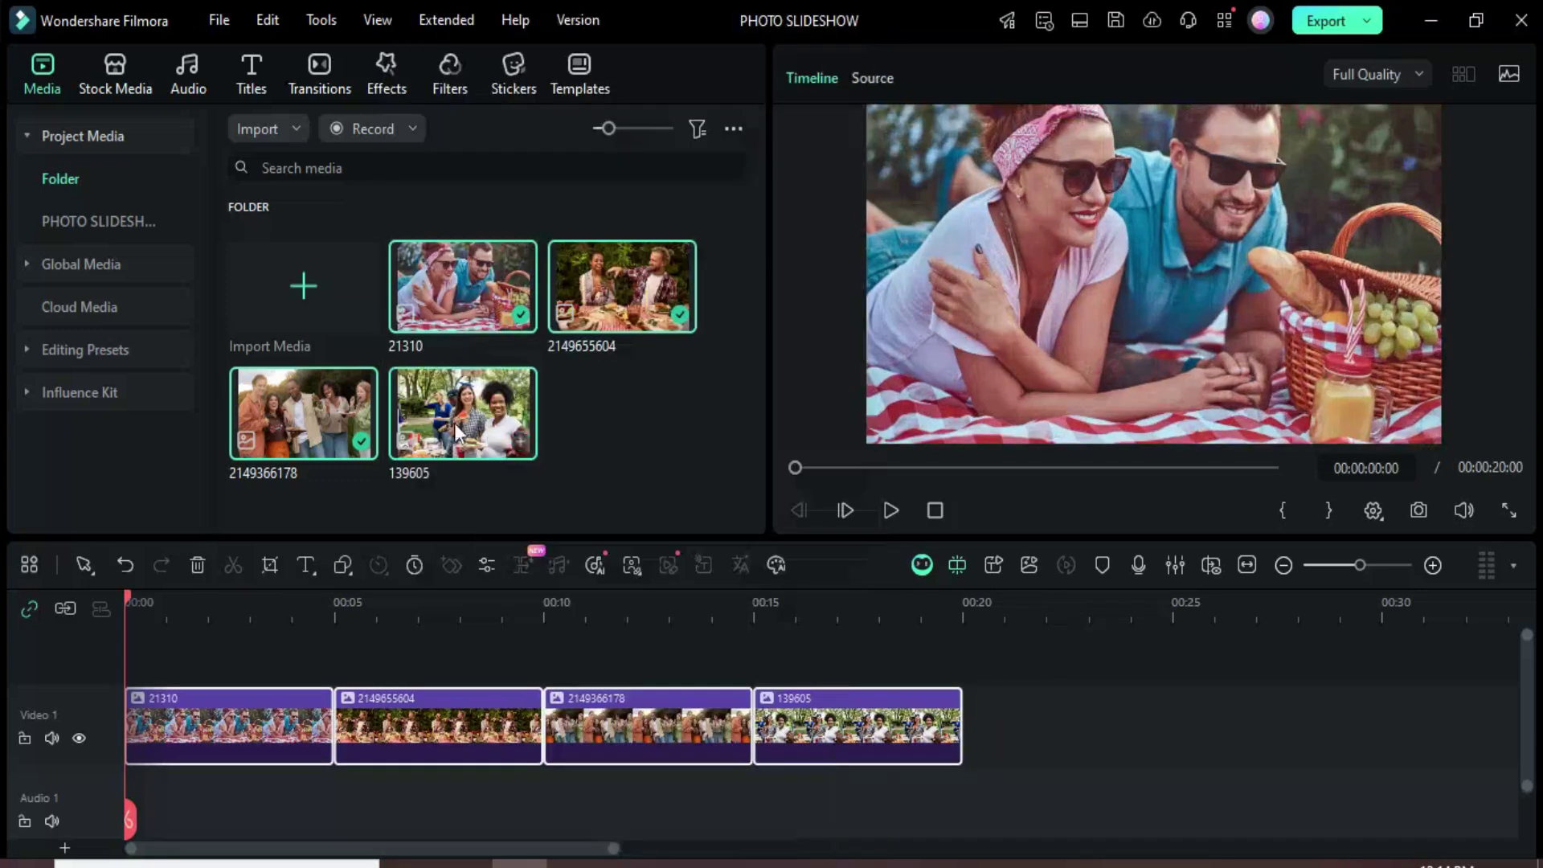
pyautogui.click(411, 560)
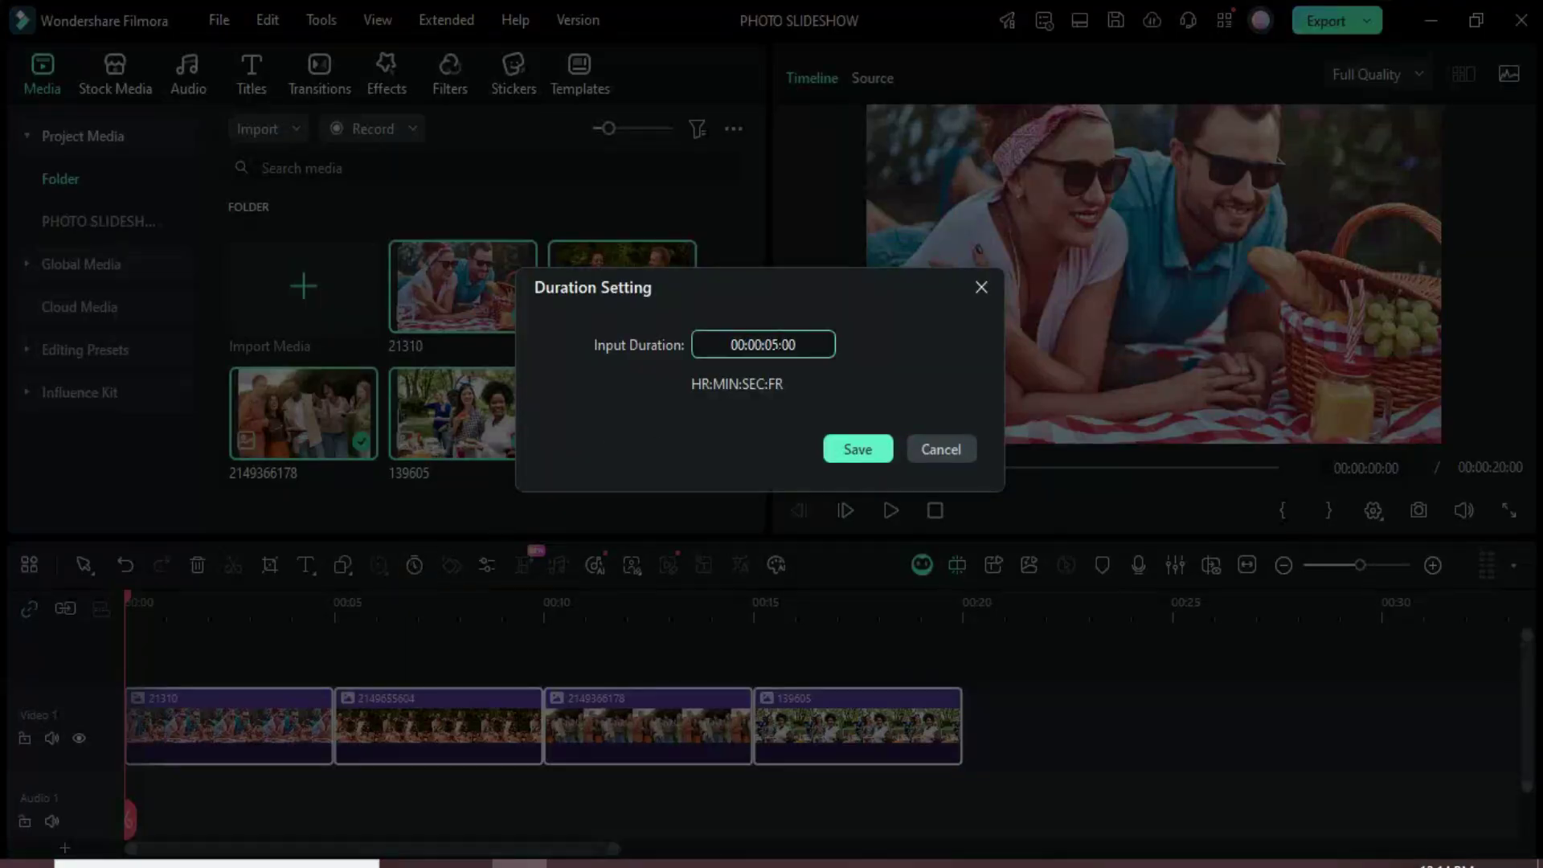
pyautogui.write('4')
pyautogui.click(895, 403)
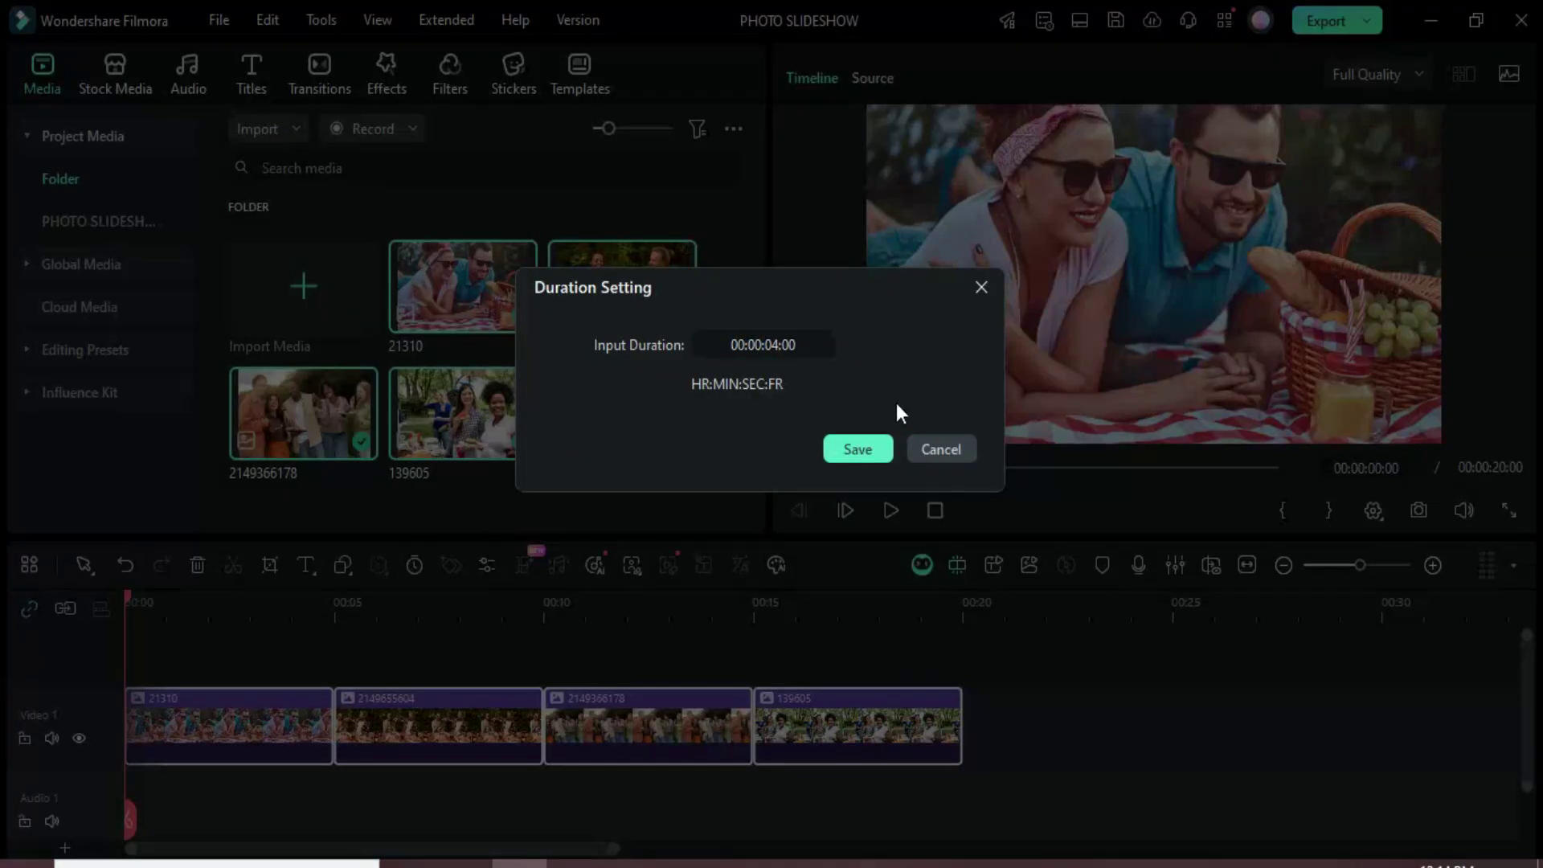
pyautogui.click(858, 449)
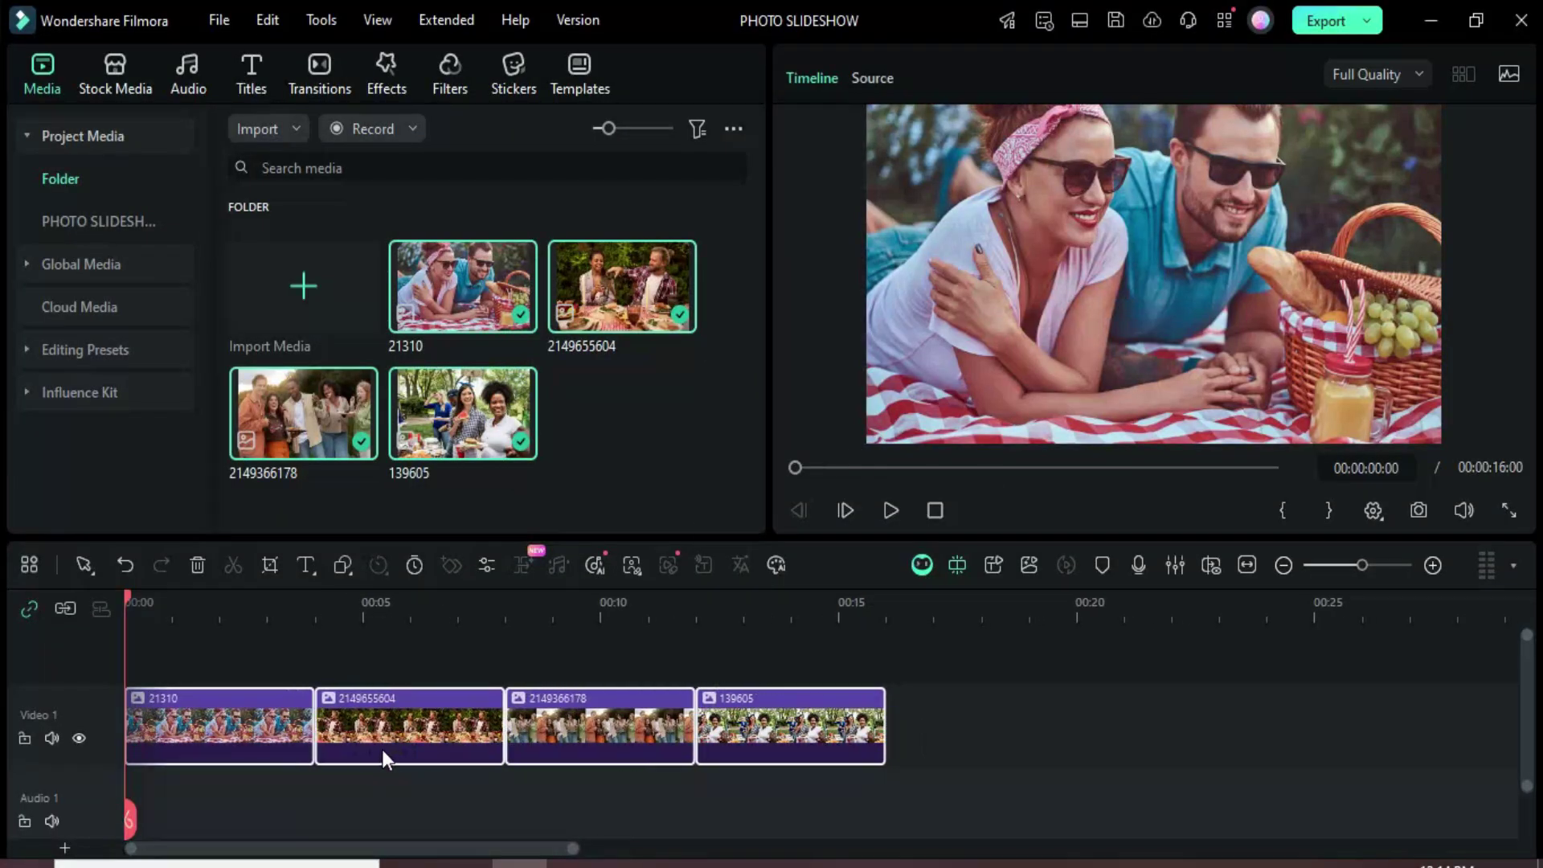
# Duplicate the four photo clips onto the Video 2 track
pyautogui.hotkey('ctrl', 'c')
pyautogui.hotkey('ctrl', 'v')
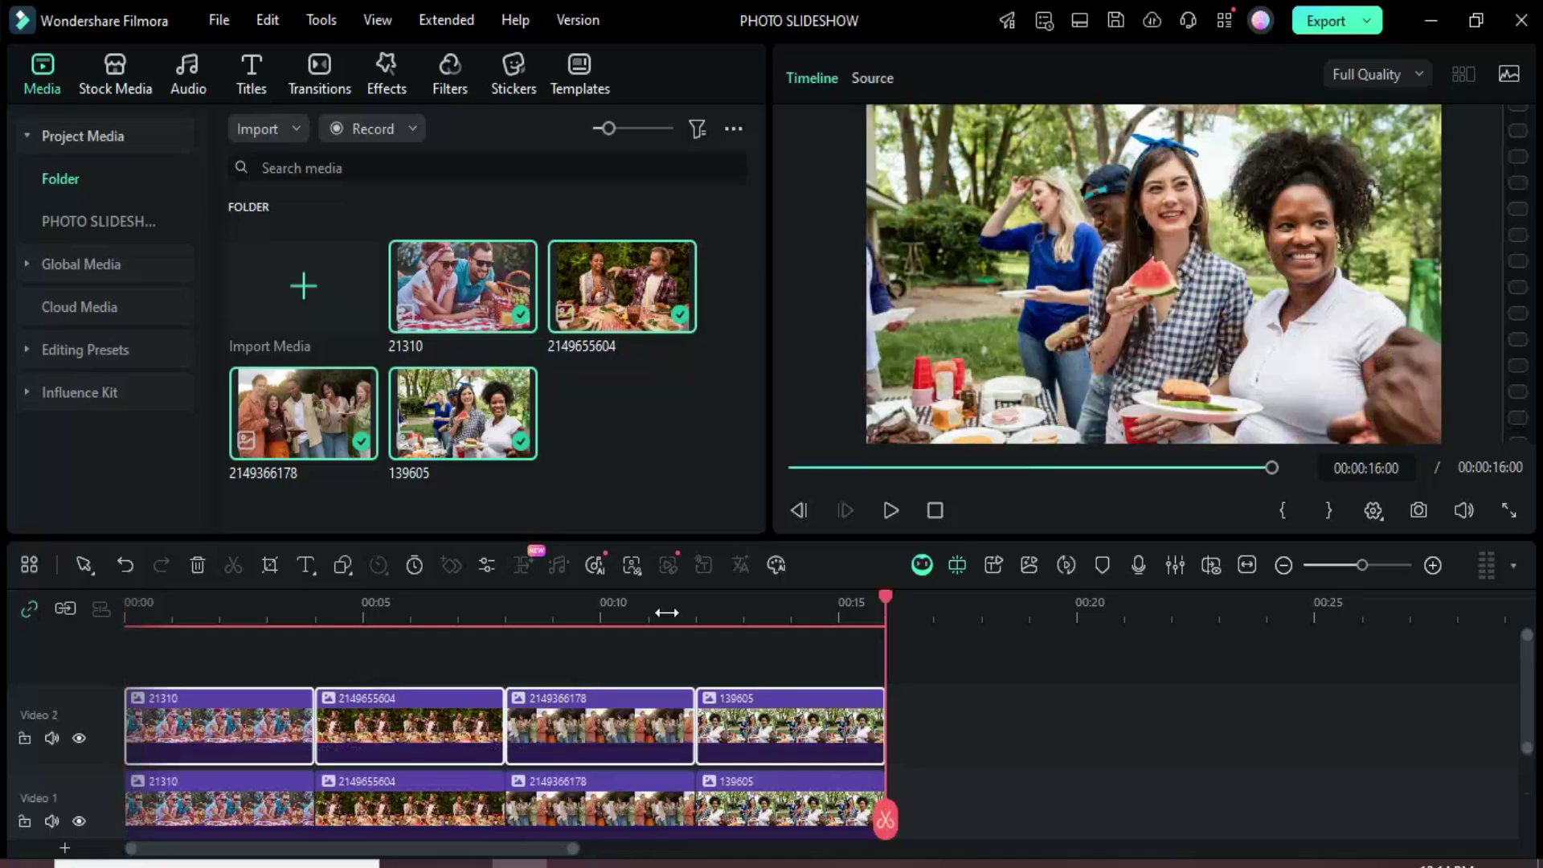
pyautogui.click(793, 469)
pyautogui.scroll(-2, 110, 735)
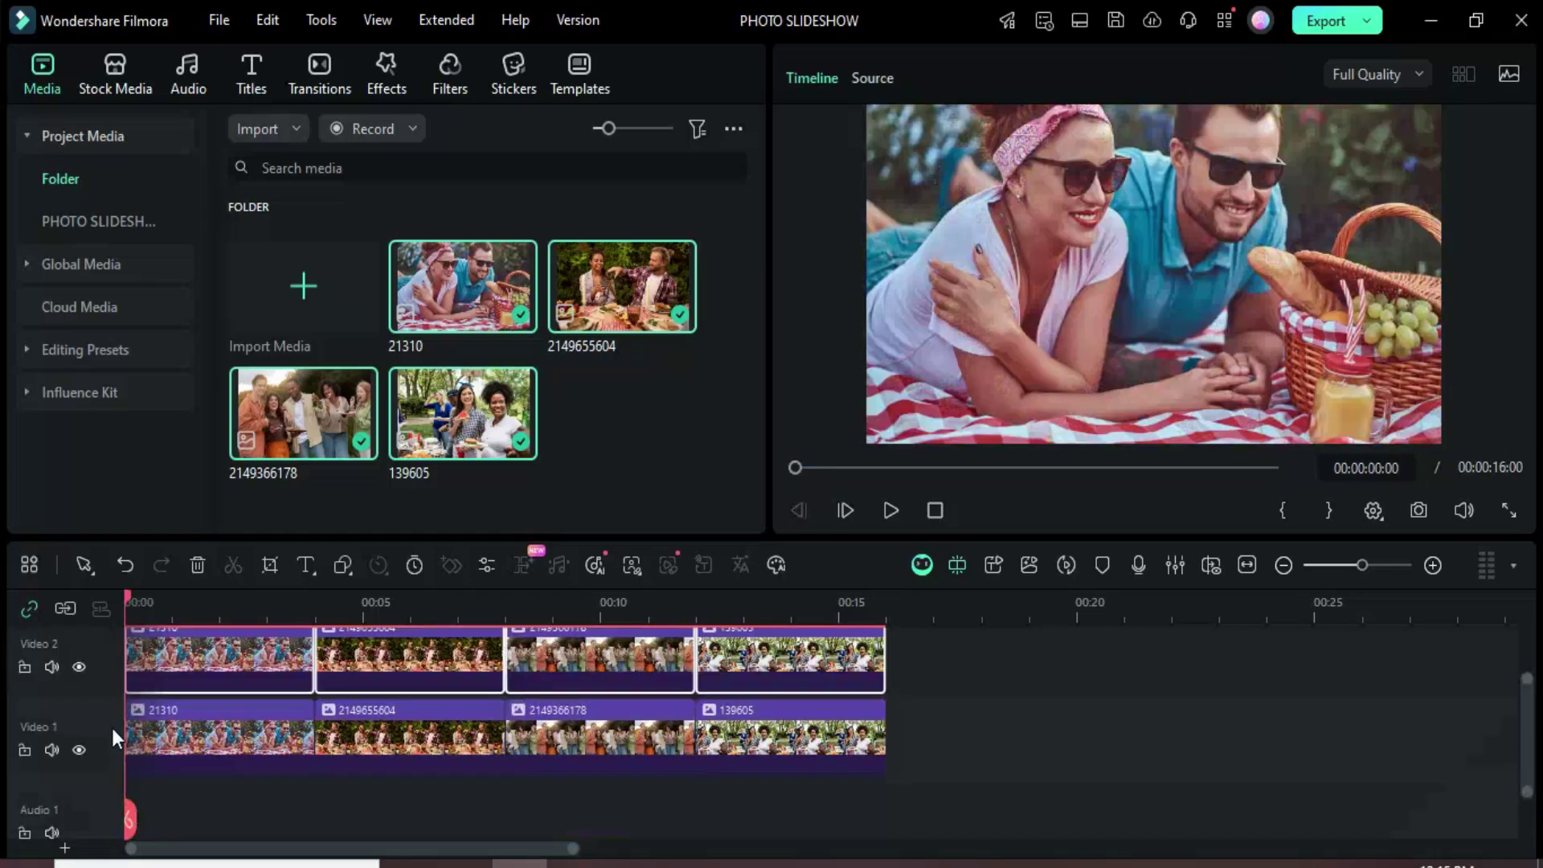
# Hide Video 2 and apply the Square Blur effect to the first lower-track photo, 21310
pyautogui.click(78, 667)
pyautogui.click(182, 736)
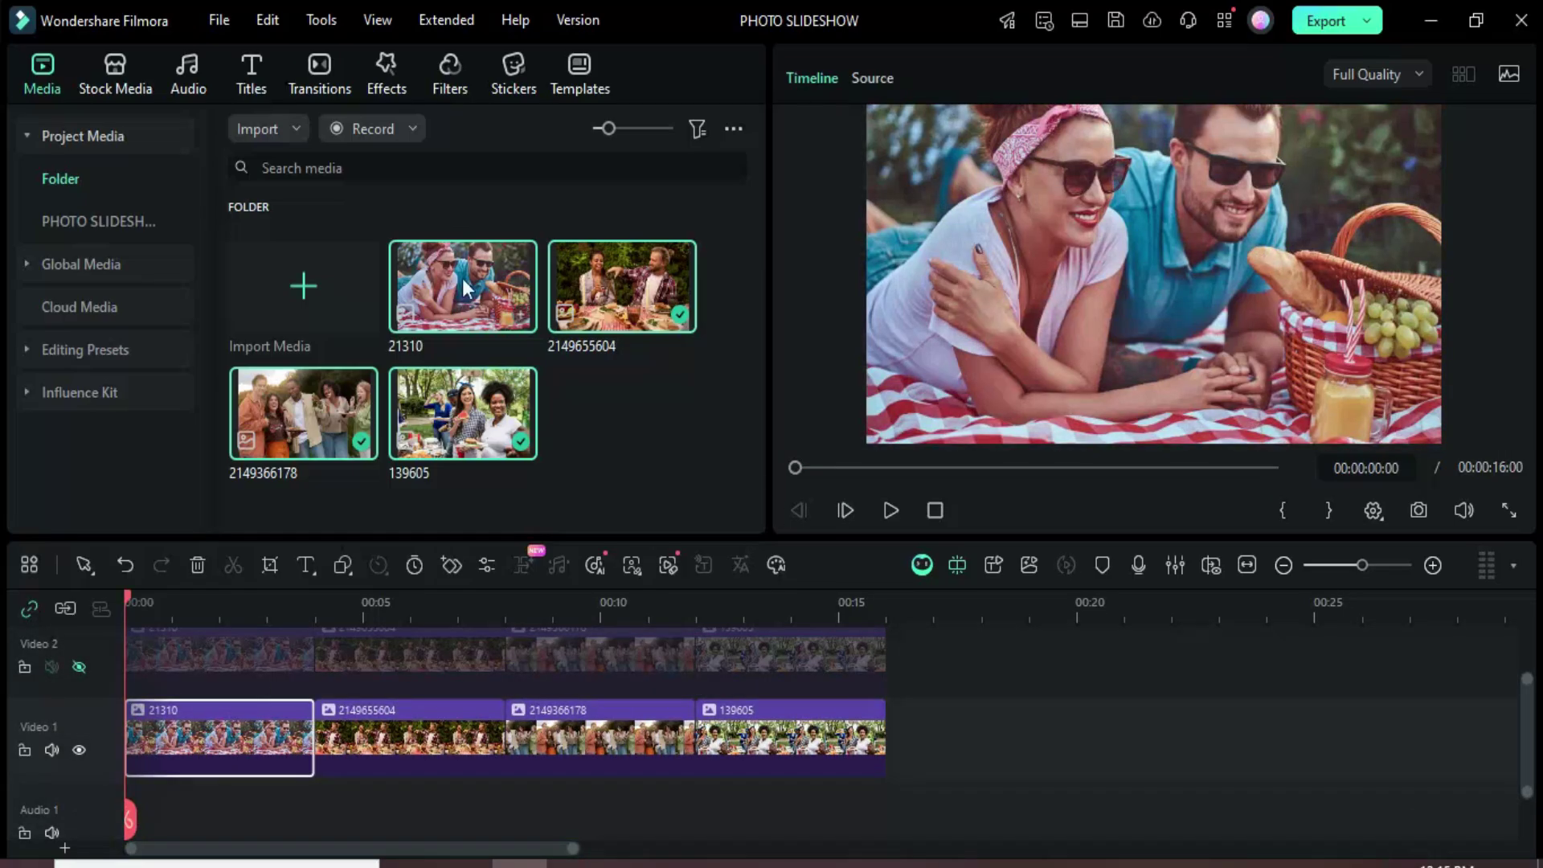
pyautogui.click(386, 70)
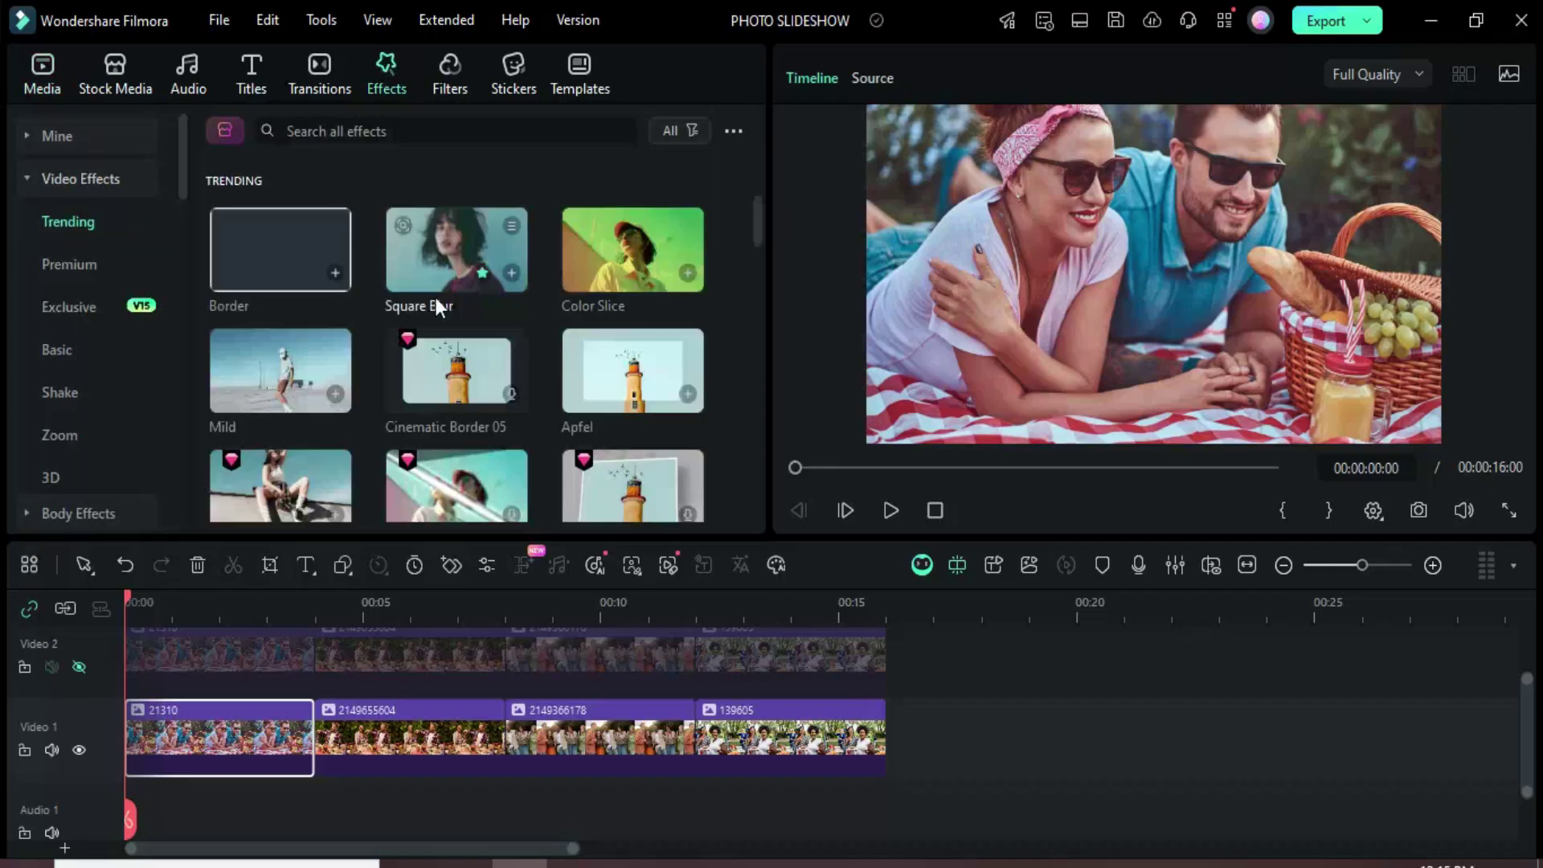
pyautogui.moveTo(406, 298); pyautogui.dragTo(241, 764)
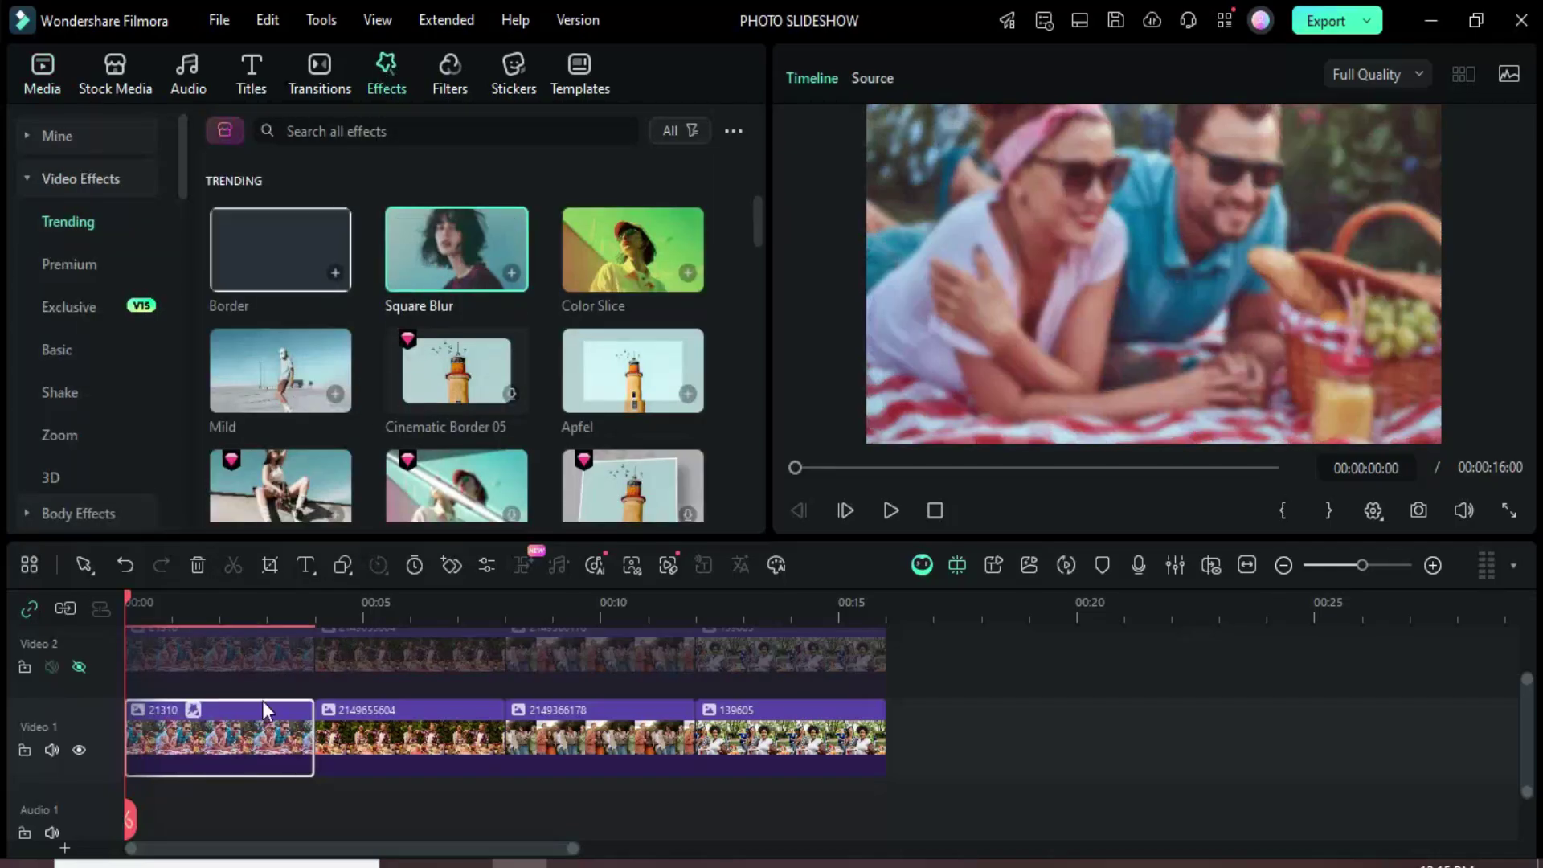
# Paste the Square Blur effect onto the other three lower-track photos and unhide Video 2
pyautogui.rightClick(283, 738)
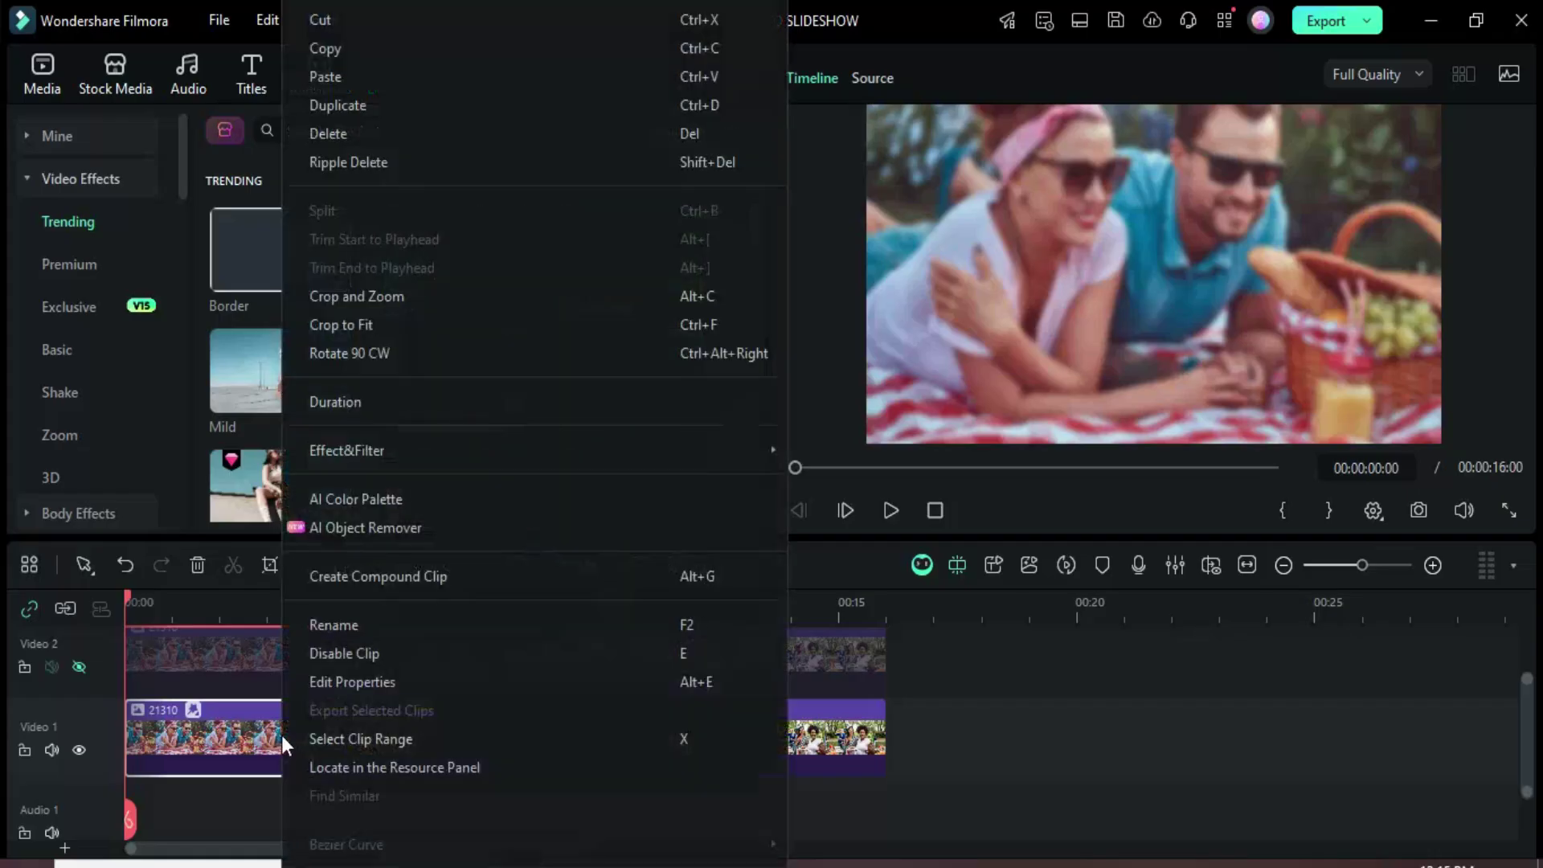
pyautogui.moveTo(348, 449)
pyautogui.click(844, 450)
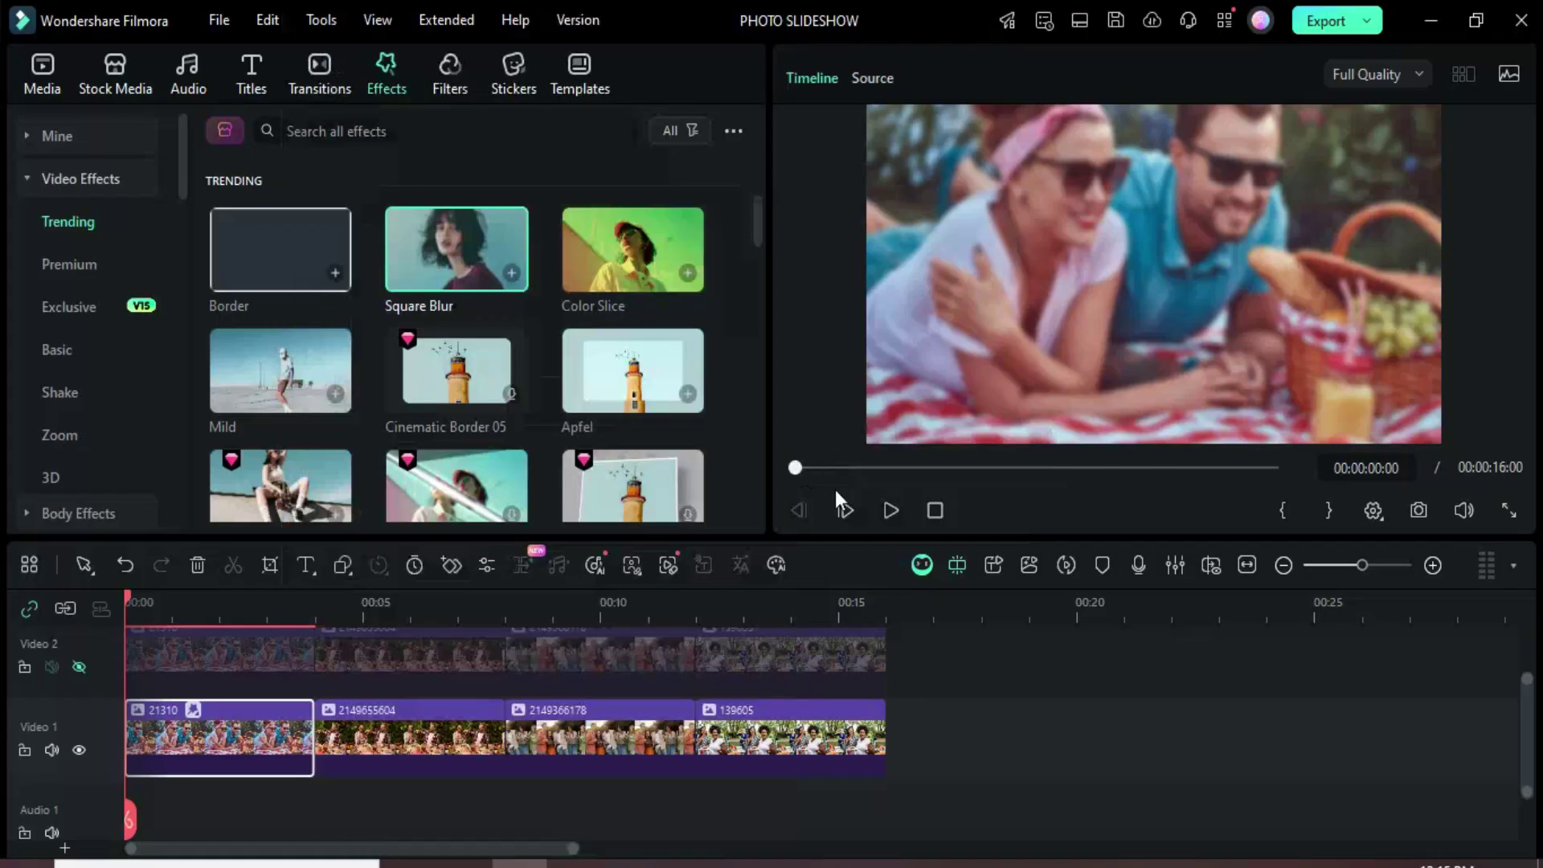
pyautogui.moveTo(936, 743); pyautogui.dragTo(460, 742)
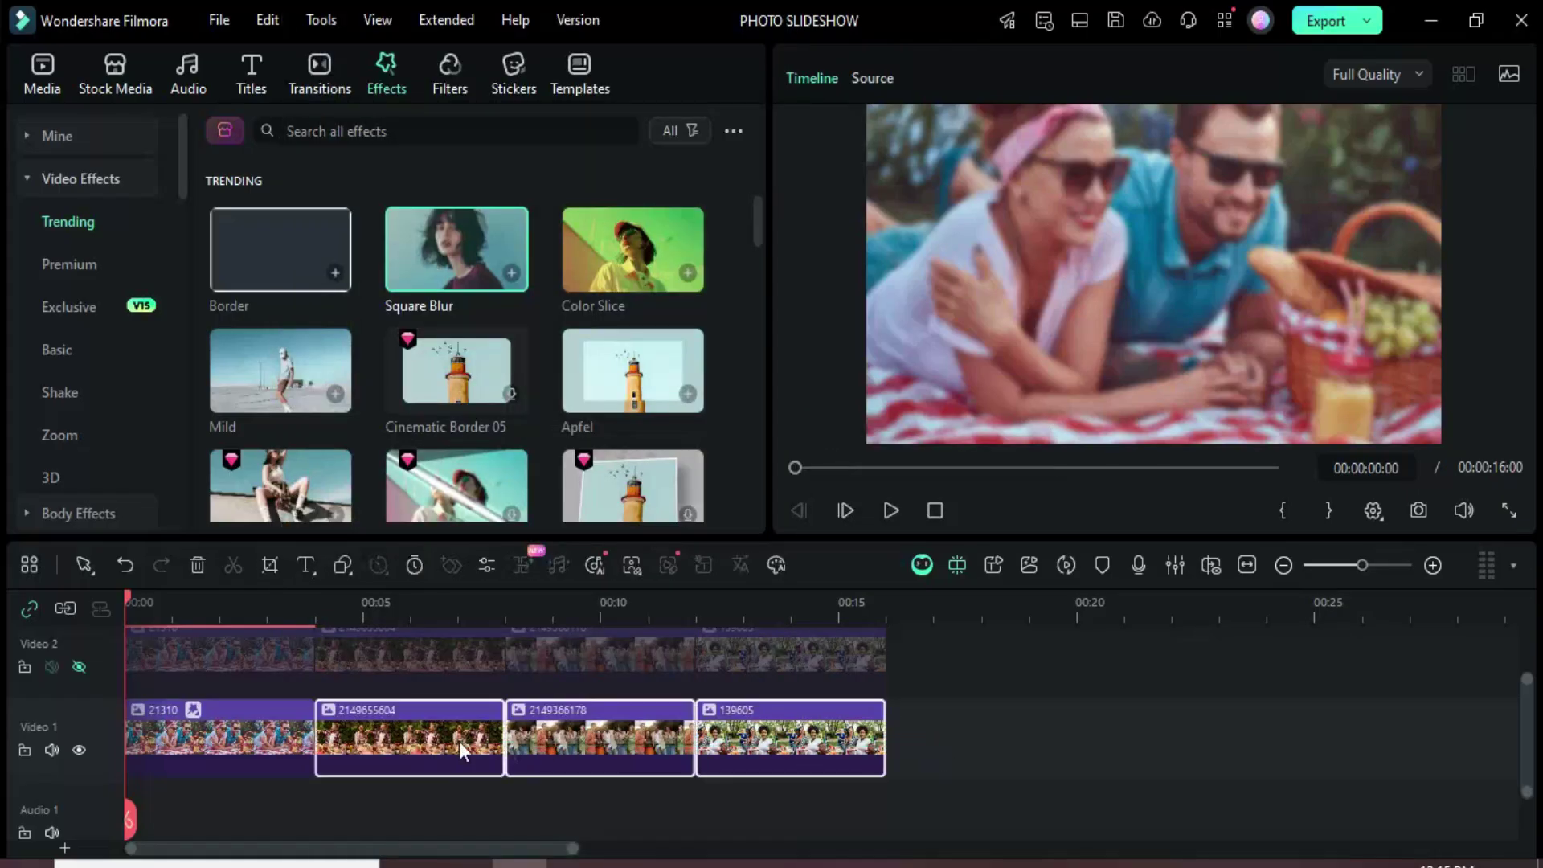
pyautogui.rightClick(459, 742)
pyautogui.moveTo(524, 584)
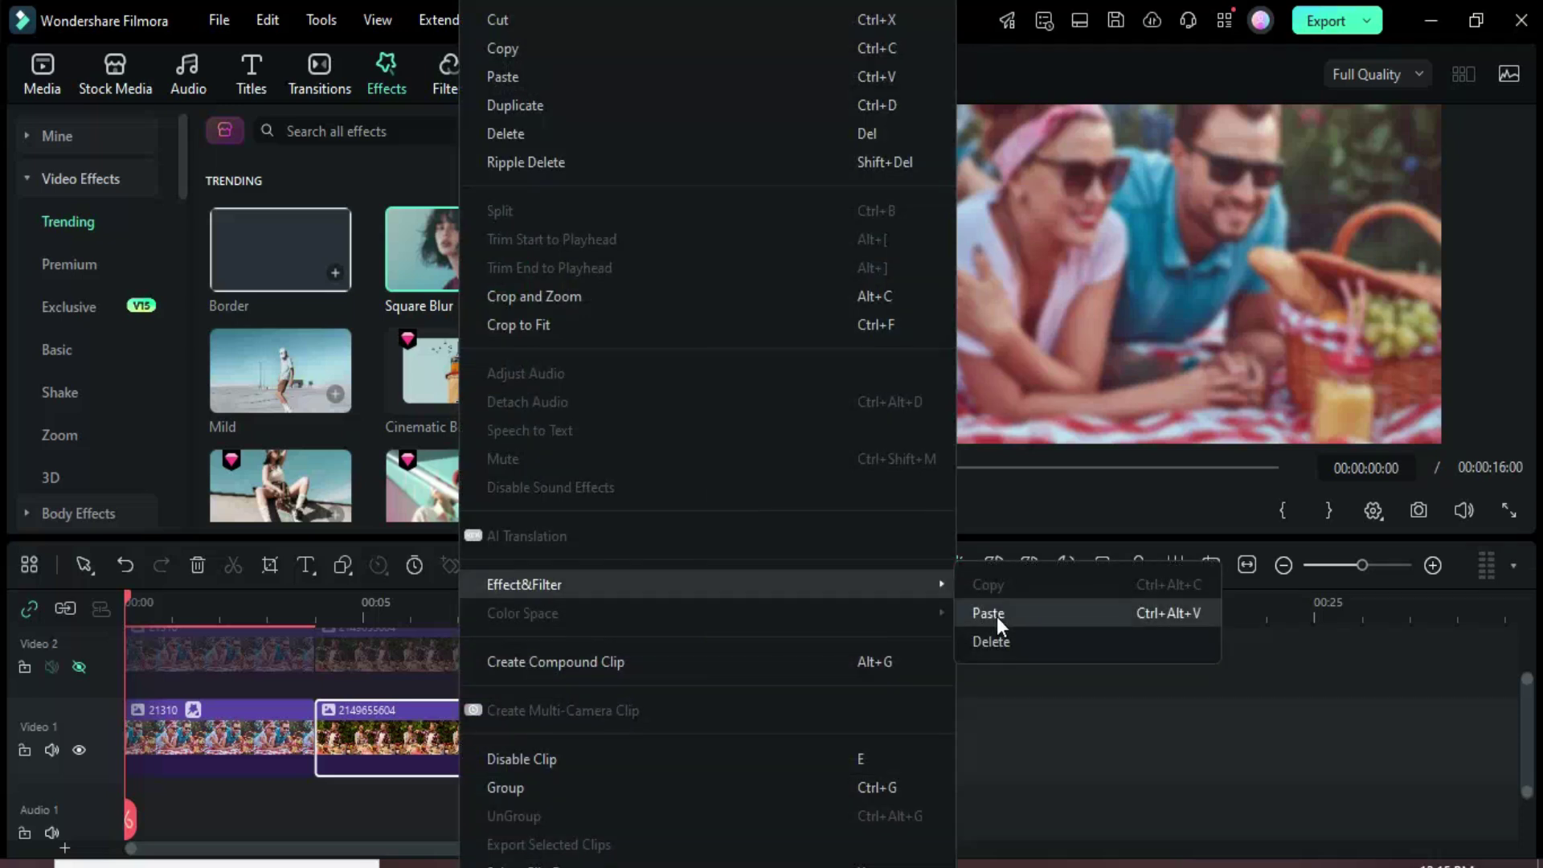
pyautogui.click(997, 617)
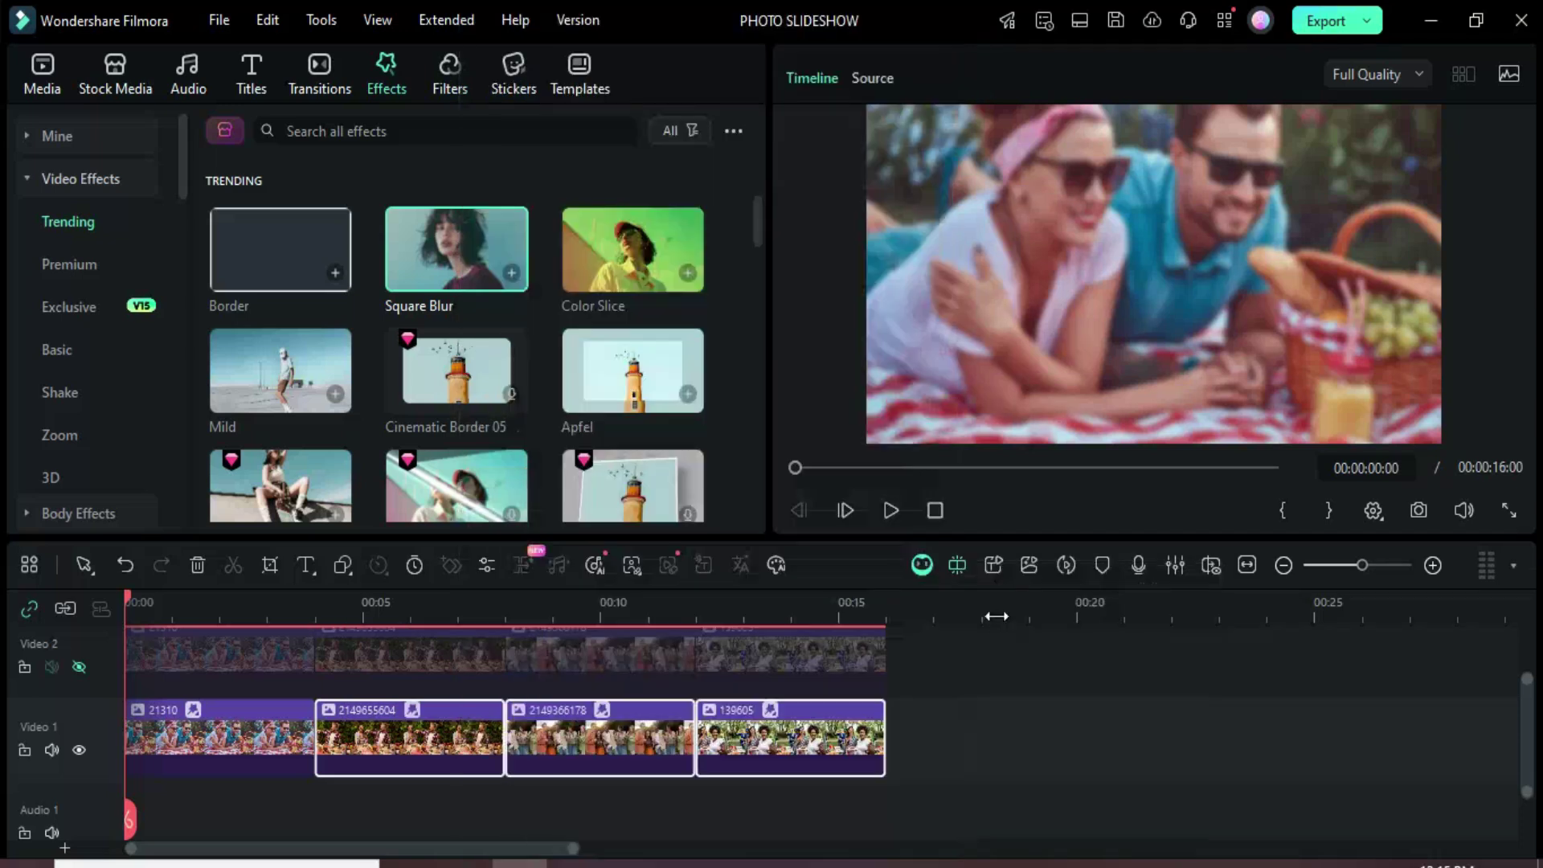
pyautogui.click(79, 666)
pyautogui.scroll(2, 230, 728)
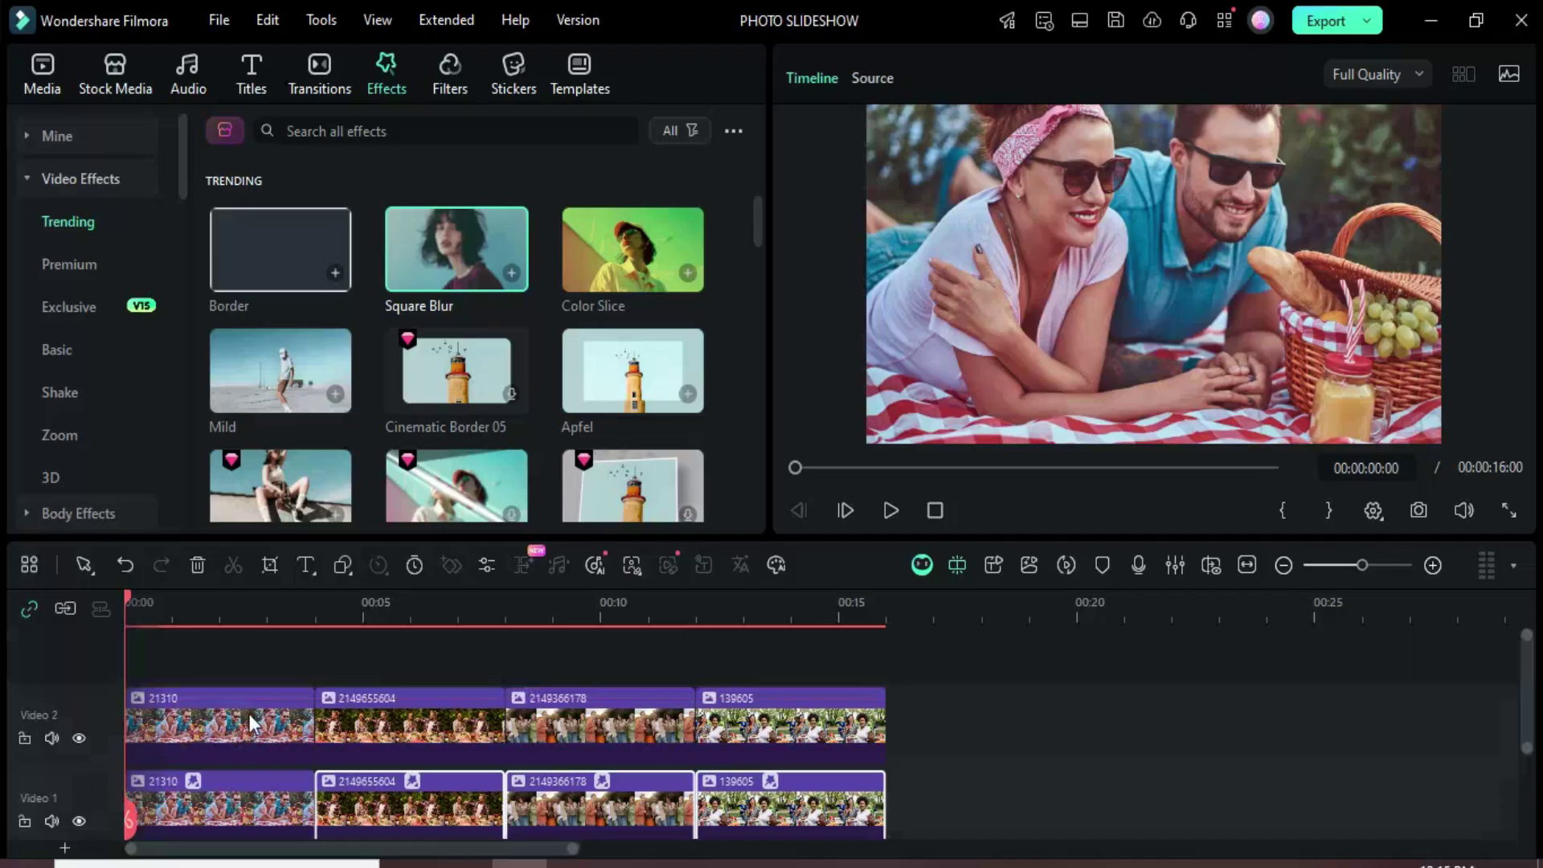
# Scale the first upper-track photo to 70% and crop it to 16:9
pyautogui.click(241, 716)
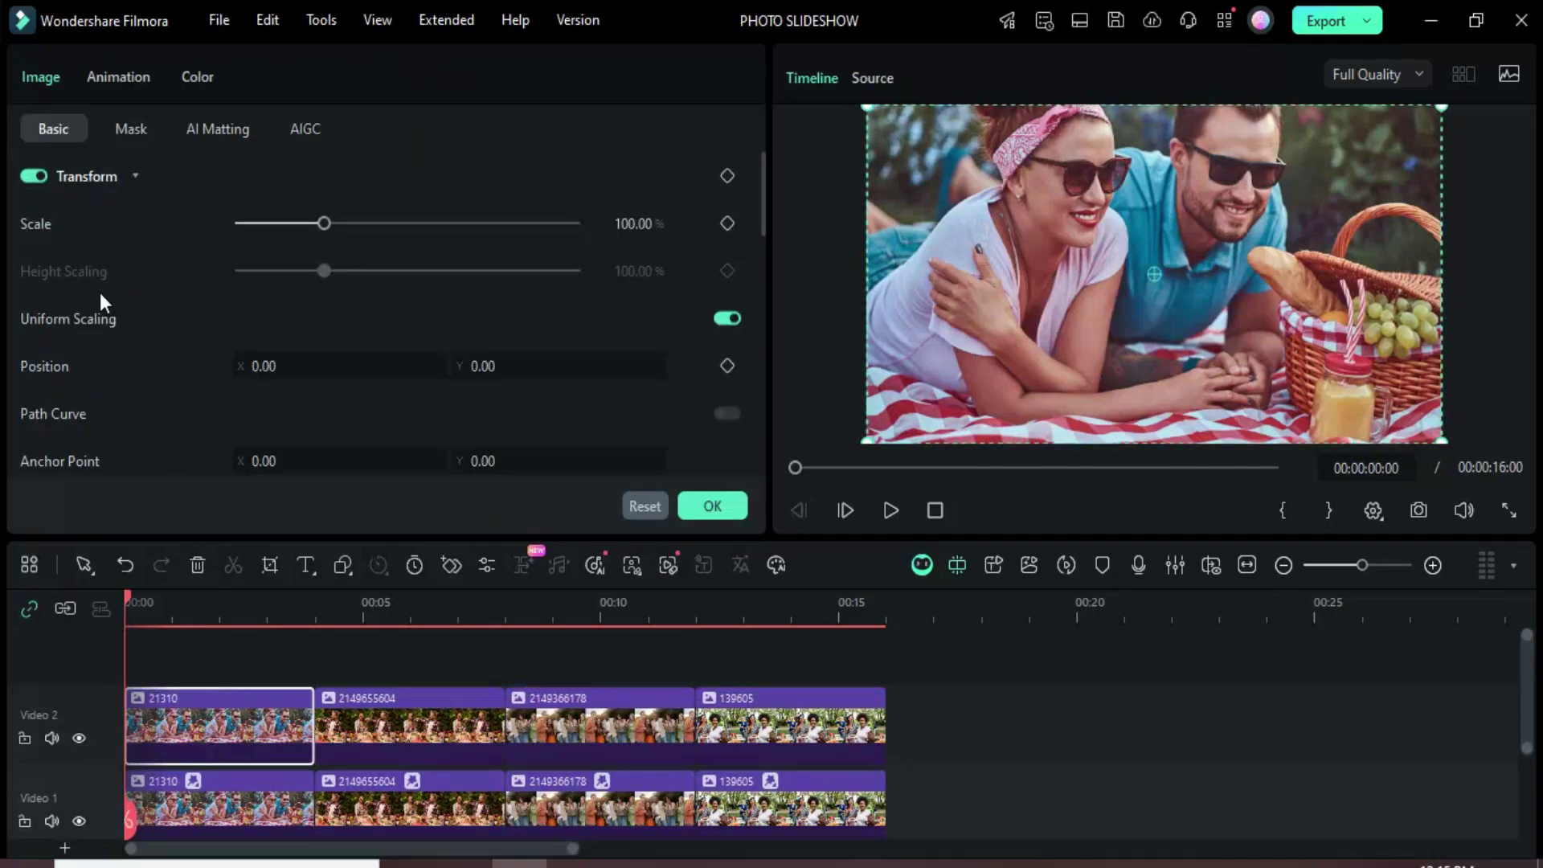
pyautogui.click(634, 223)
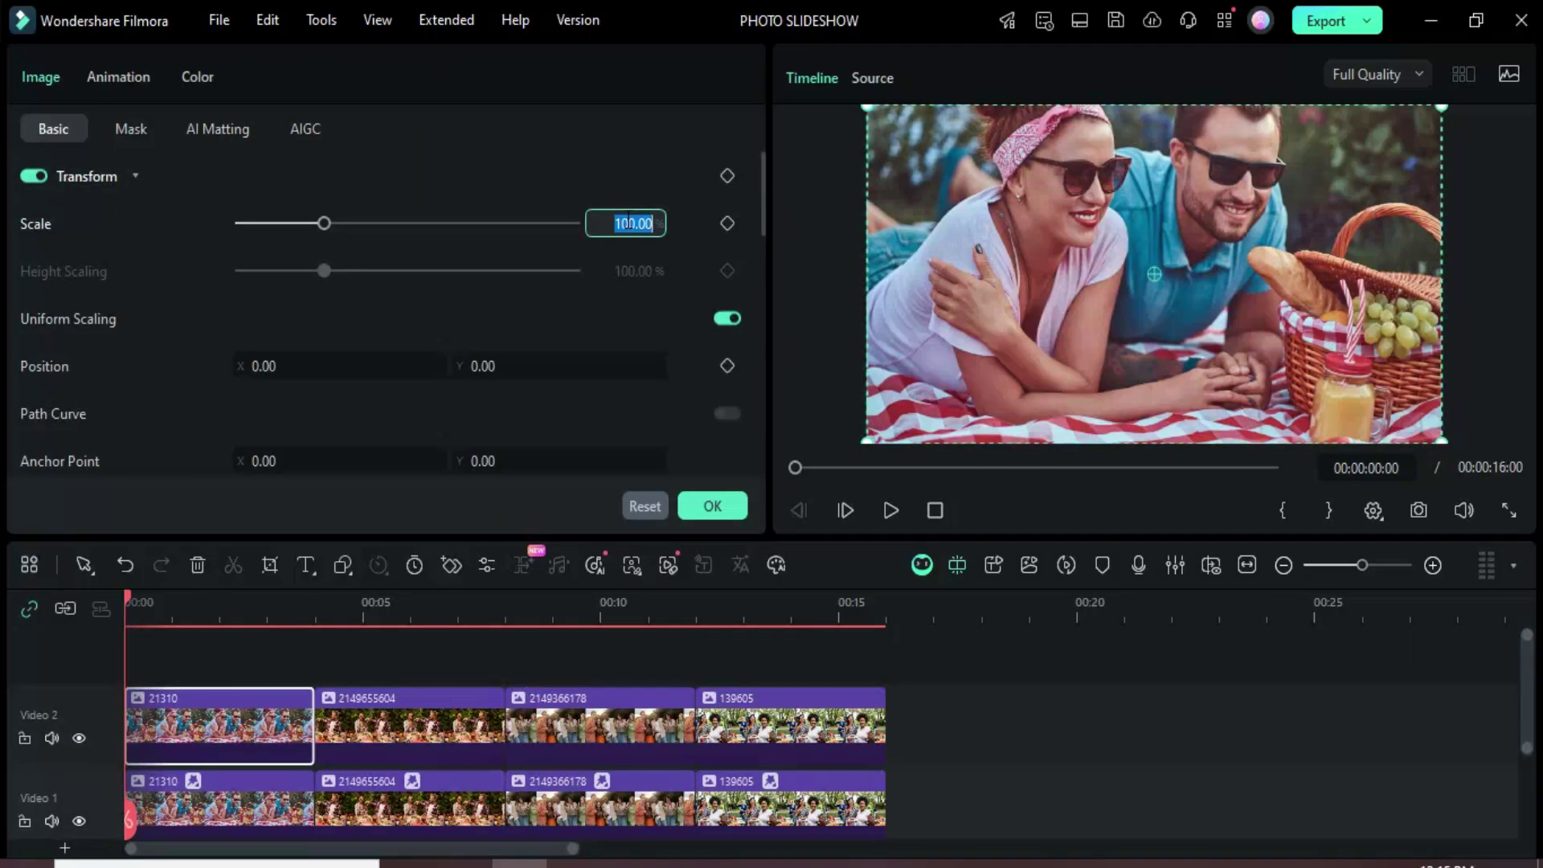
pyautogui.write('70')
pyautogui.press('Return')
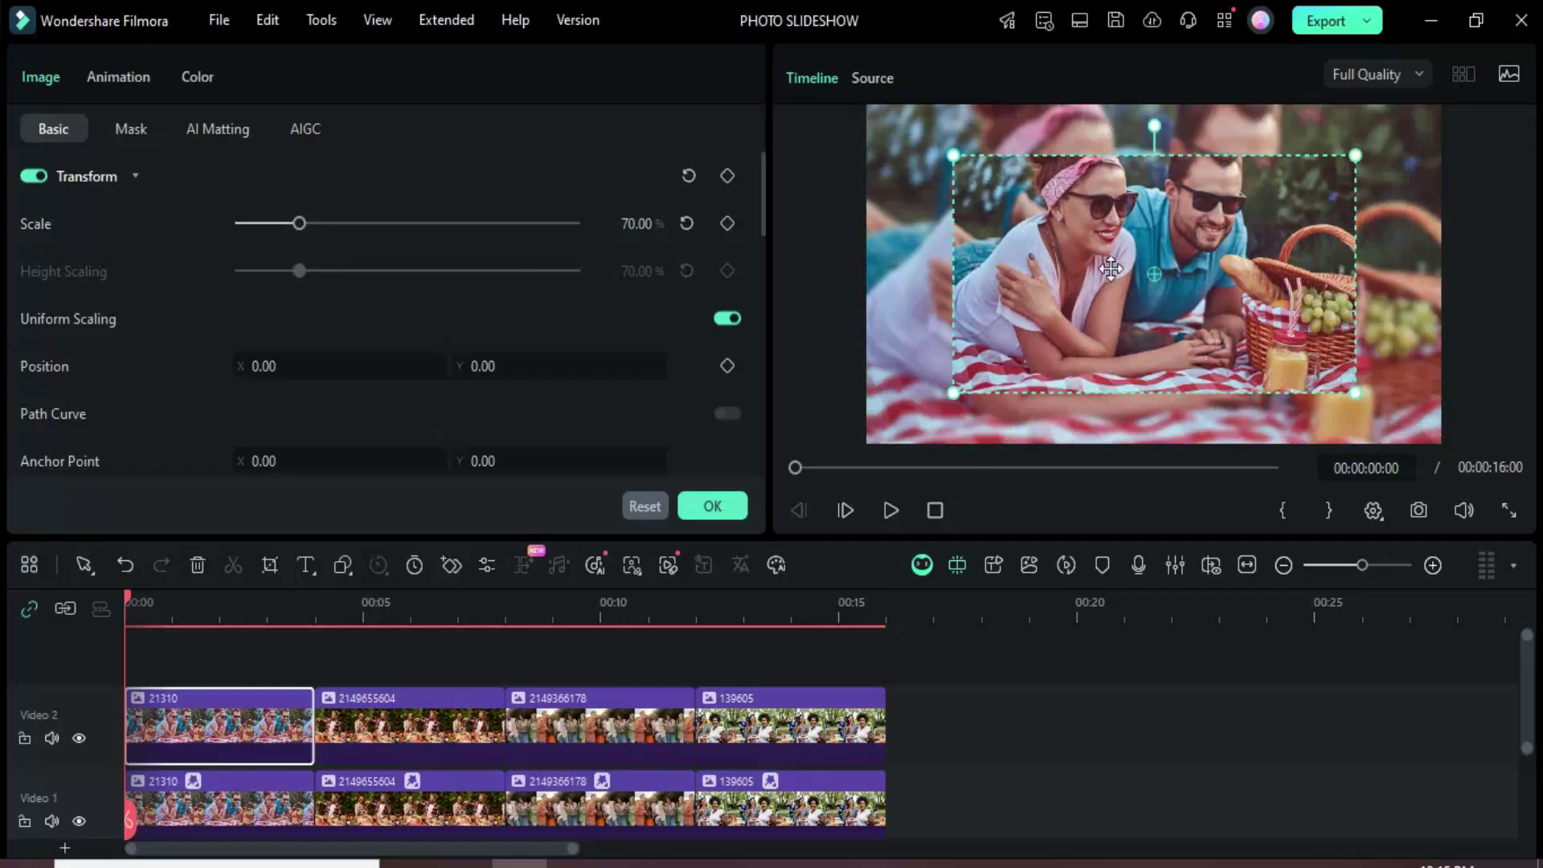
pyautogui.click(269, 562)
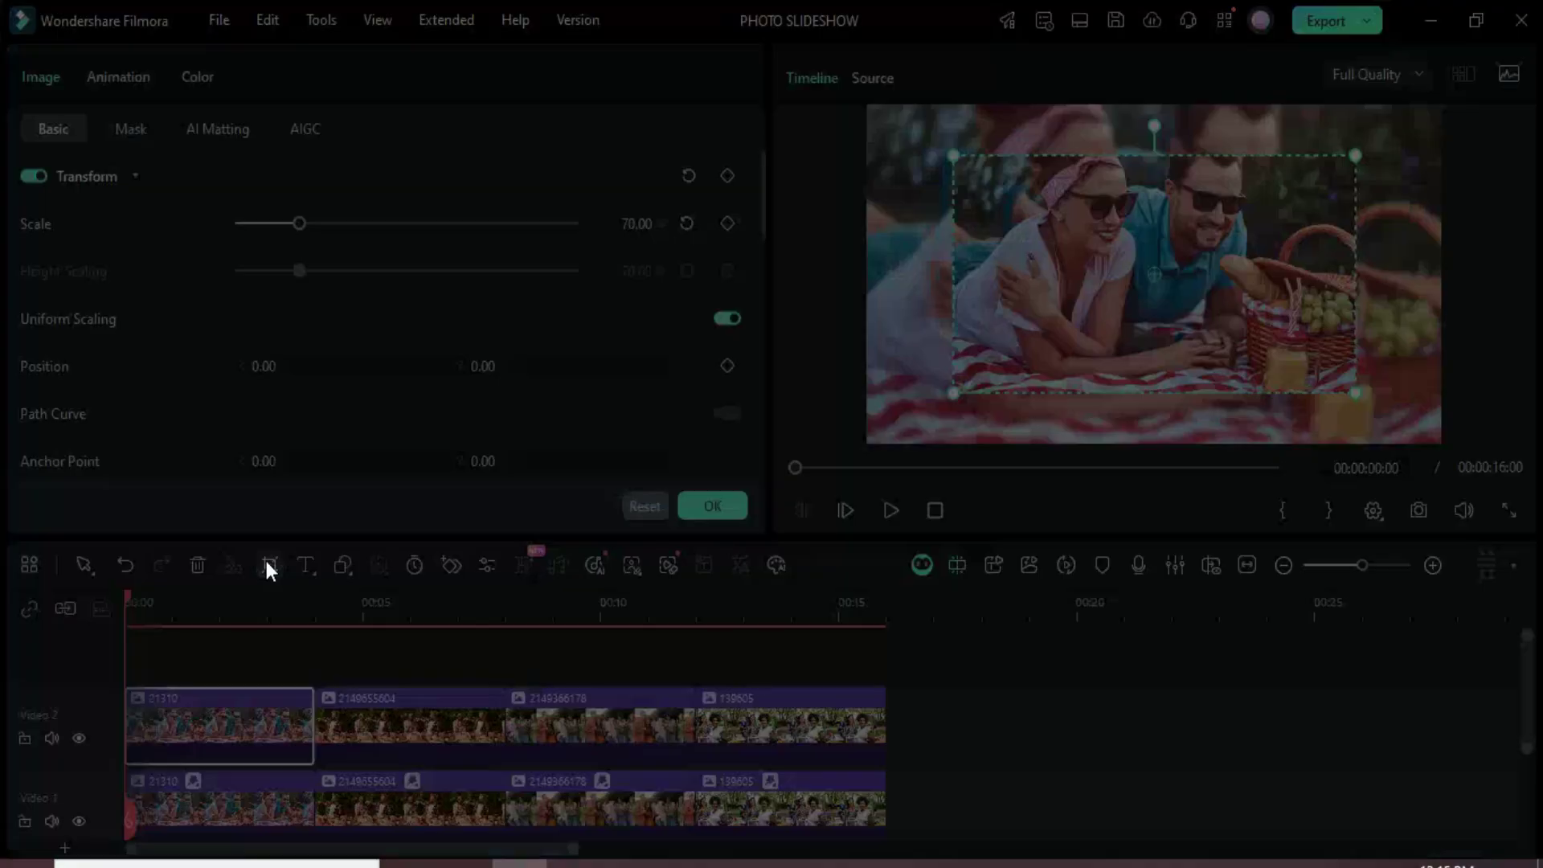
pyautogui.click(242, 748)
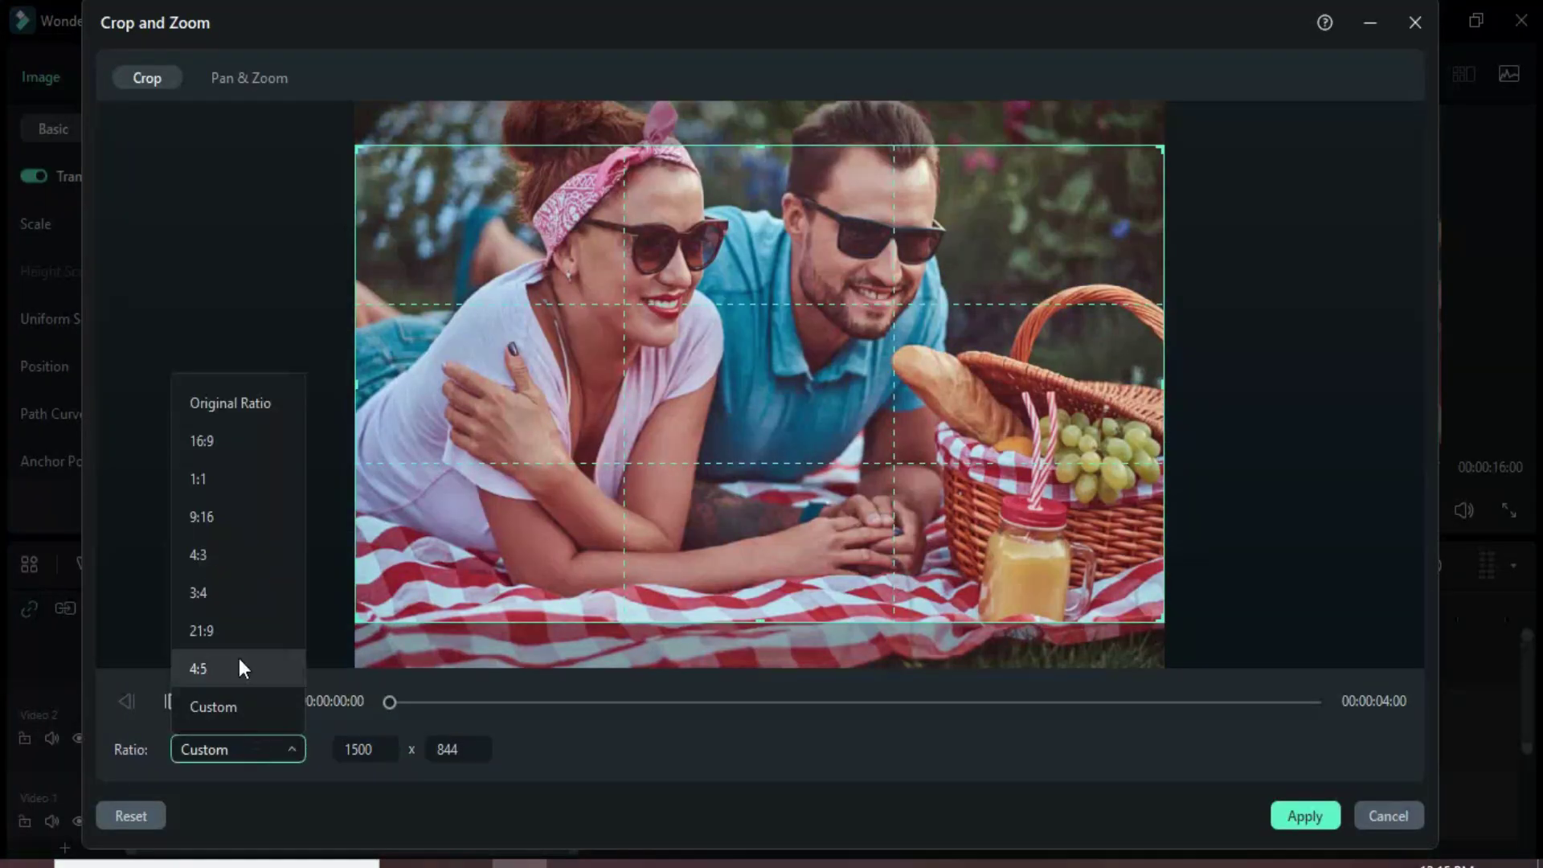
pyautogui.click(206, 440)
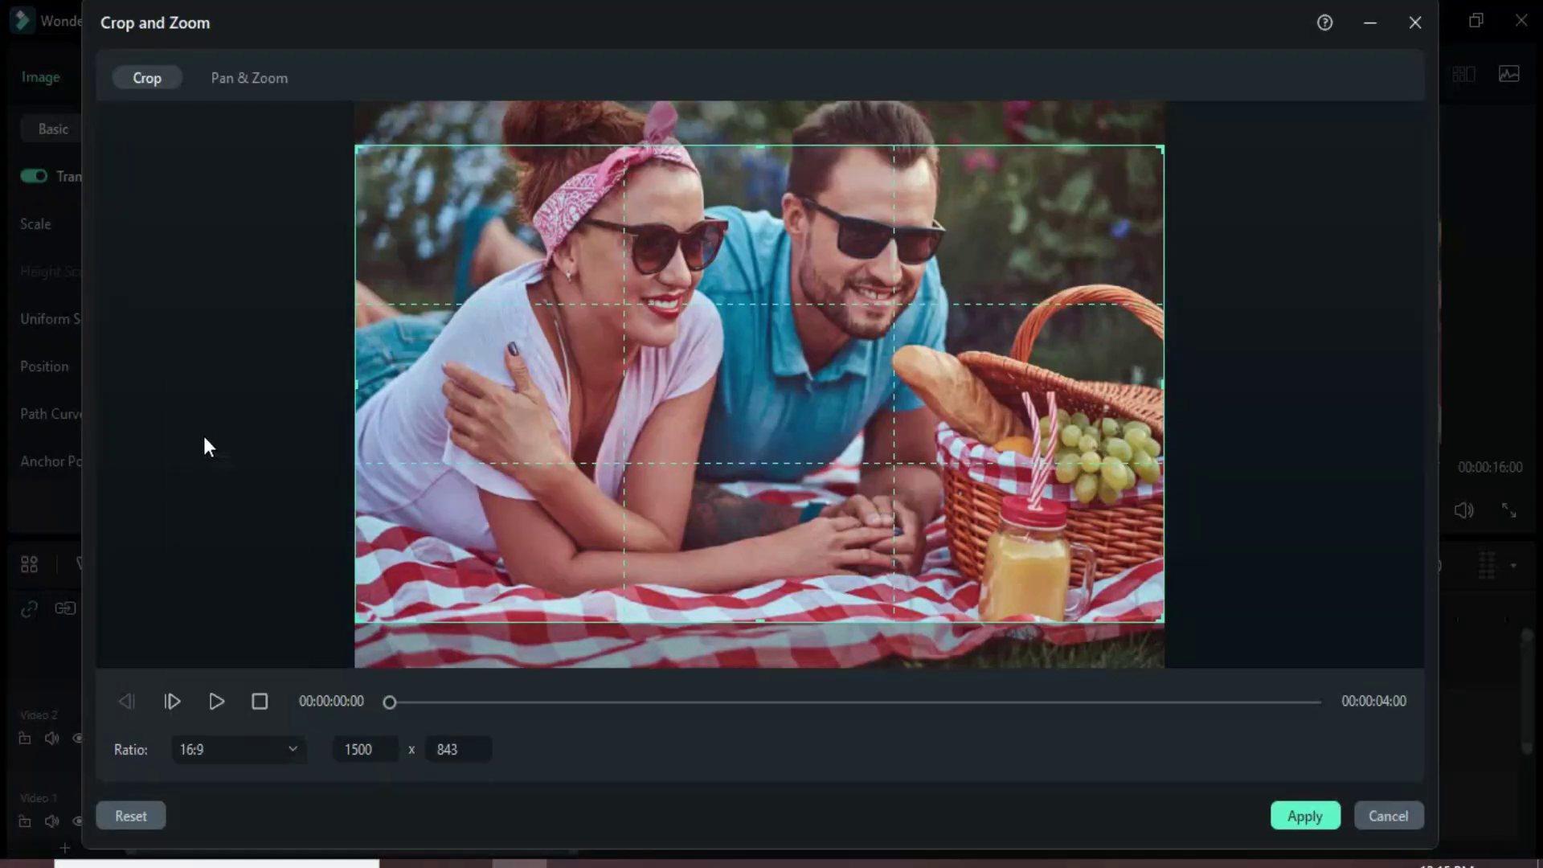
# Set up and apply a Pan & Zoom movement with adjusted start and end frames
pyautogui.click(243, 81)
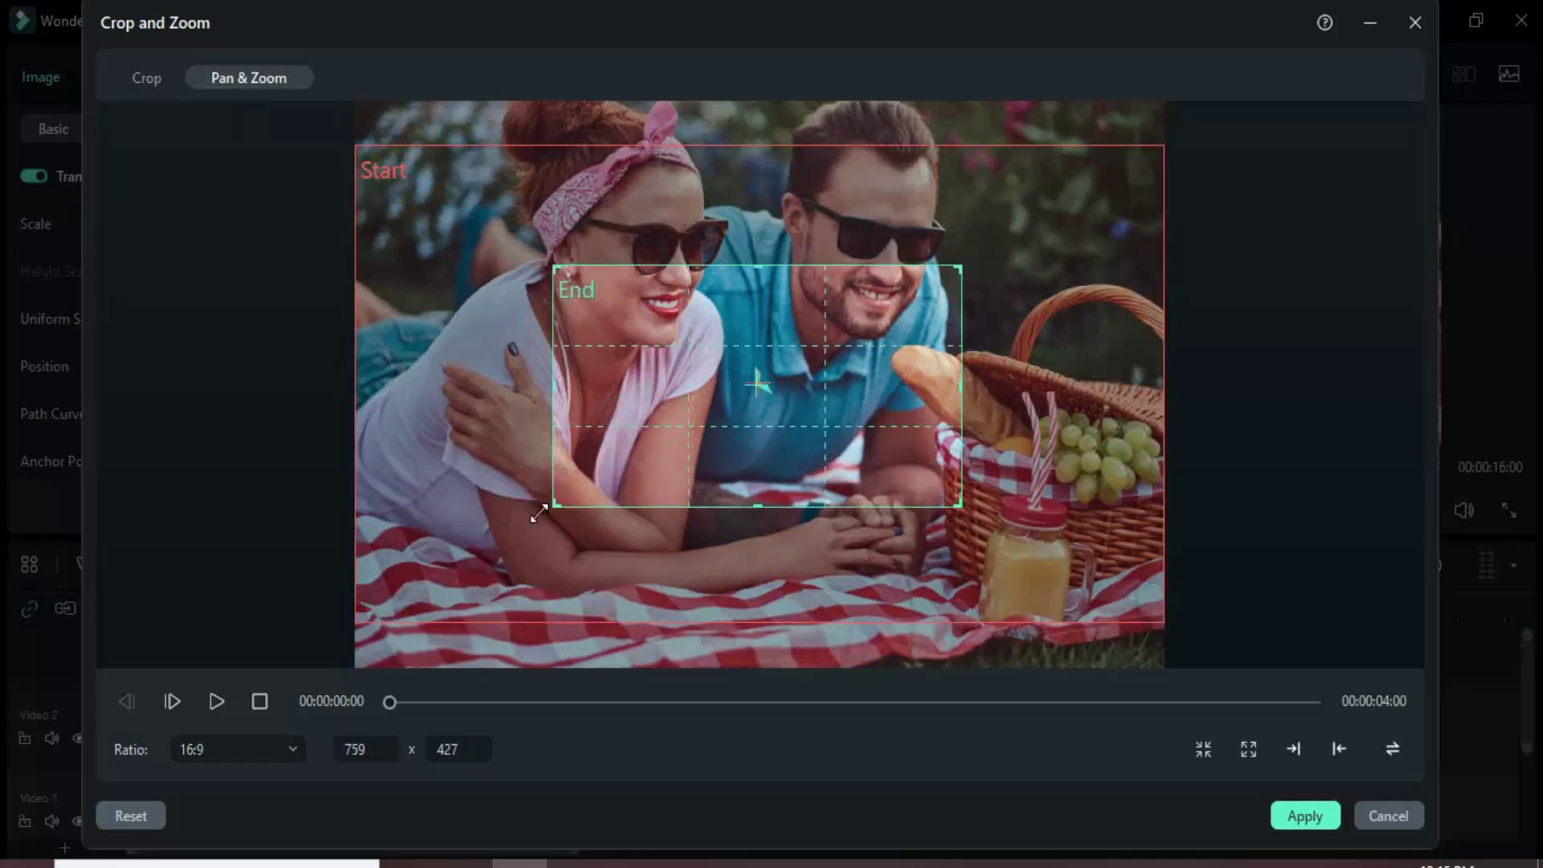
pyautogui.moveTo(539, 514); pyautogui.dragTo(452, 566)
pyautogui.moveTo(964, 264); pyautogui.dragTo(1070, 200)
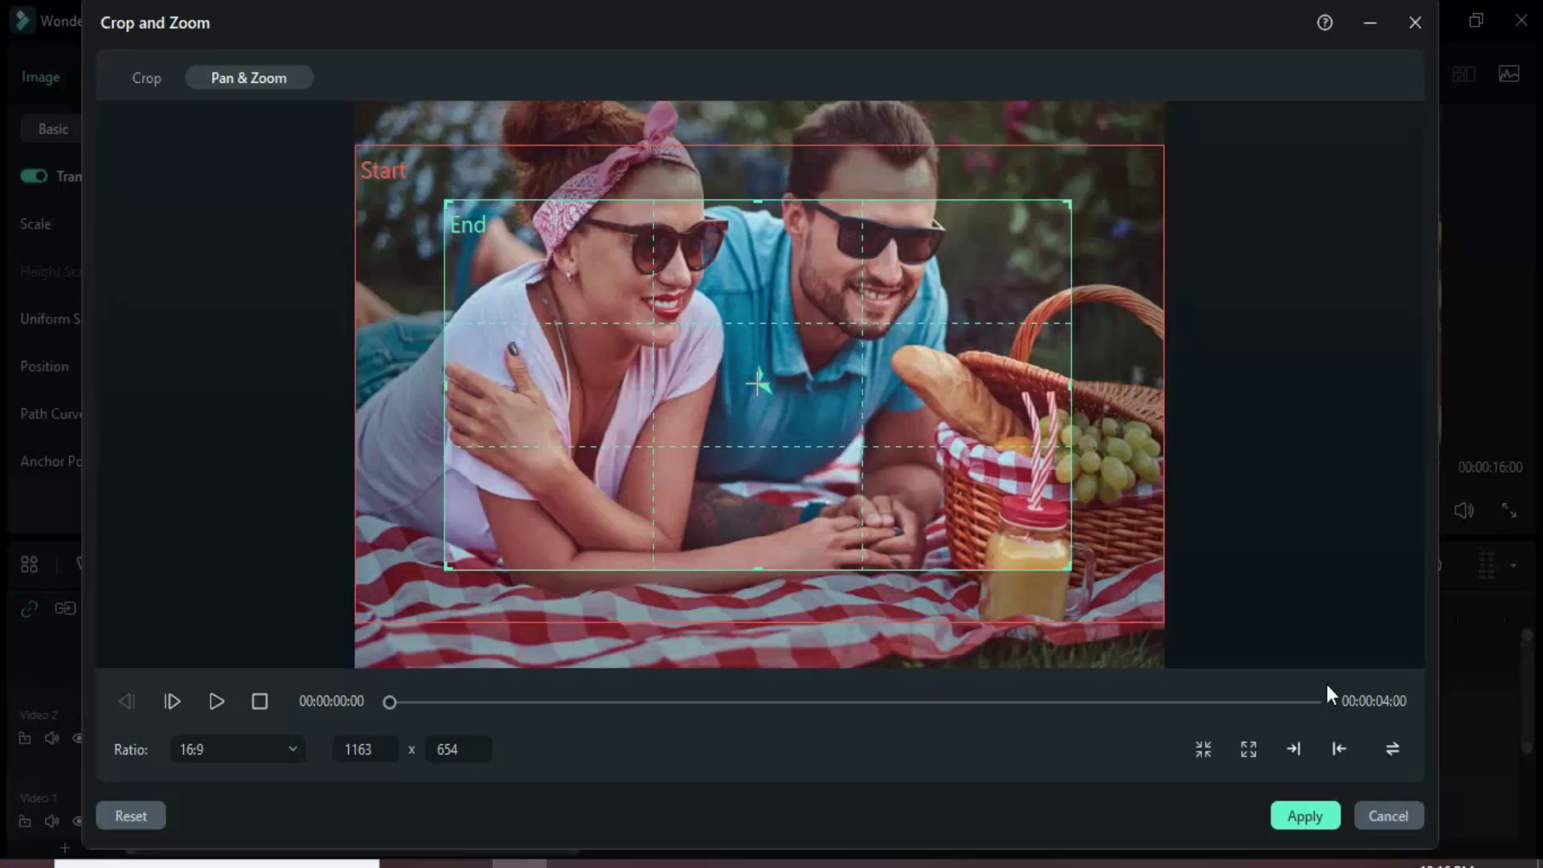
pyautogui.click(1393, 750)
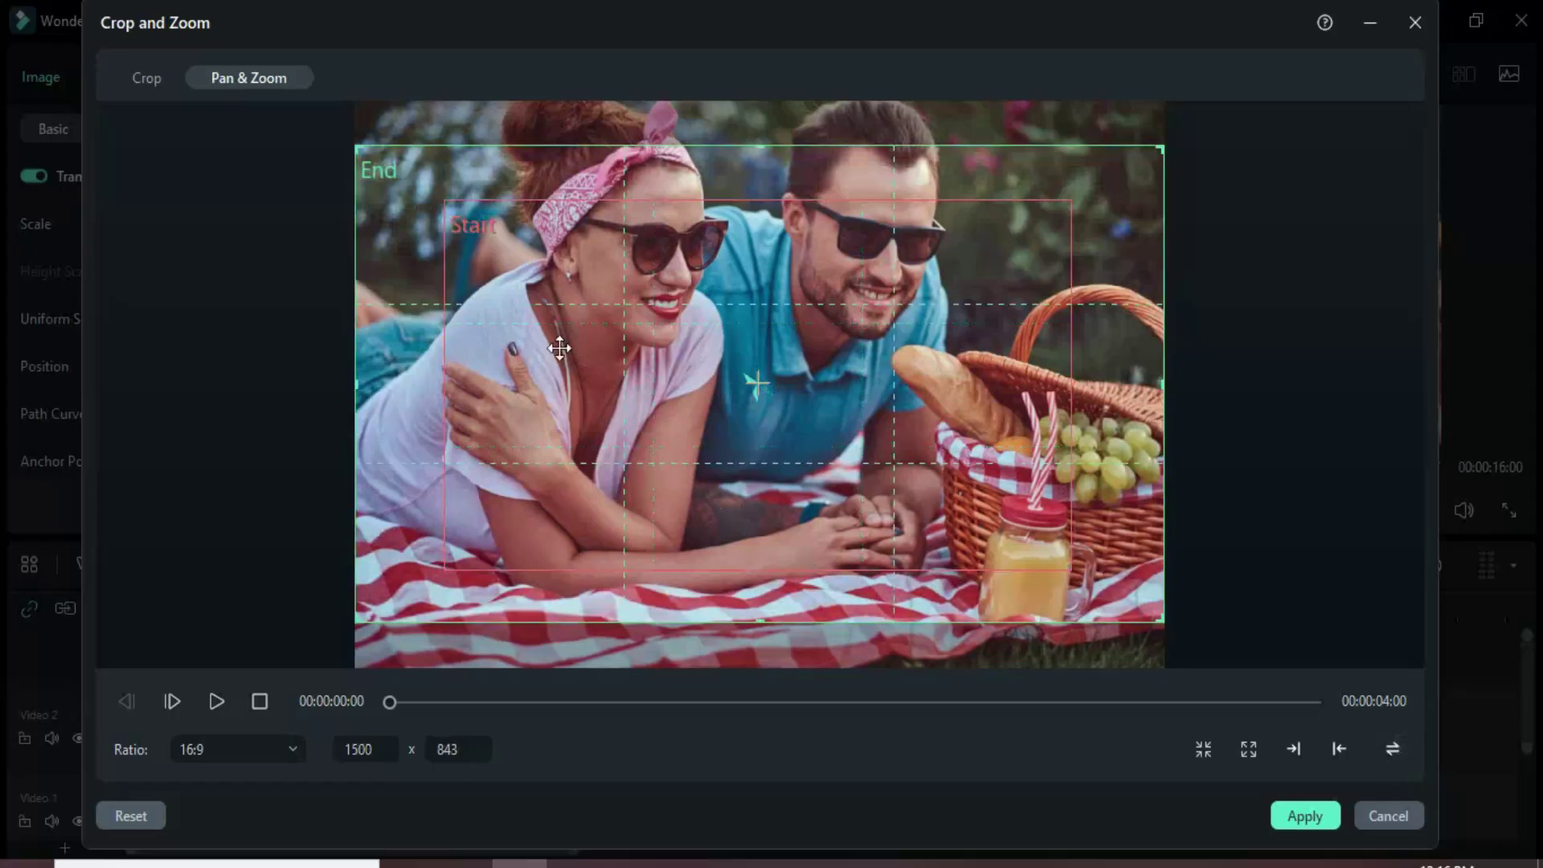
pyautogui.moveTo(396, 475)
pyautogui.mouseDown()
pyautogui.moveTo(406, 493)
pyautogui.moveTo(558, 472)
pyautogui.mouseUp()
pyautogui.click(400, 510)
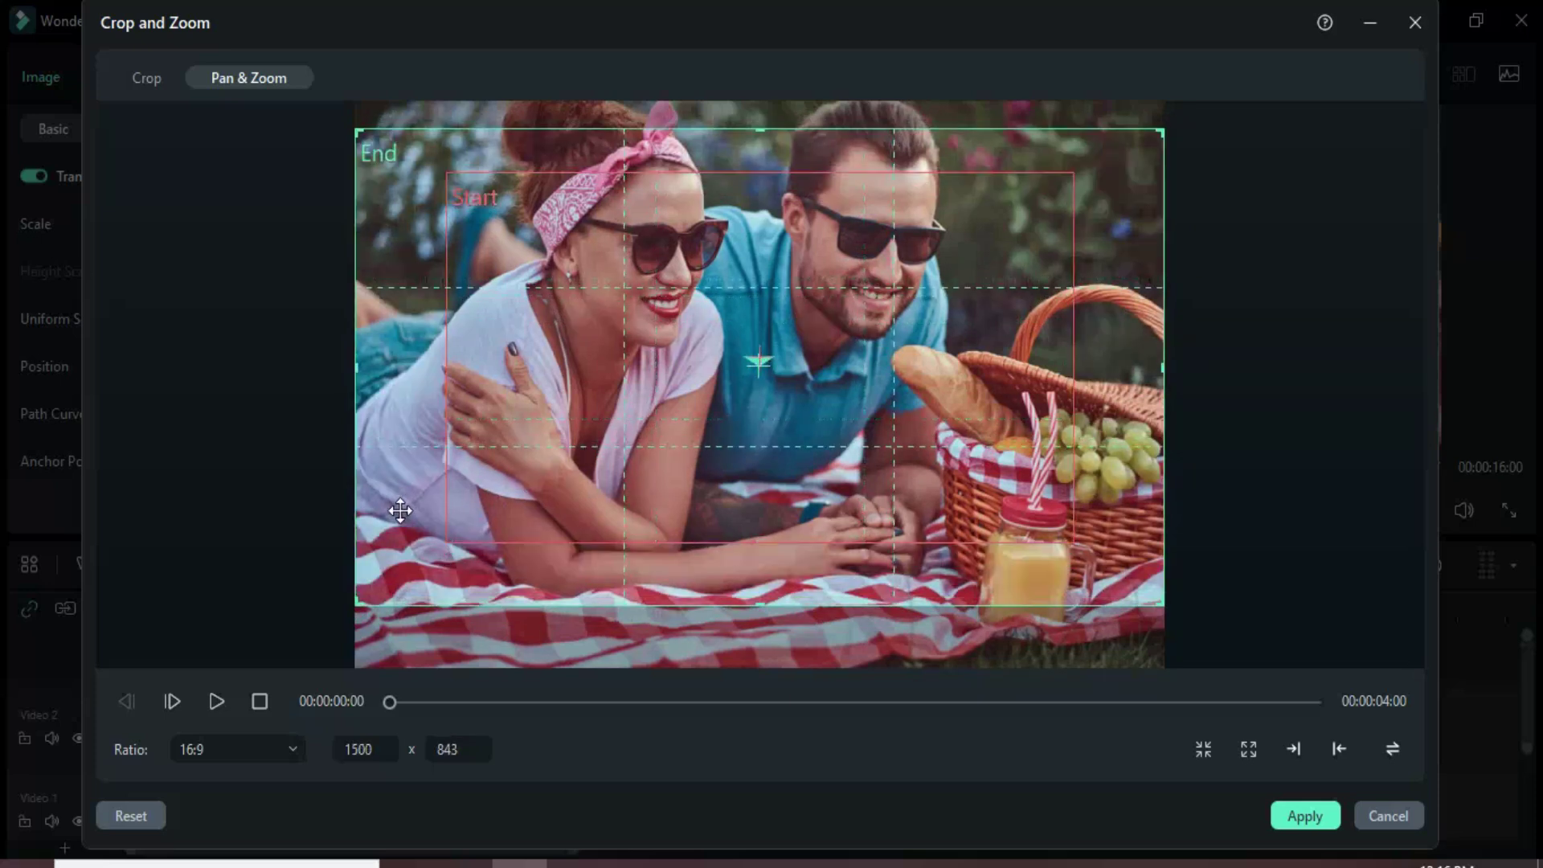
pyautogui.click(643, 458)
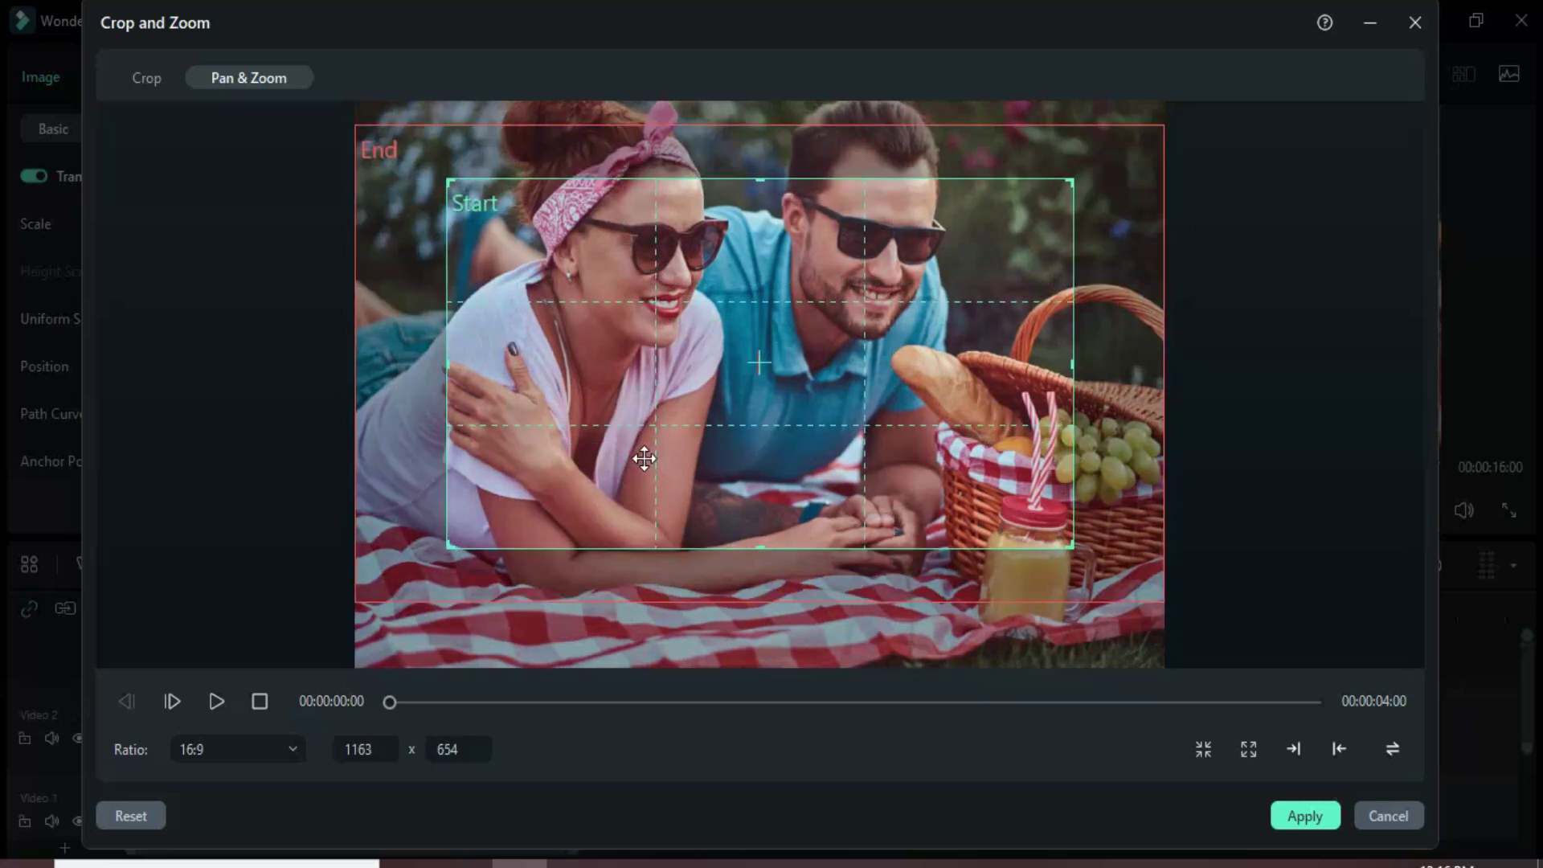
pyautogui.click(1302, 816)
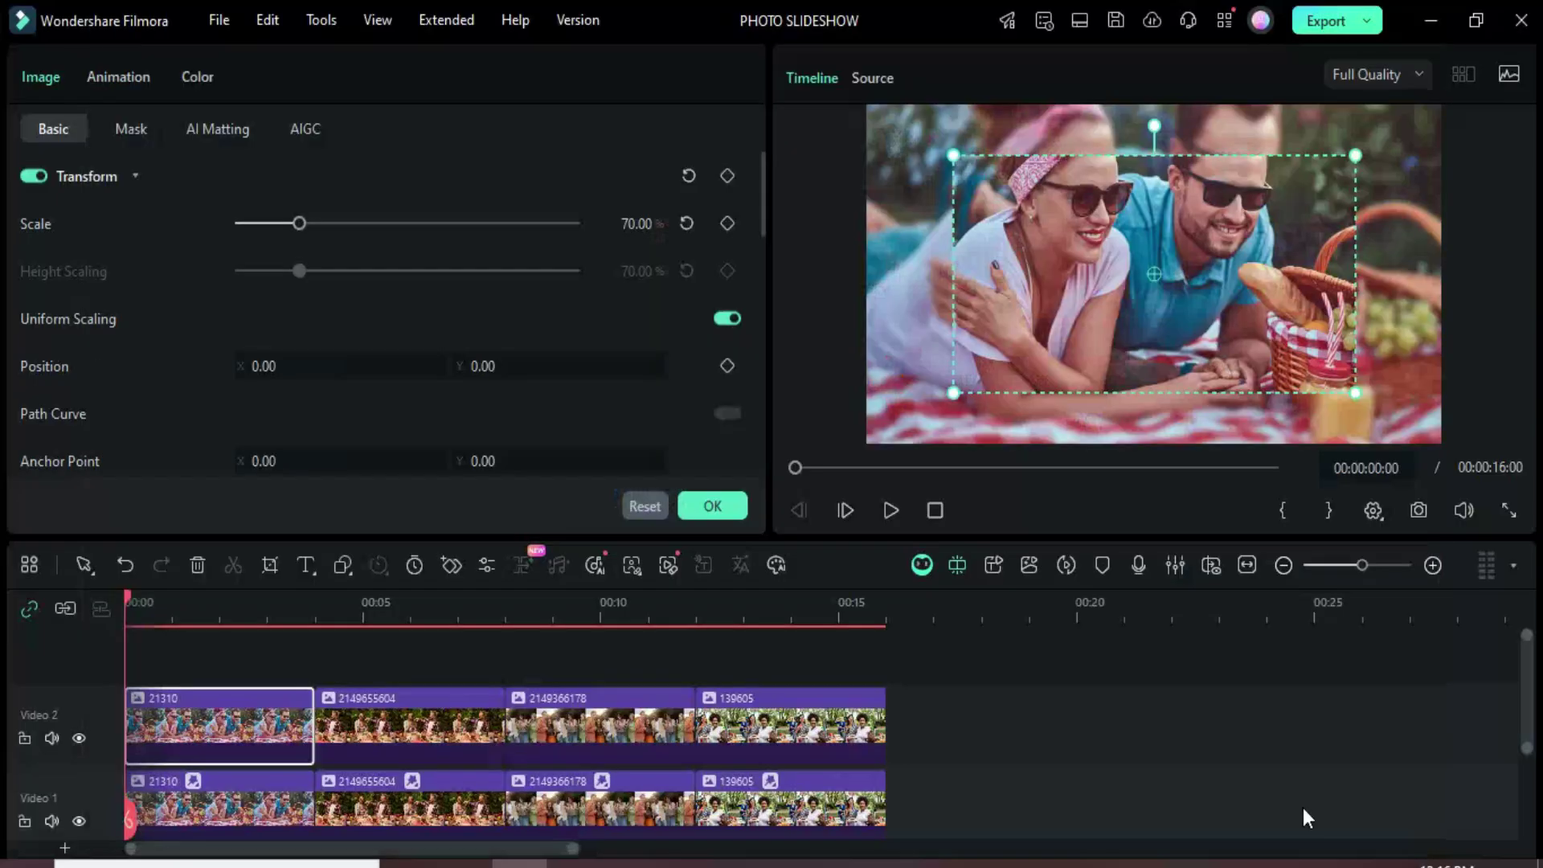
# Paste the scaled photo's settings onto the other three upper-track photos, then hide Video 1
pyautogui.rightClick(226, 723)
pyautogui.click(769, 452)
pyautogui.moveTo(942, 730); pyautogui.dragTo(406, 729)
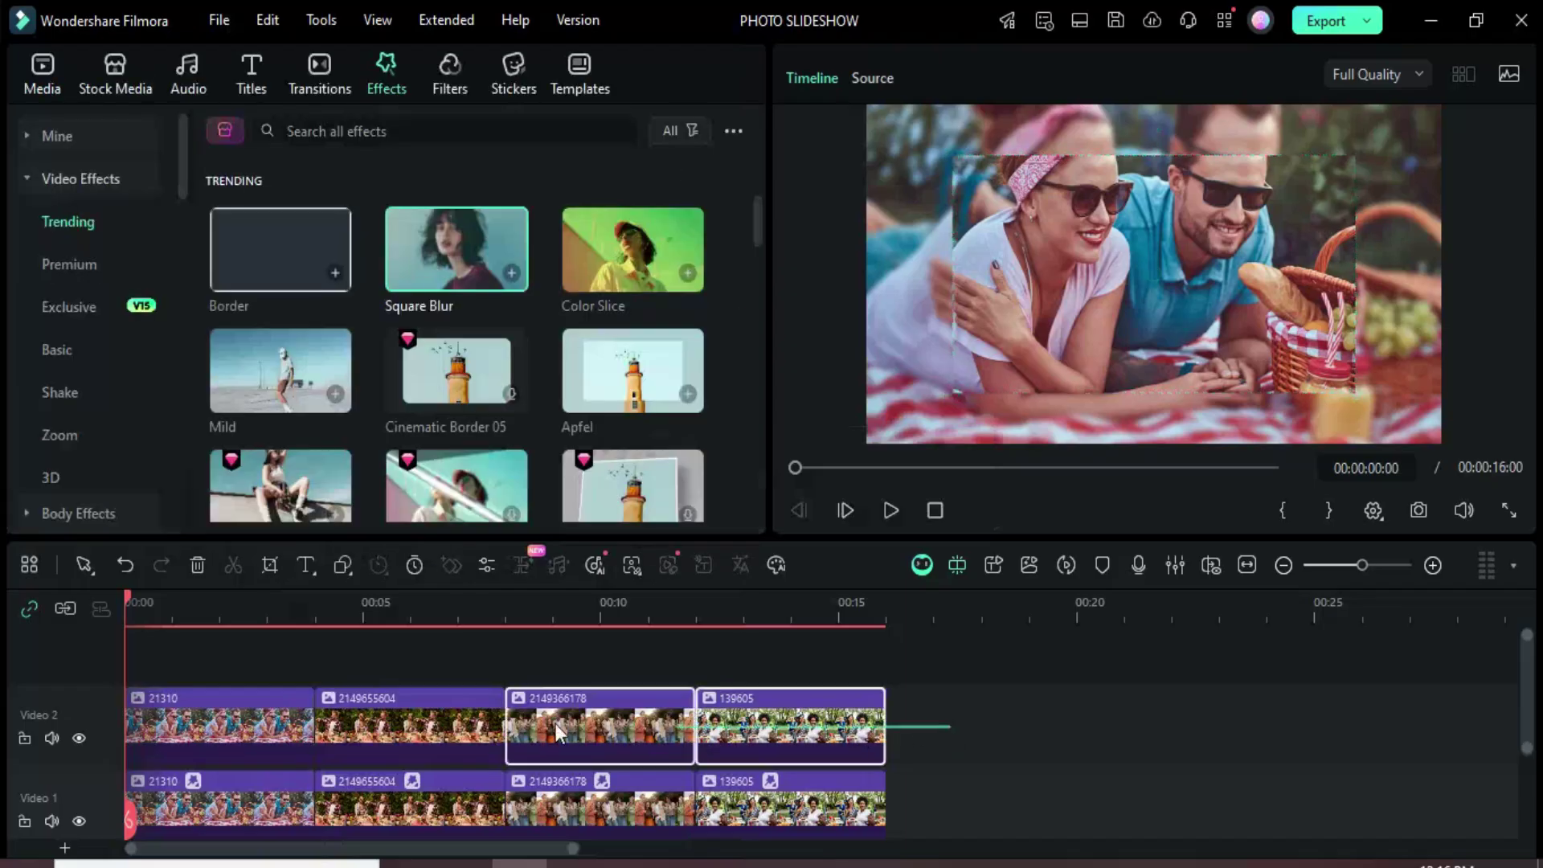
pyautogui.rightClick(406, 725)
pyautogui.moveTo(472, 585)
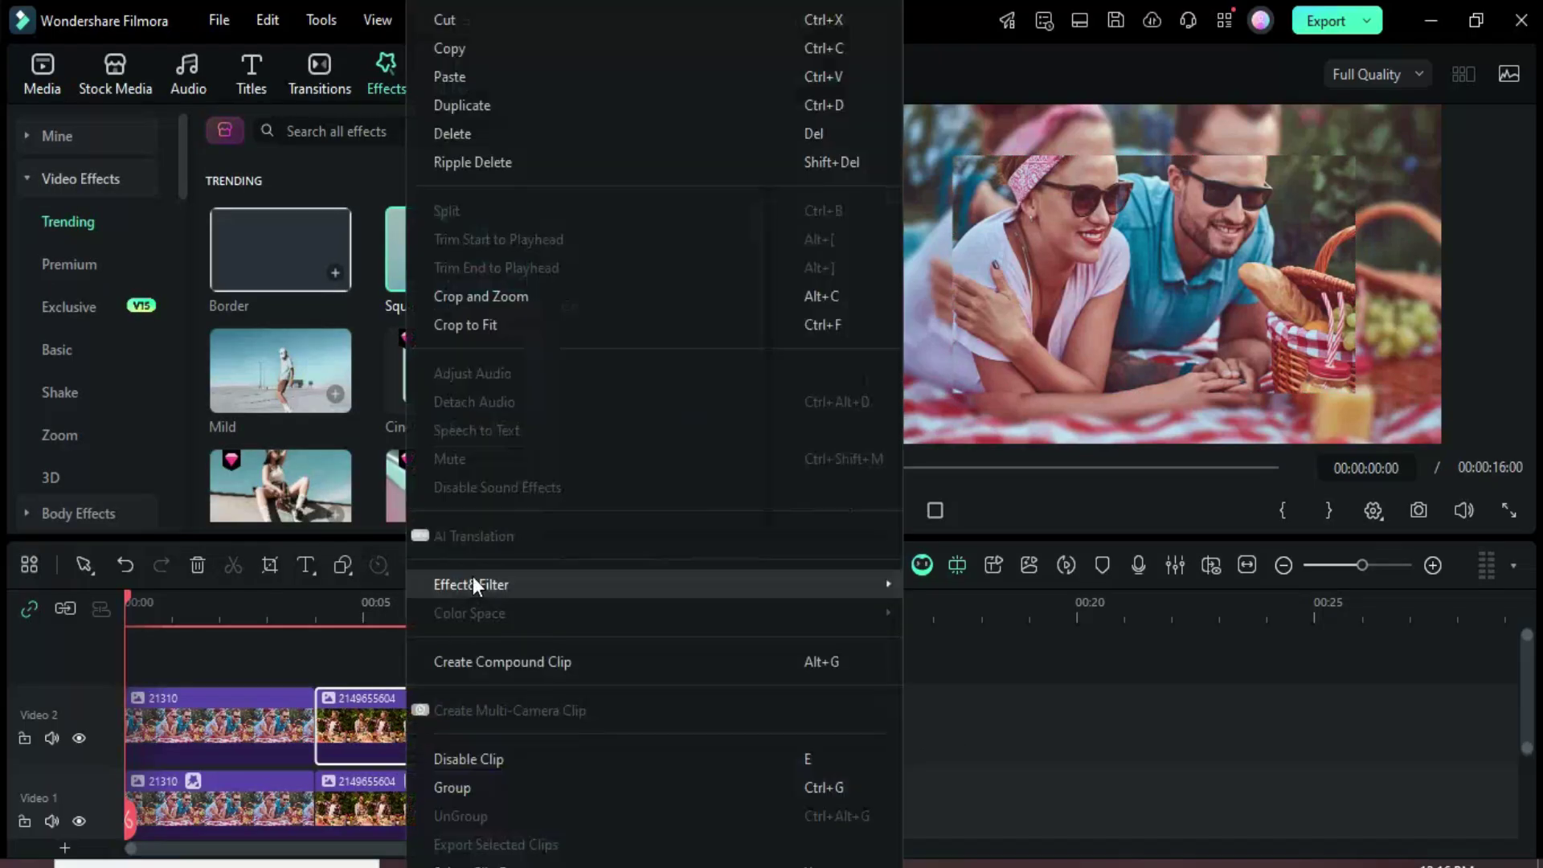
pyautogui.click(959, 614)
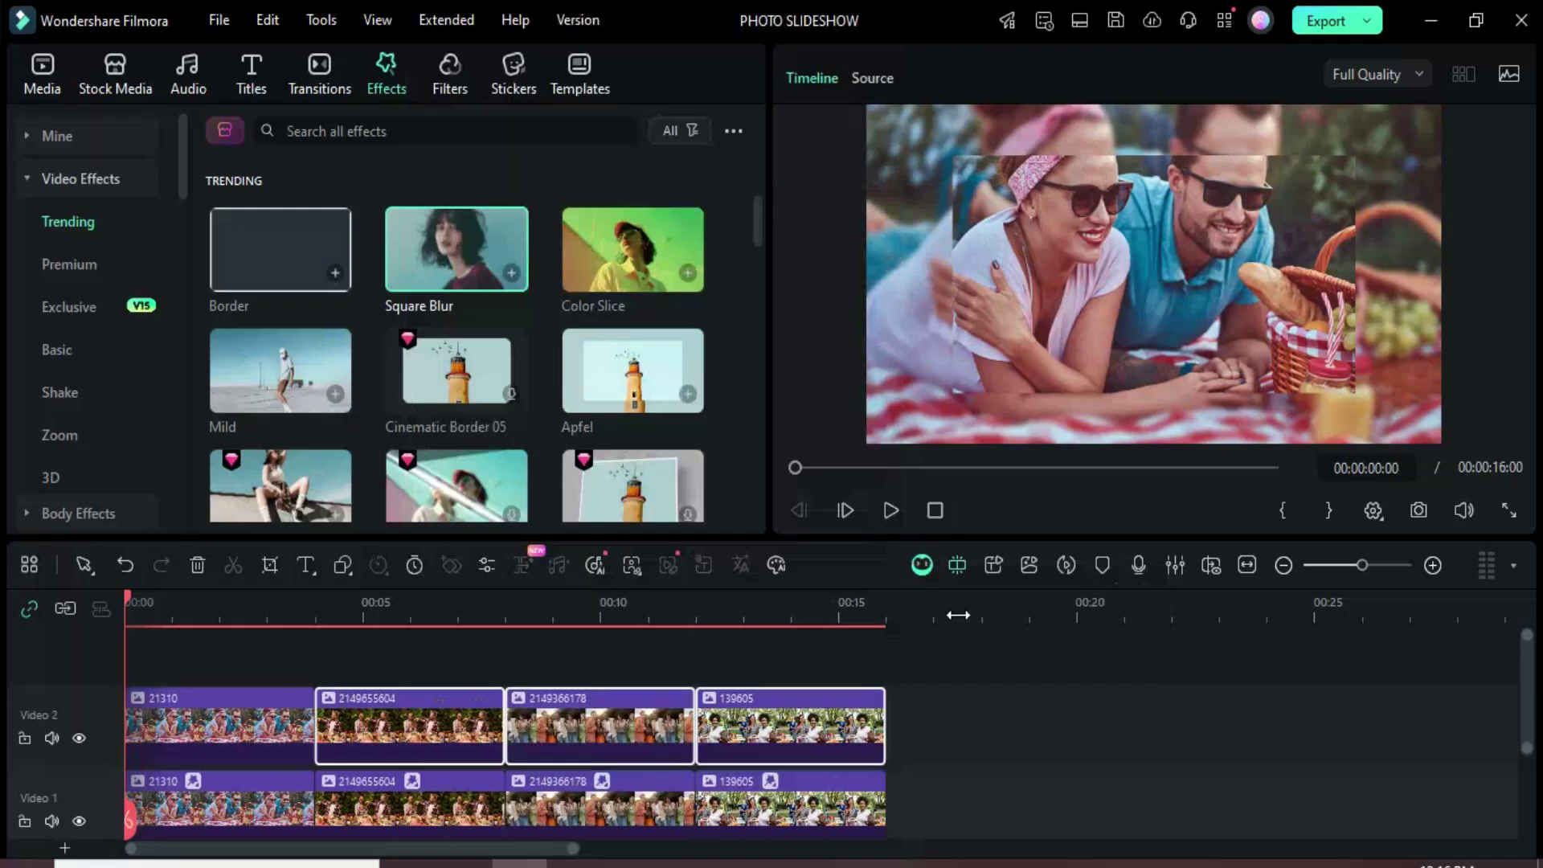
pyautogui.click(220, 738)
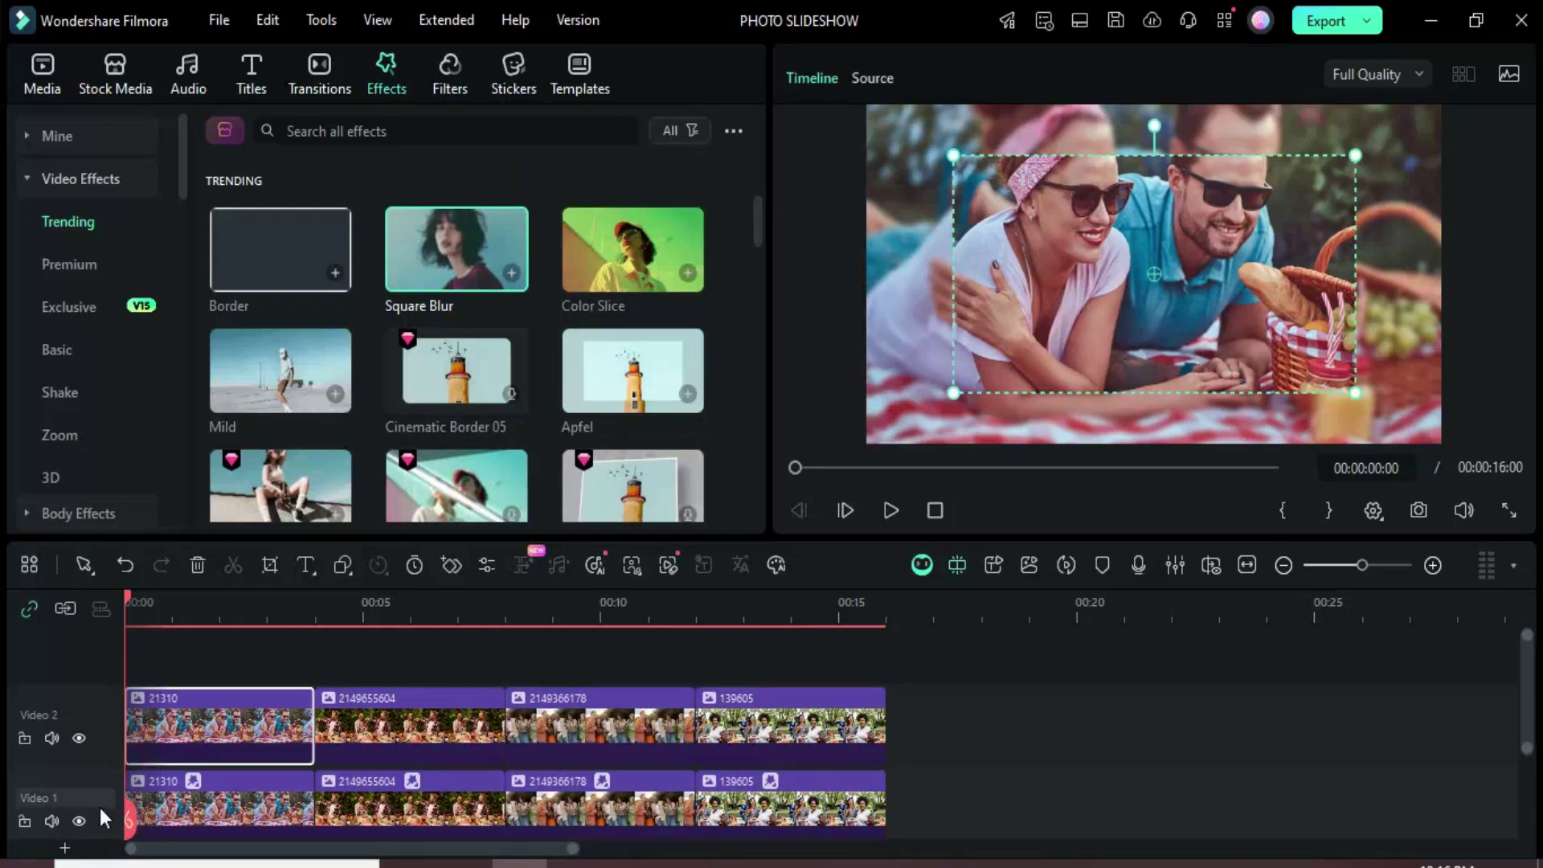
pyautogui.click(79, 818)
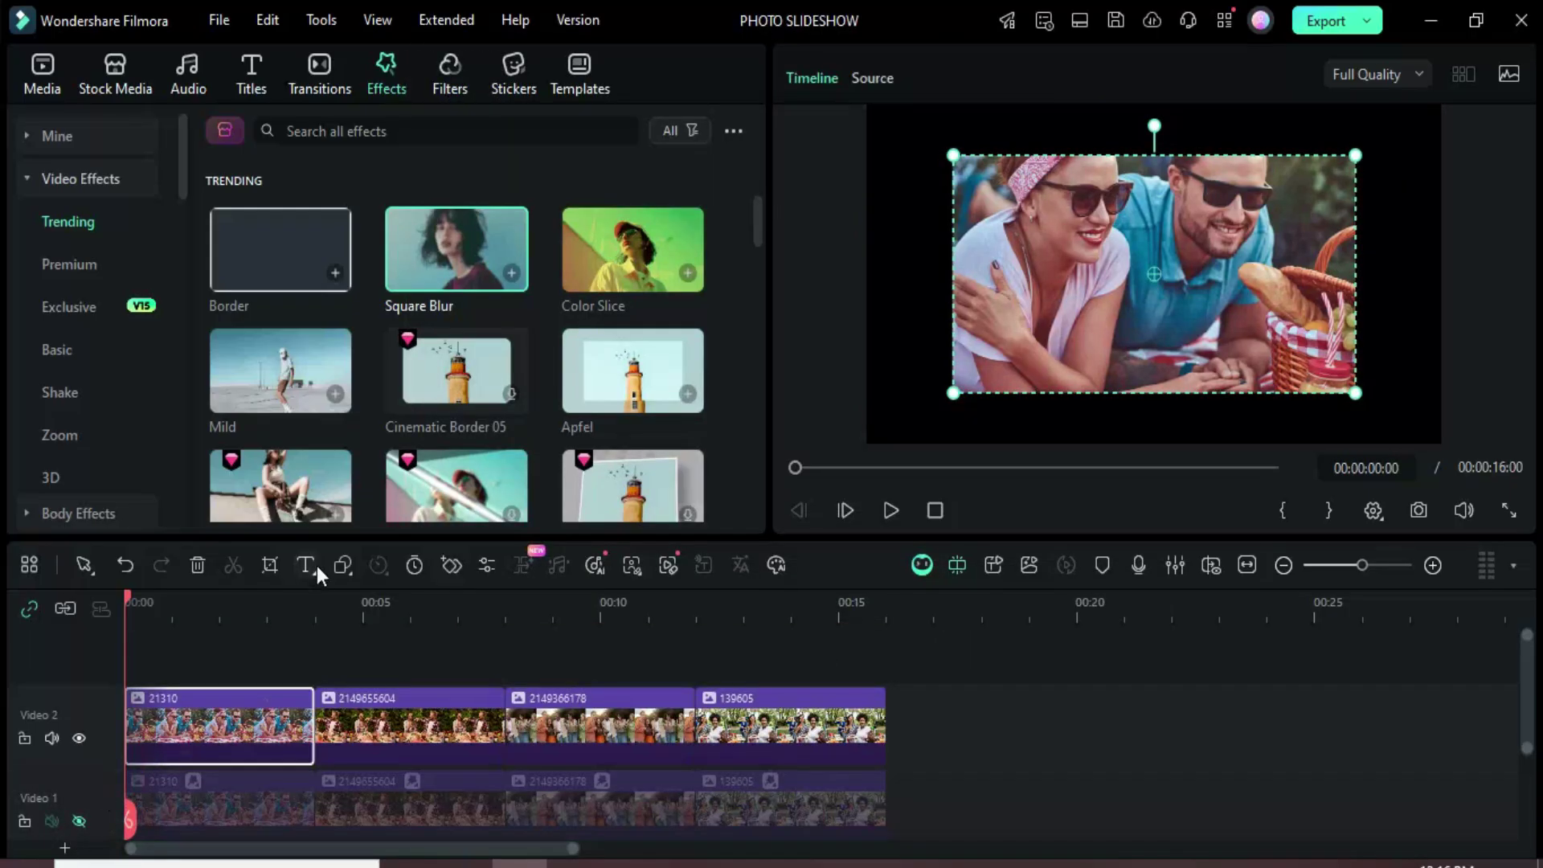
# Draw a closed Pen Tool path through the photo's four corners and trim the Pen Path clip to match
pyautogui.click(346, 568)
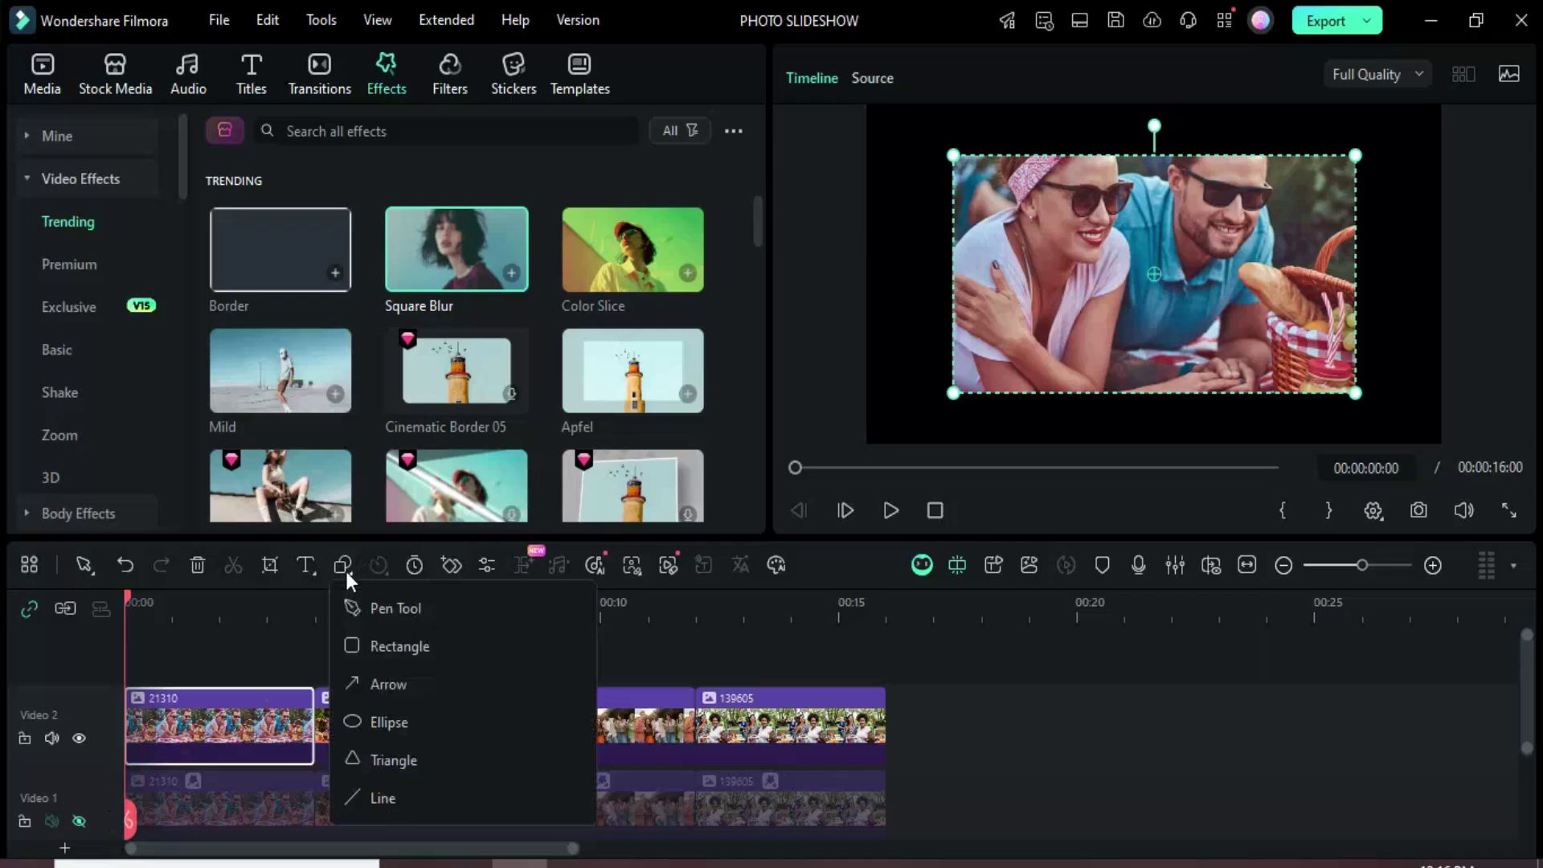
pyautogui.click(391, 610)
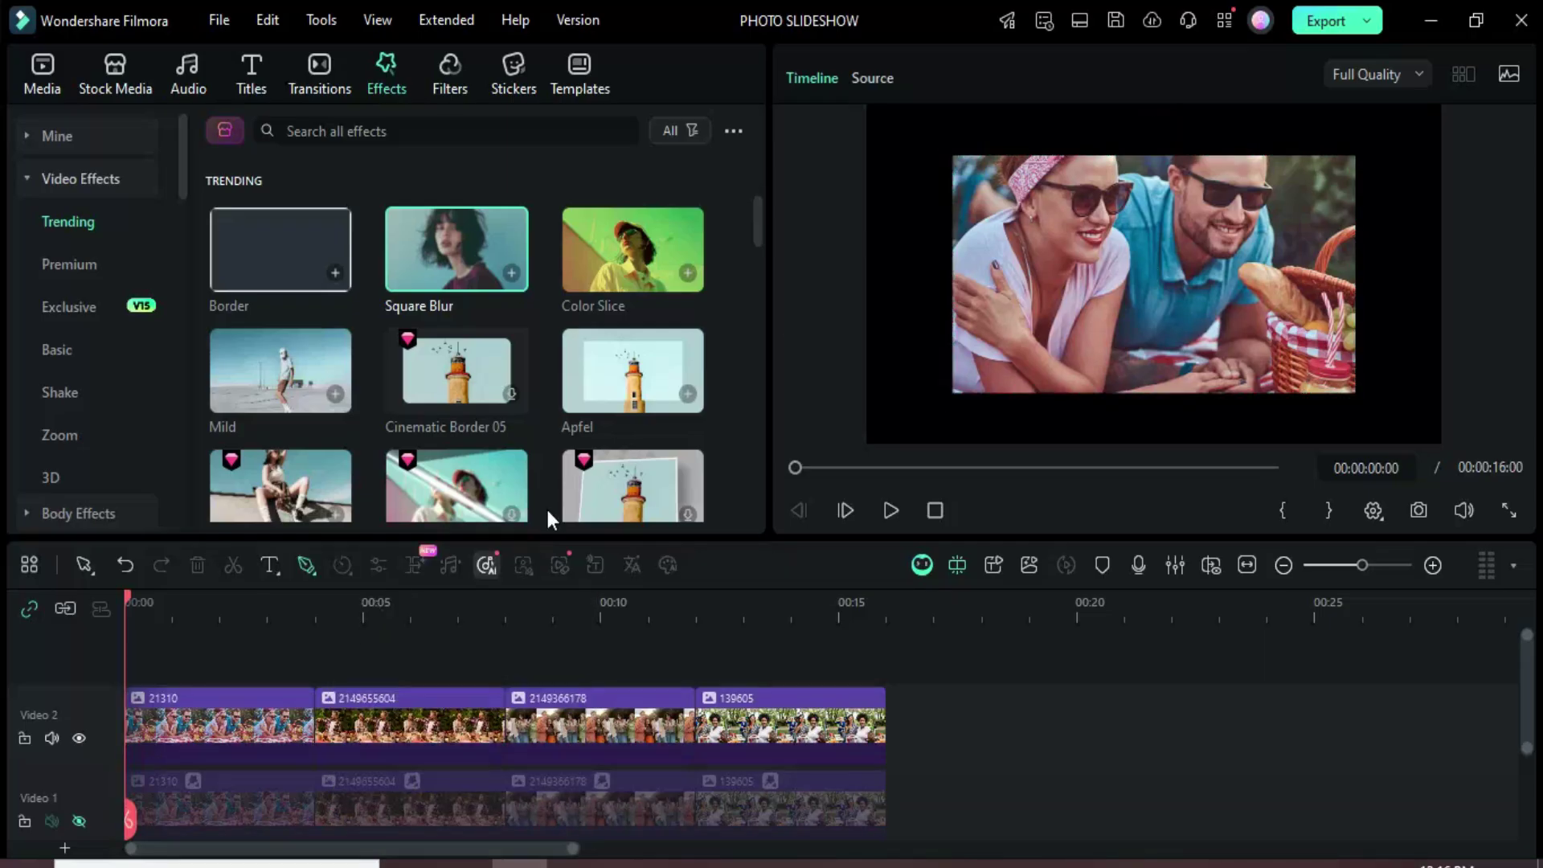
pyautogui.click(952, 160)
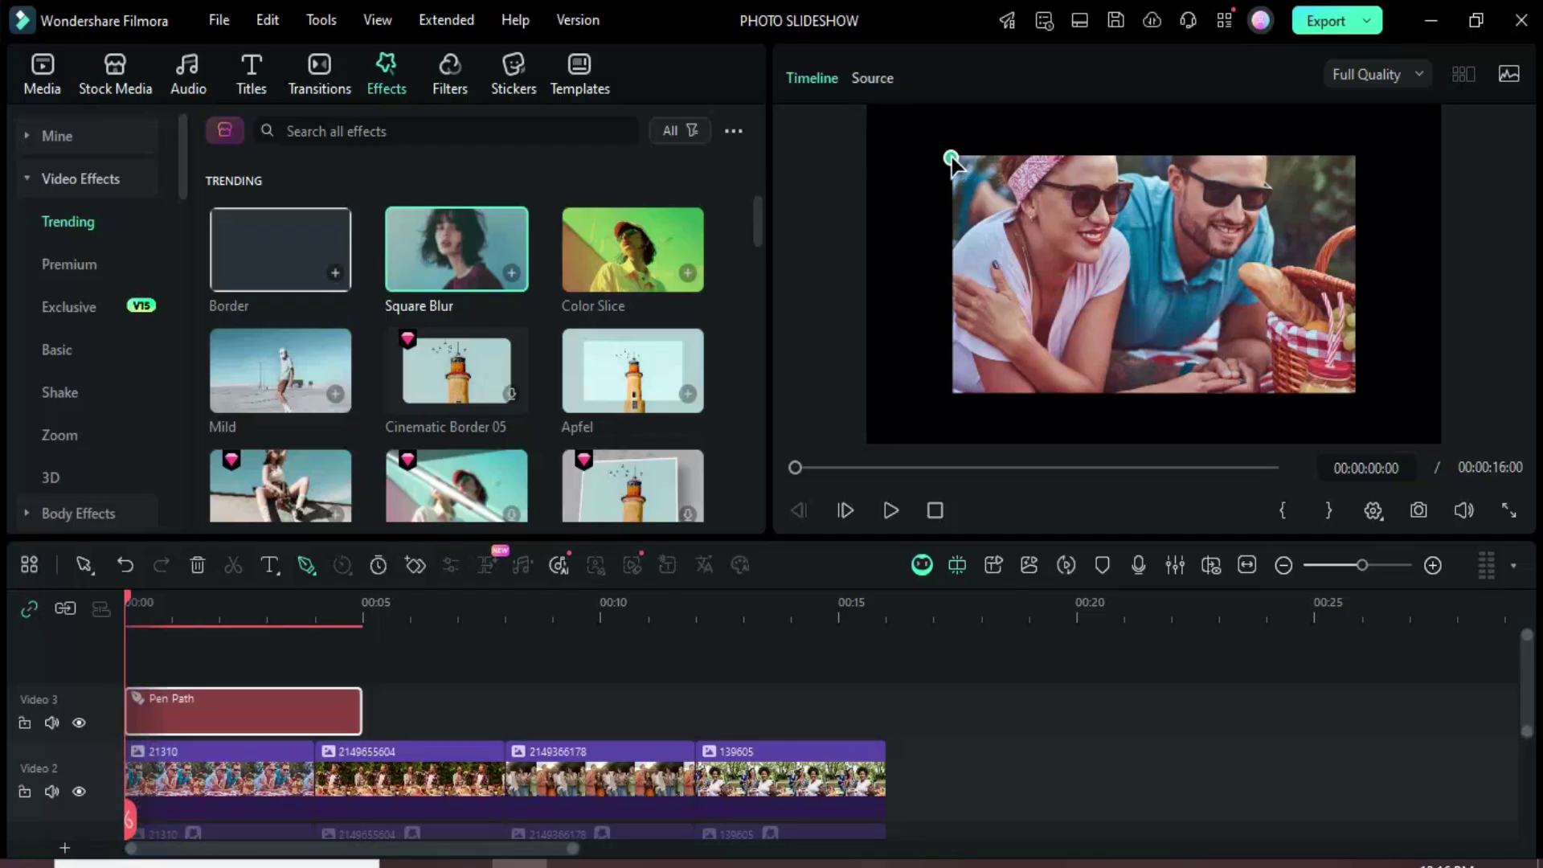
pyautogui.click(1355, 159)
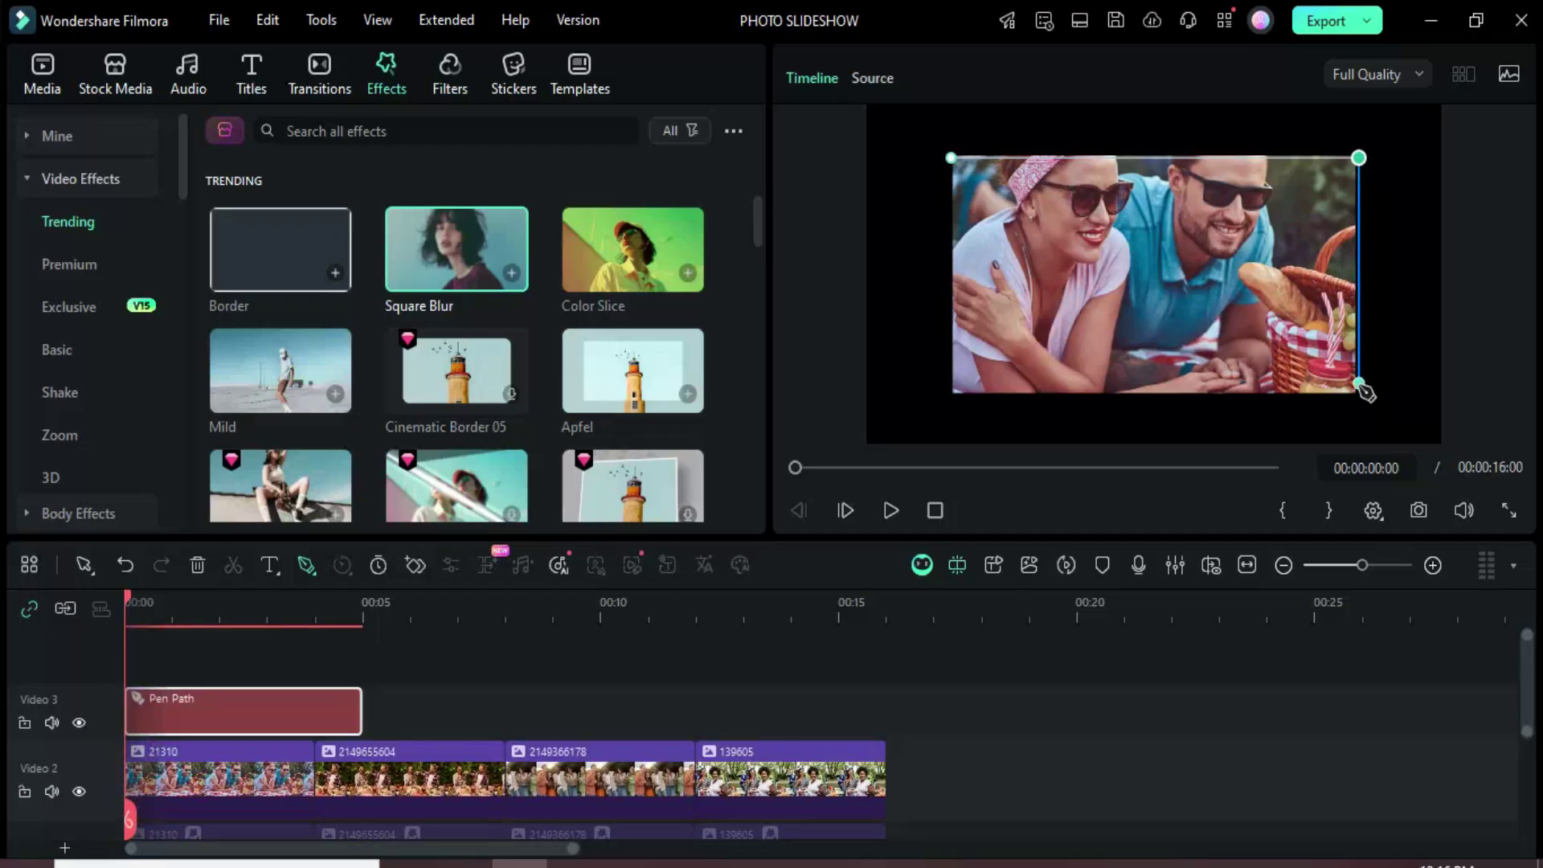
pyautogui.click(1358, 399)
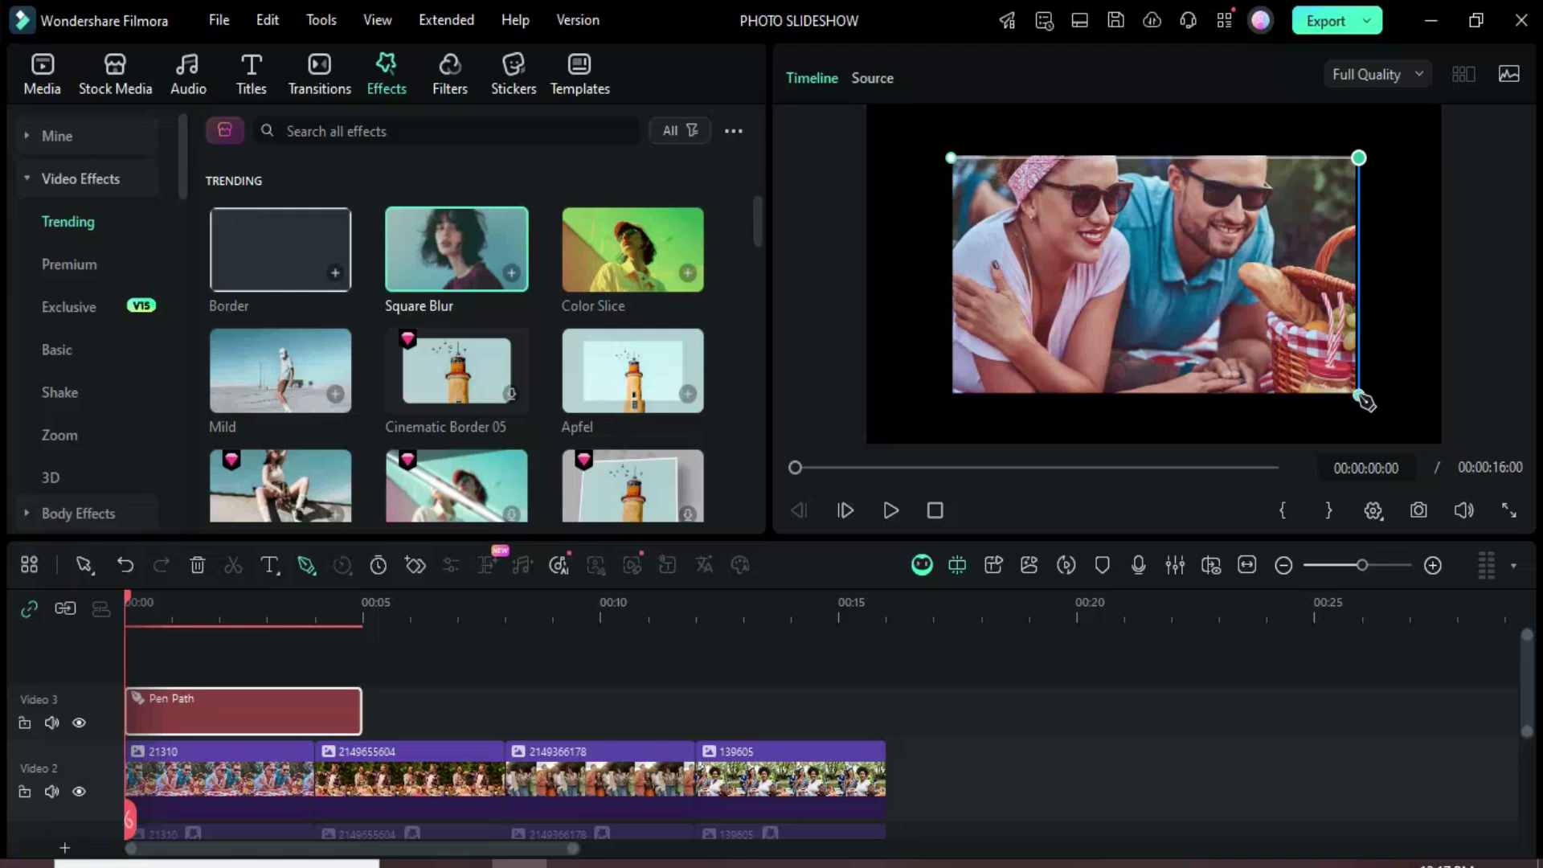
pyautogui.click(950, 394)
pyautogui.click(951, 160)
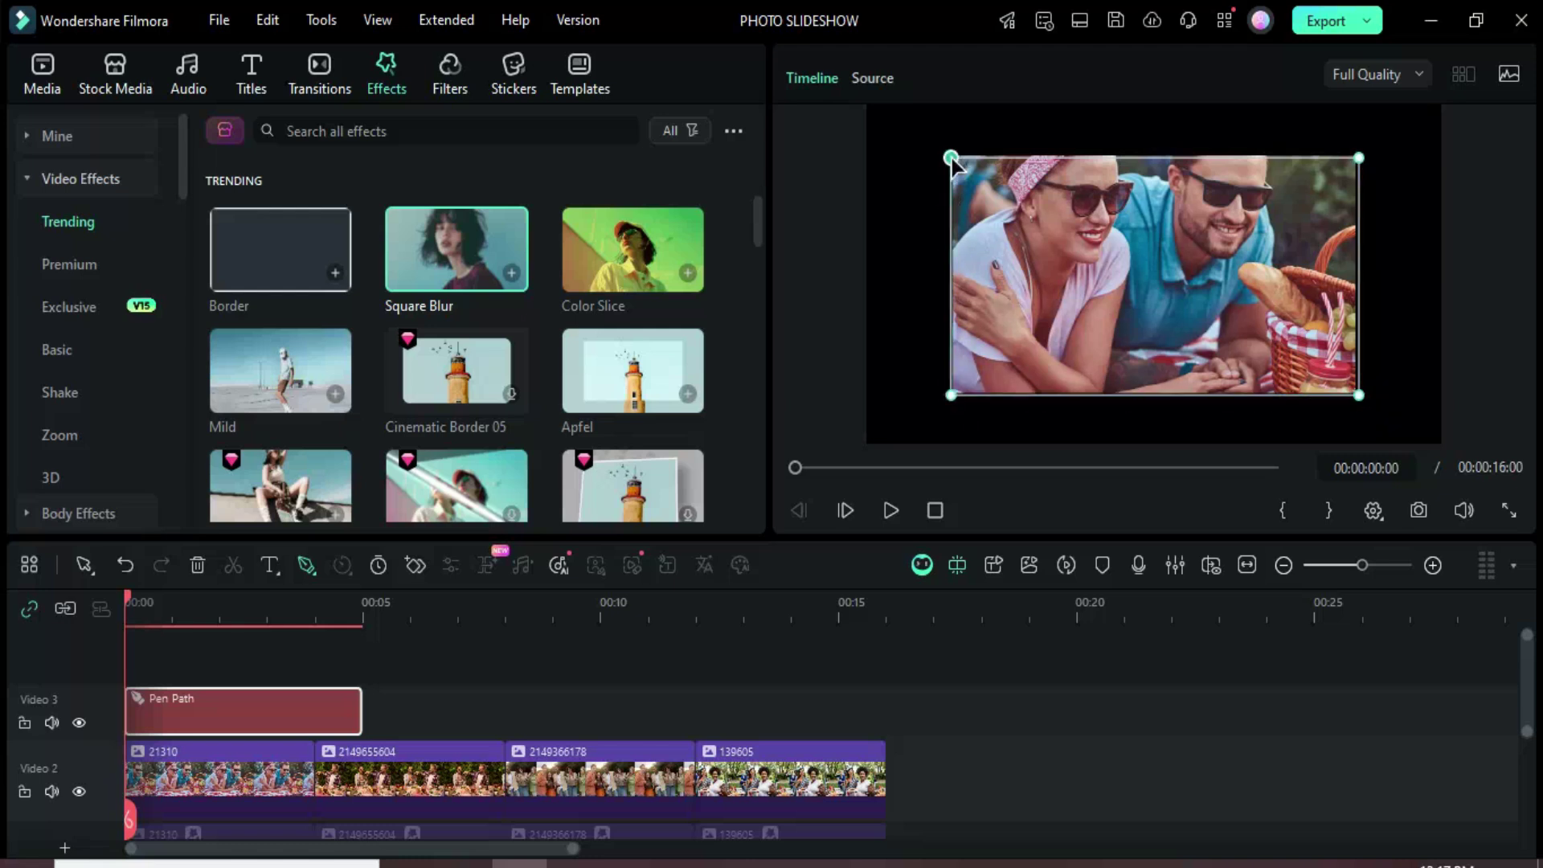
pyautogui.moveTo(359, 713); pyautogui.dragTo(315, 713)
# Turn off Uniform Scaling and resize the Pen Path box to fit the photo's edges
pyautogui.doubleClick(283, 717)
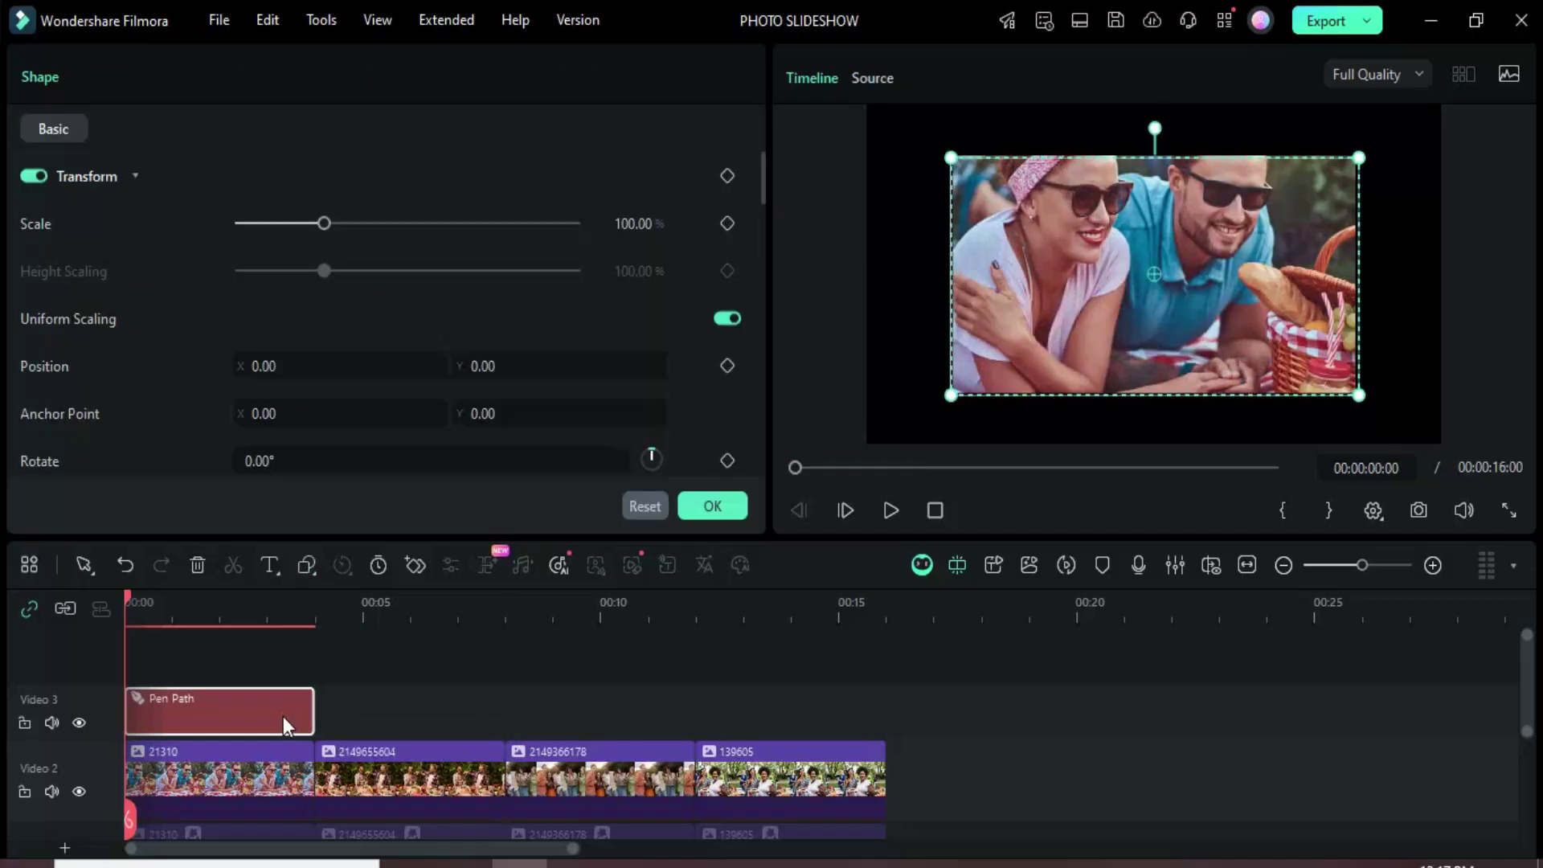
pyautogui.click(726, 318)
pyautogui.moveTo(1359, 276); pyautogui.dragTo(1353, 275)
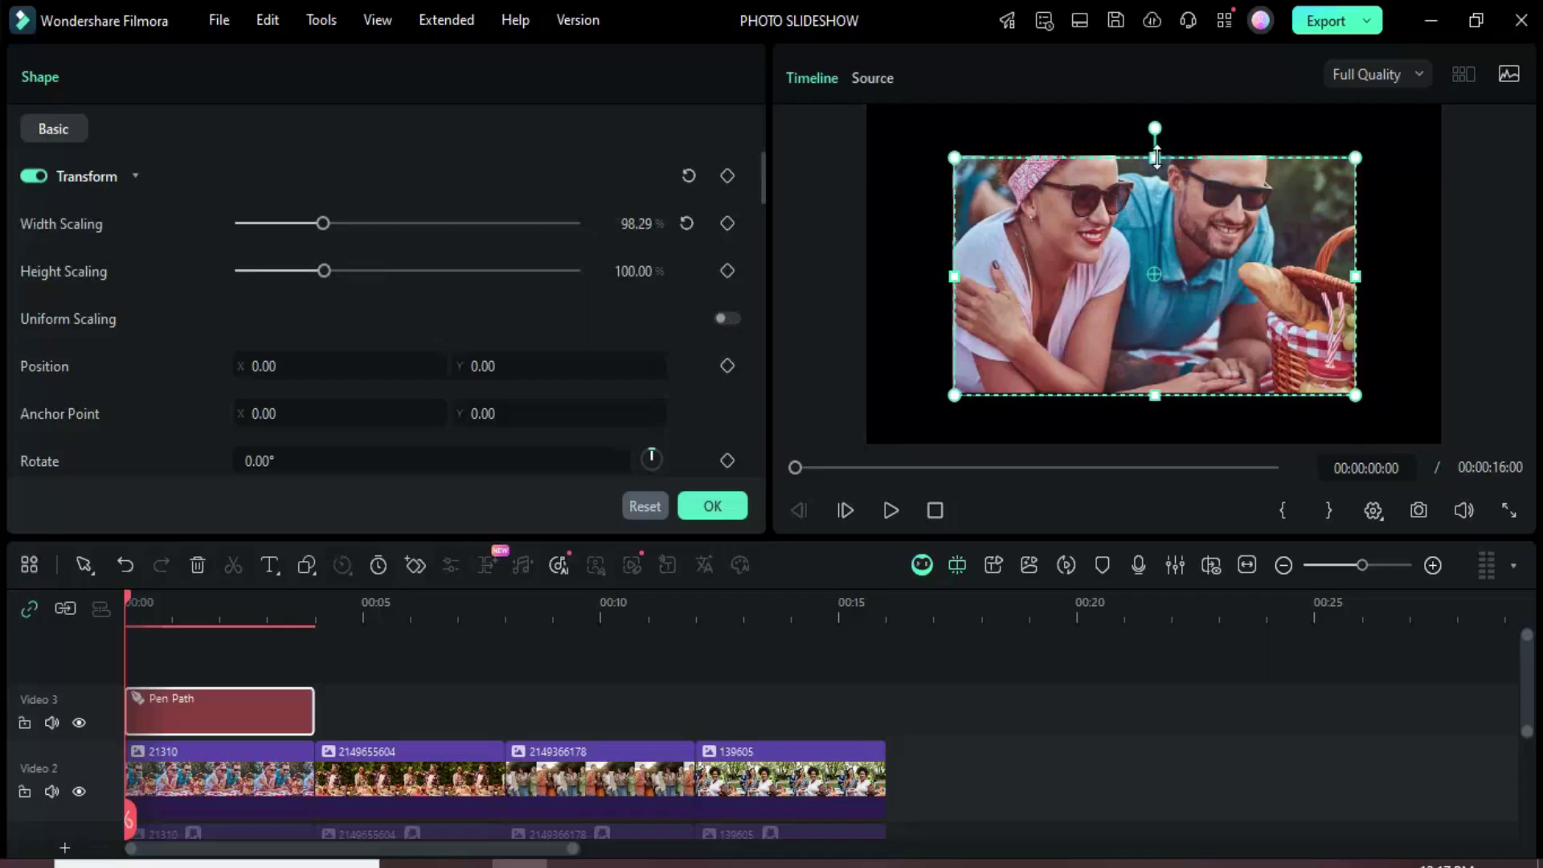
pyautogui.moveTo(1155, 158); pyautogui.dragTo(1154, 155)
pyautogui.moveTo(1156, 397); pyautogui.dragTo(1156, 398)
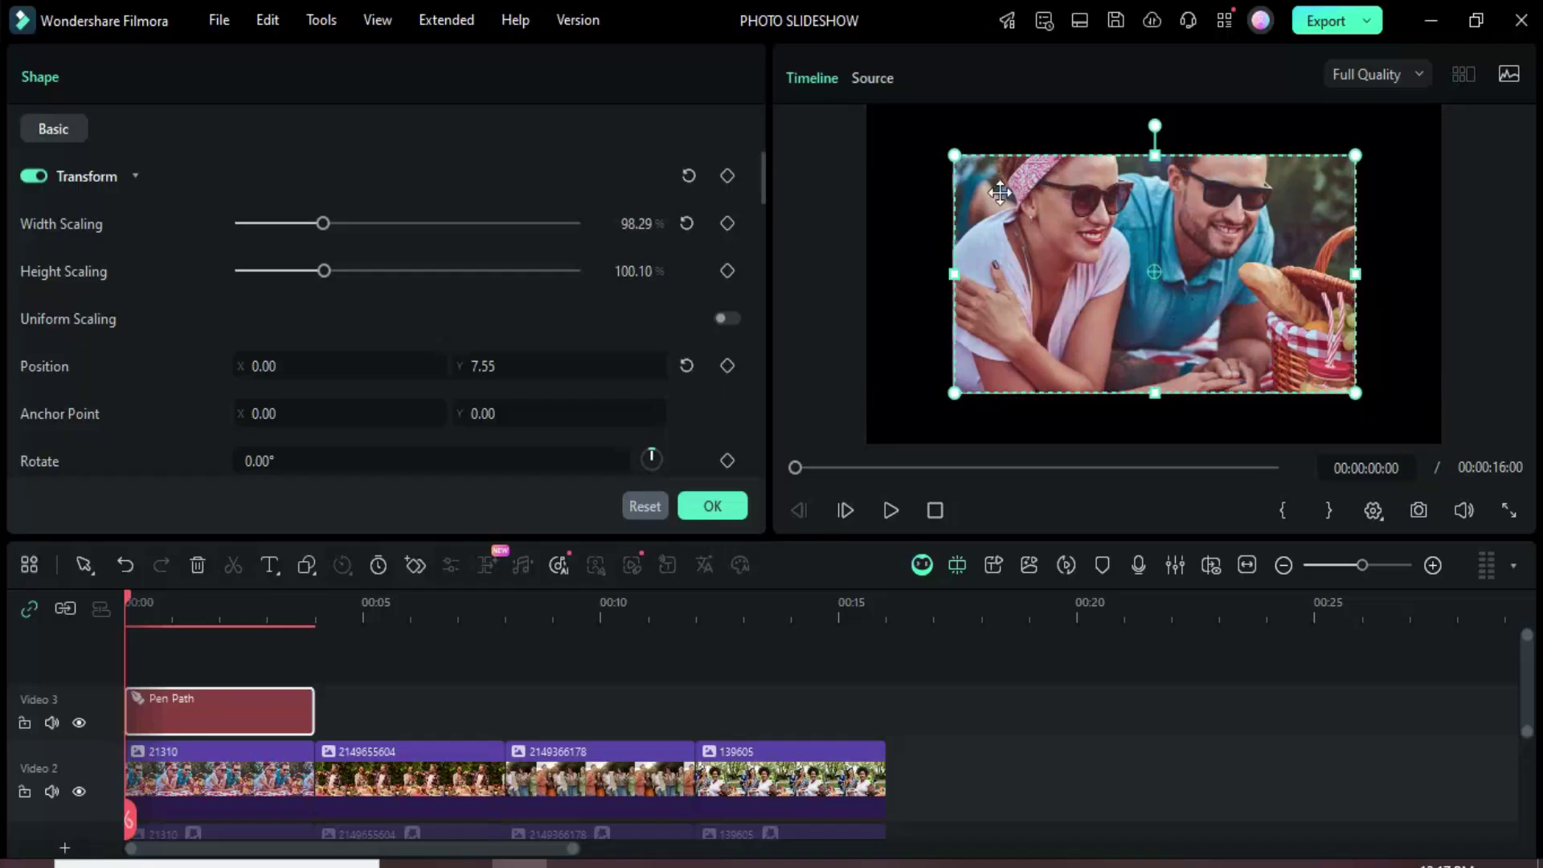
pyautogui.moveTo(765, 161); pyautogui.dragTo(749, 283)
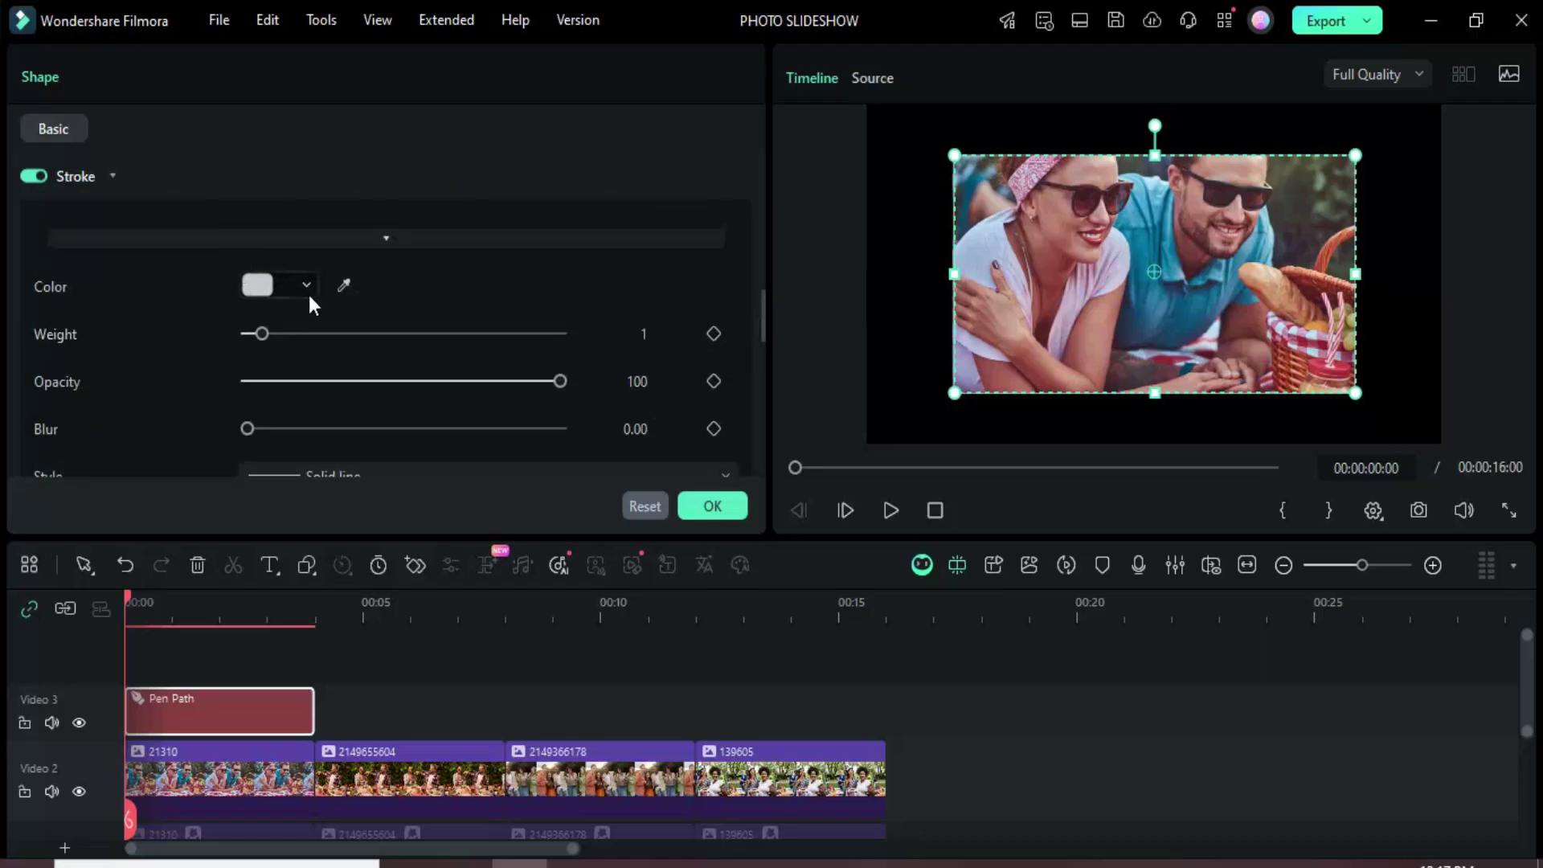
# Give the path a dark red stroke with weight 10
pyautogui.click(305, 289)
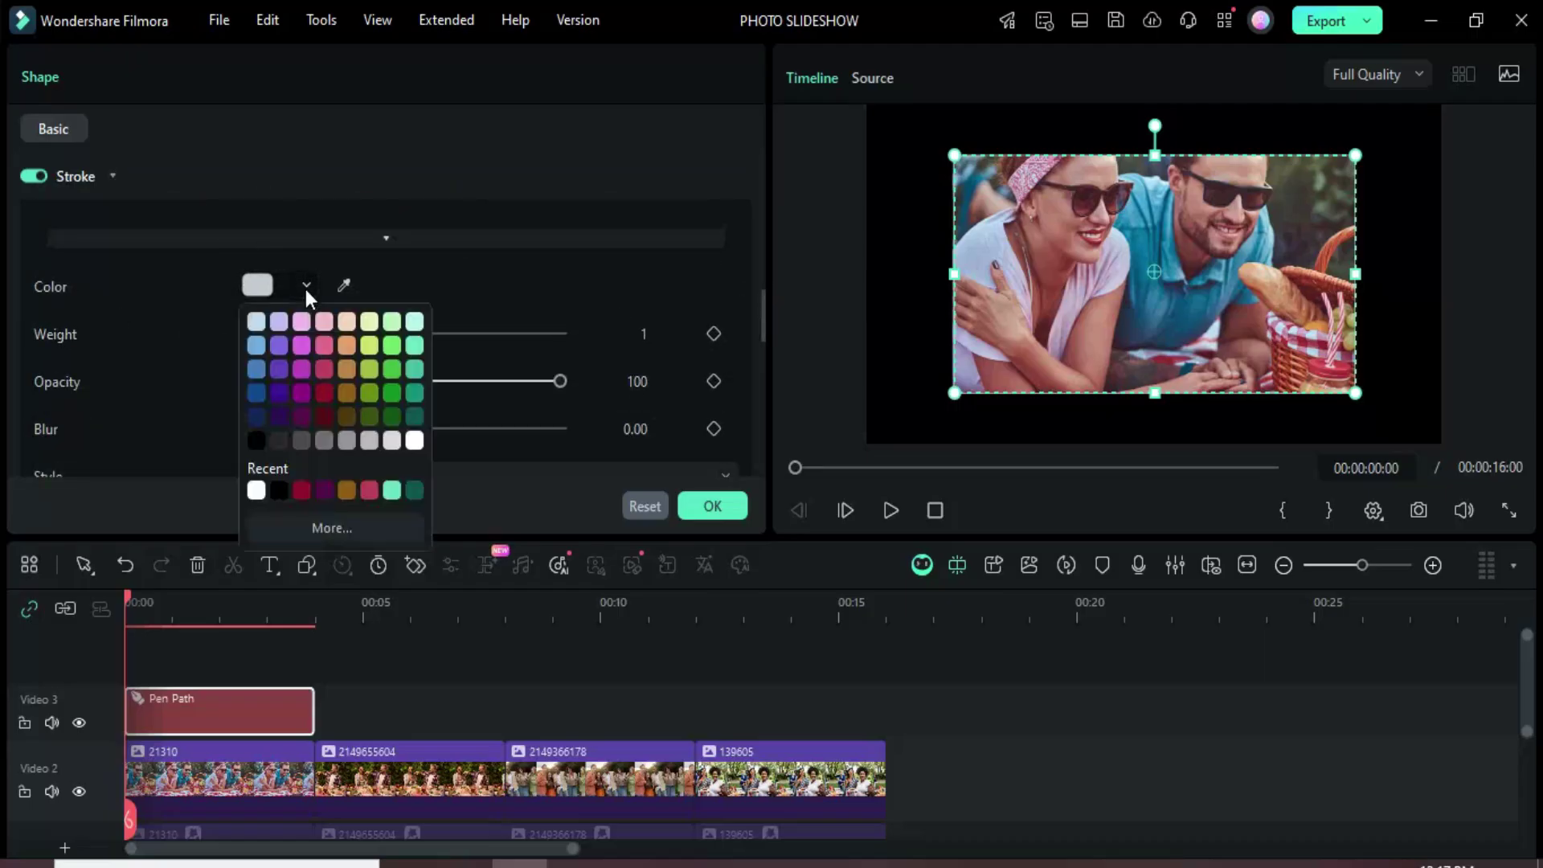
pyautogui.click(309, 488)
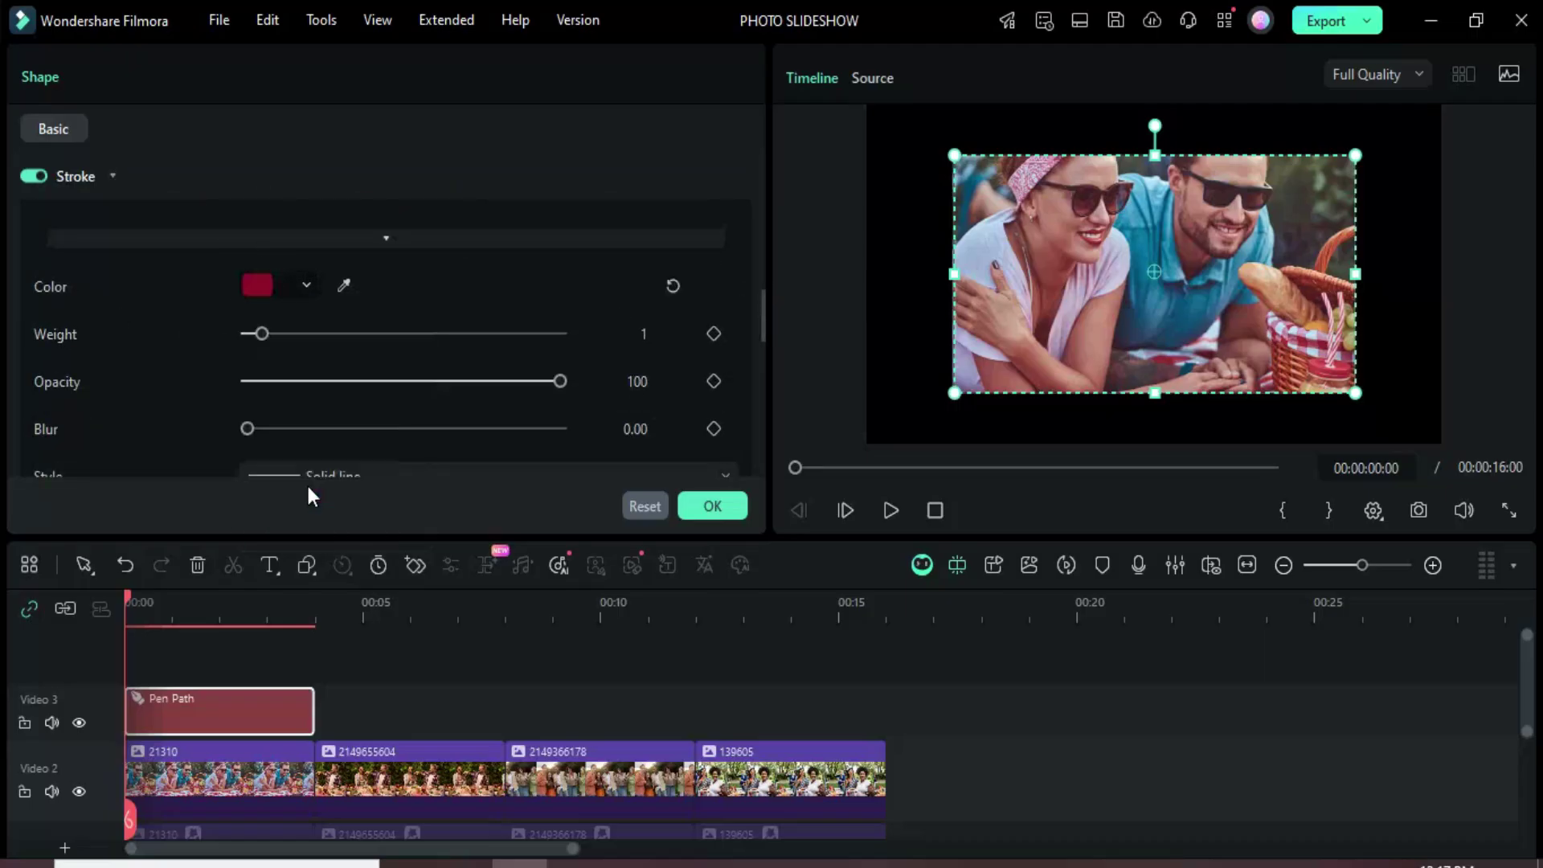
pyautogui.click(141, 599)
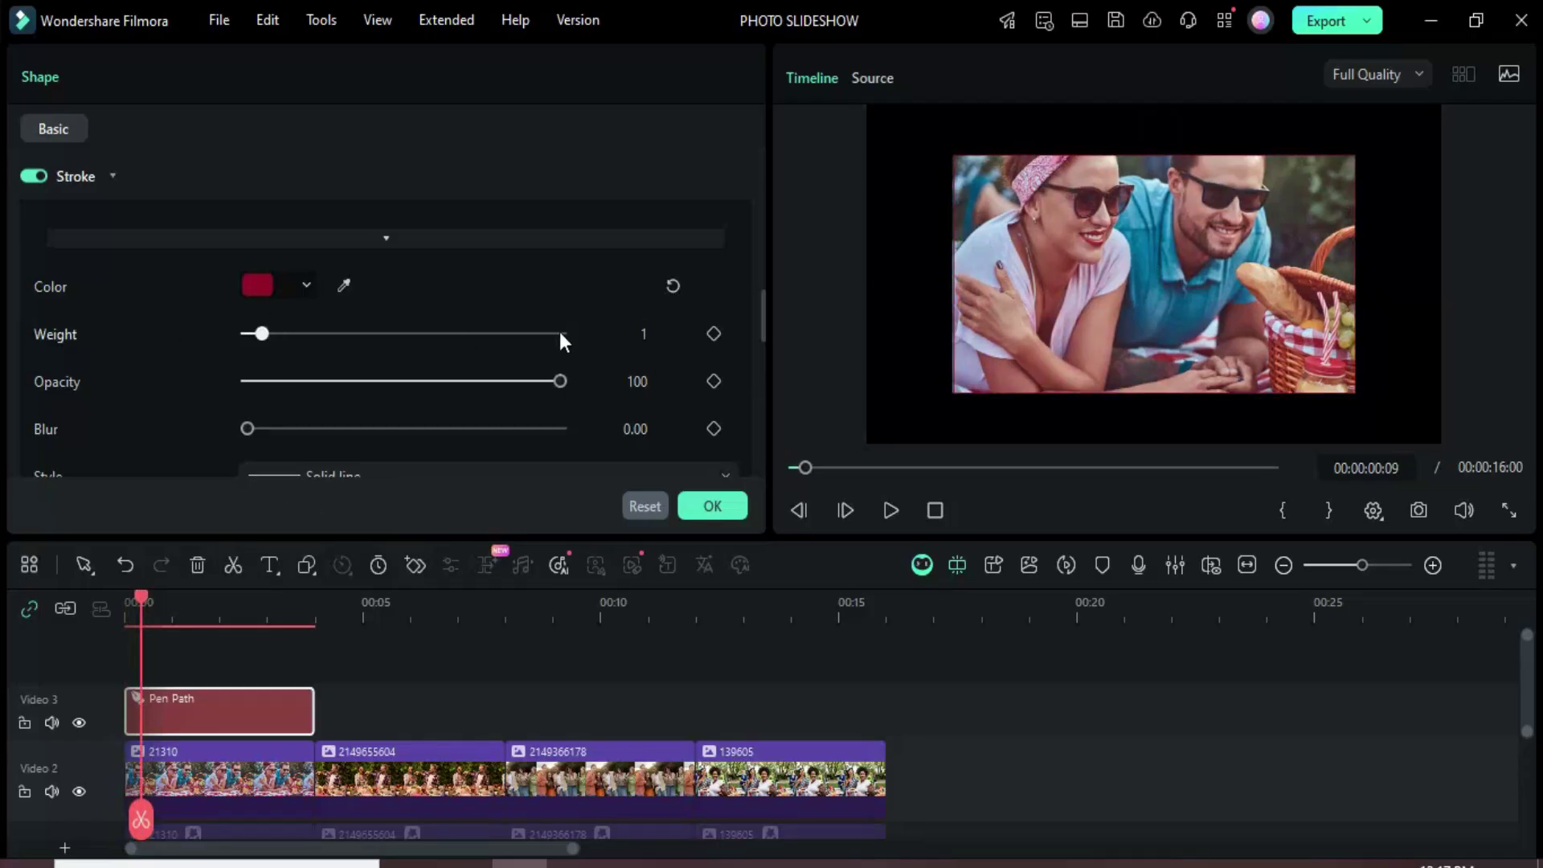
pyautogui.click(639, 335)
pyautogui.write('0')
pyautogui.press('Return')
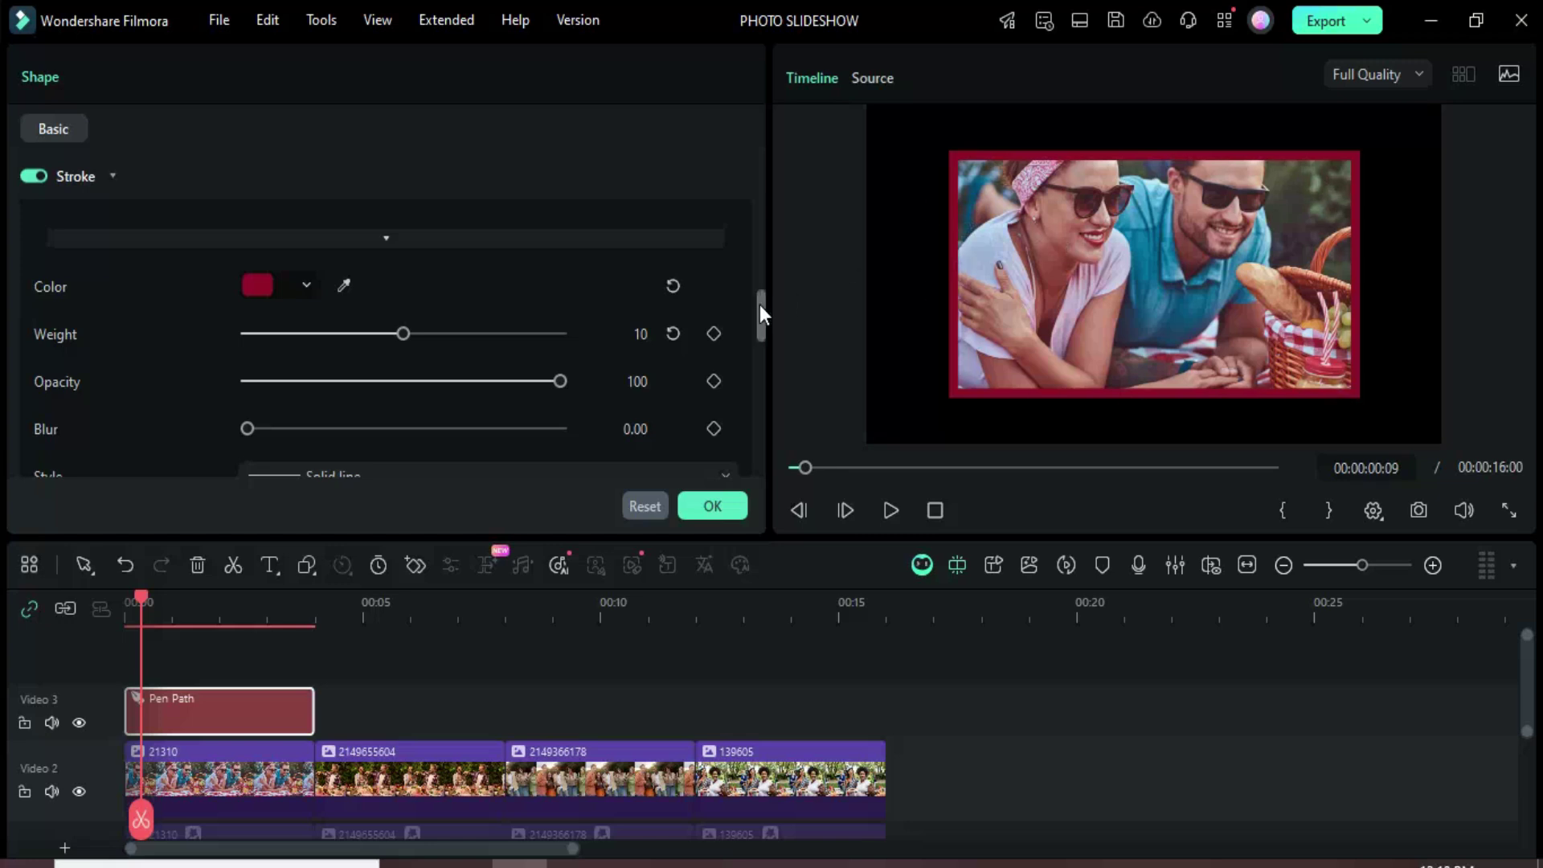
pyautogui.moveTo(759, 305); pyautogui.dragTo(754, 371)
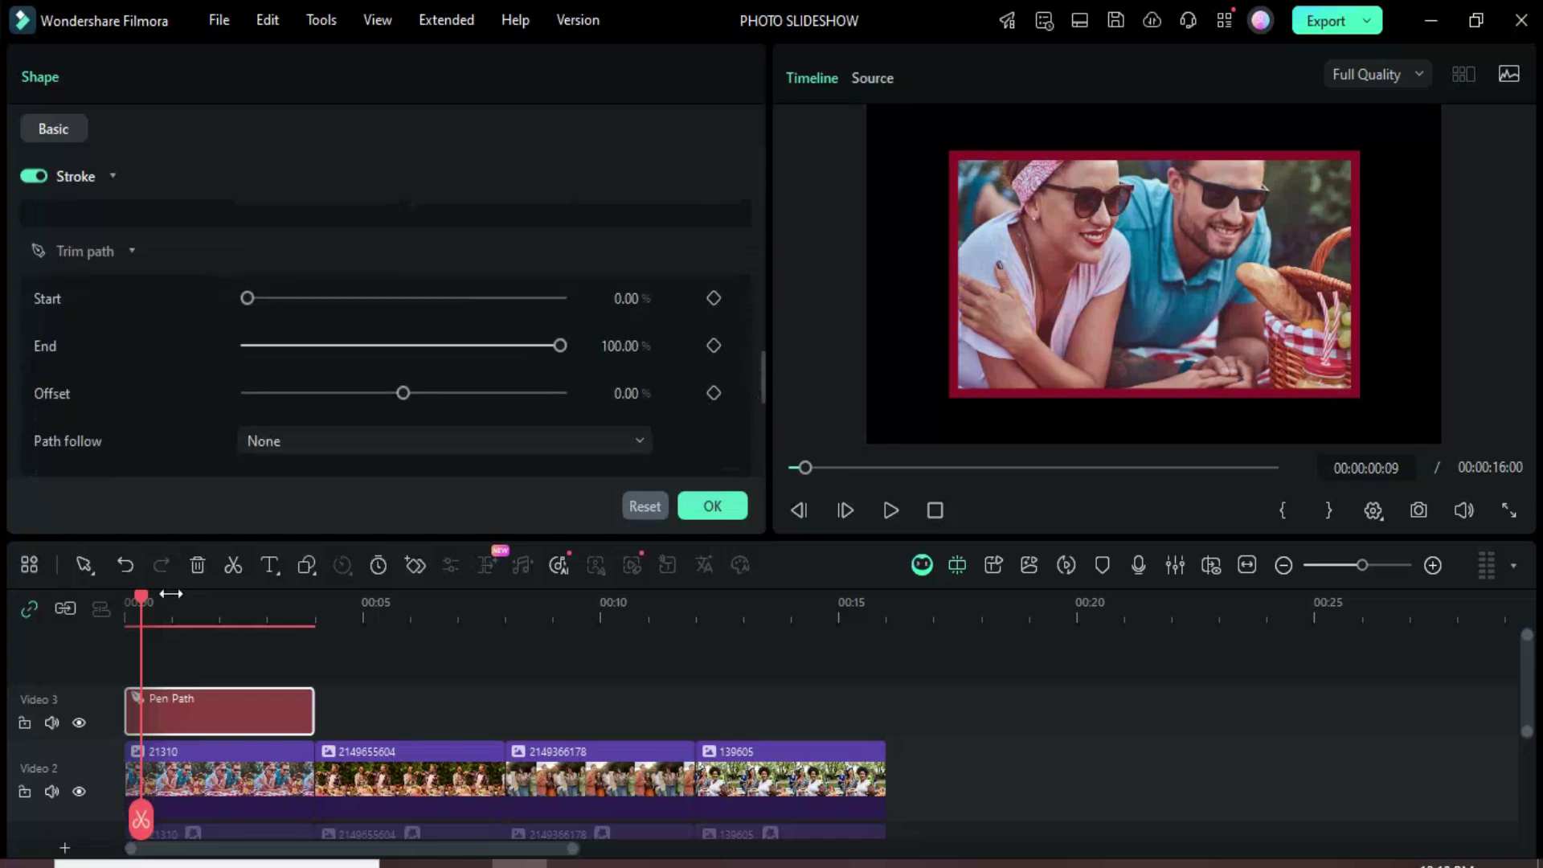
# Keyframe Trim path Start at 100% at 00:00 and 0% at 00:03, then preview the animation
pyautogui.moveTo(139, 603); pyautogui.dragTo(125, 602)
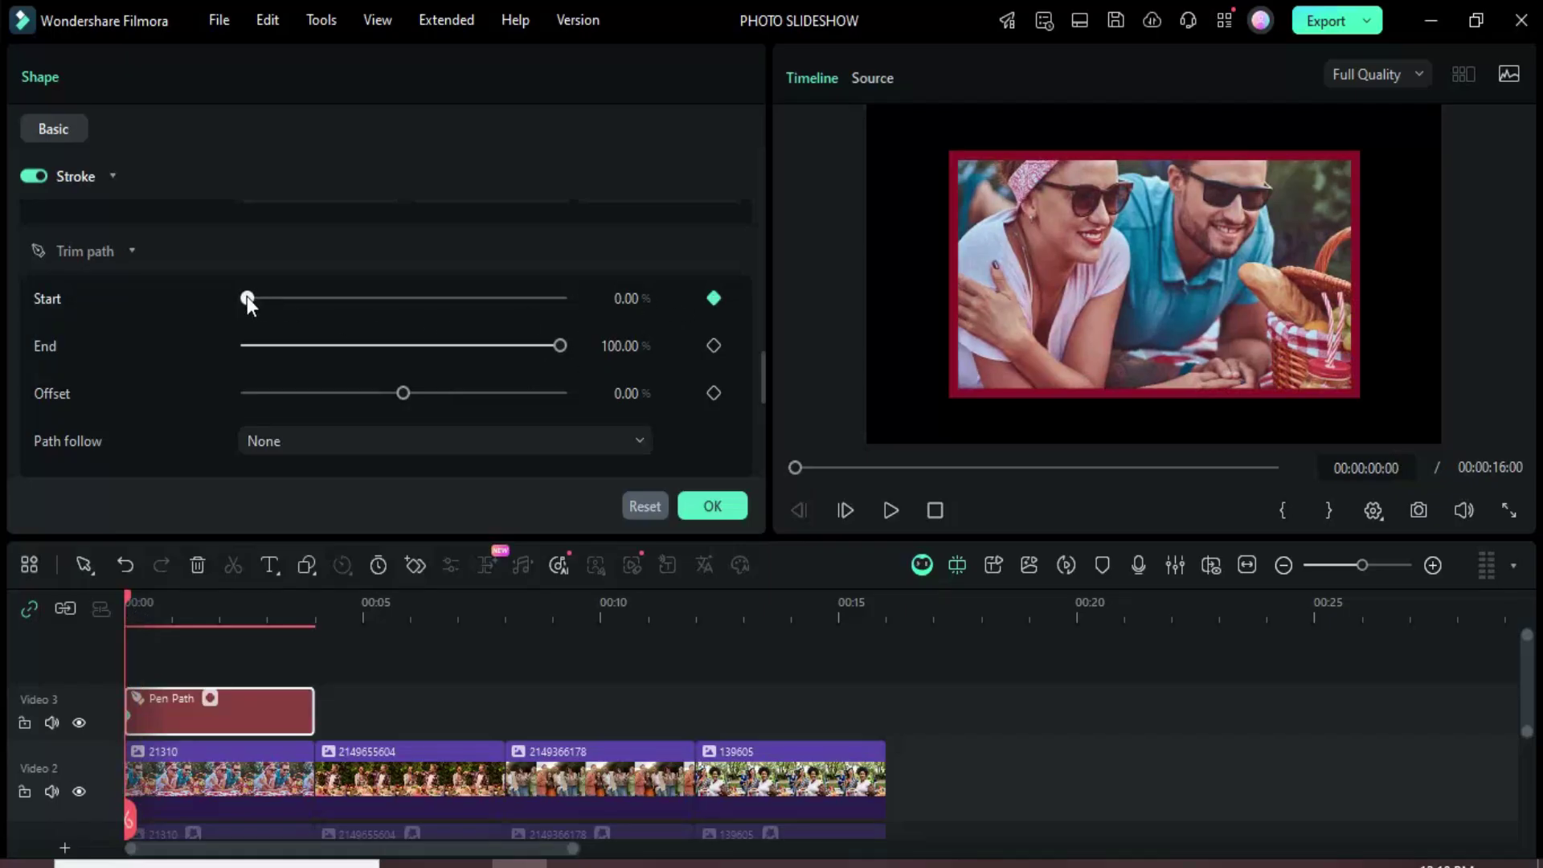
pyautogui.moveTo(247, 297); pyautogui.dragTo(674, 299)
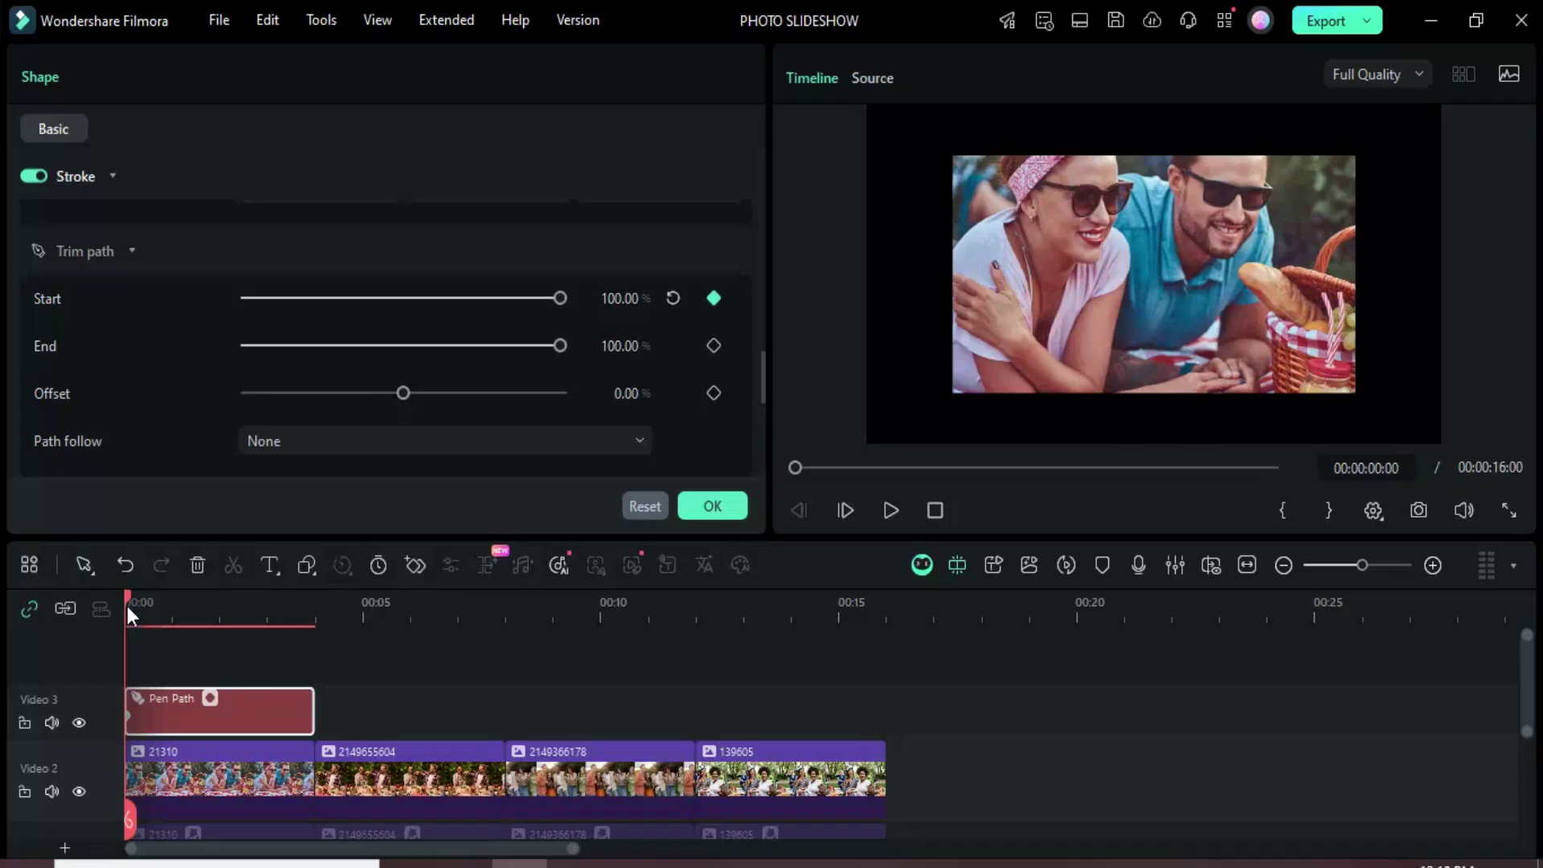
pyautogui.moveTo(128, 599); pyautogui.dragTo(266, 598)
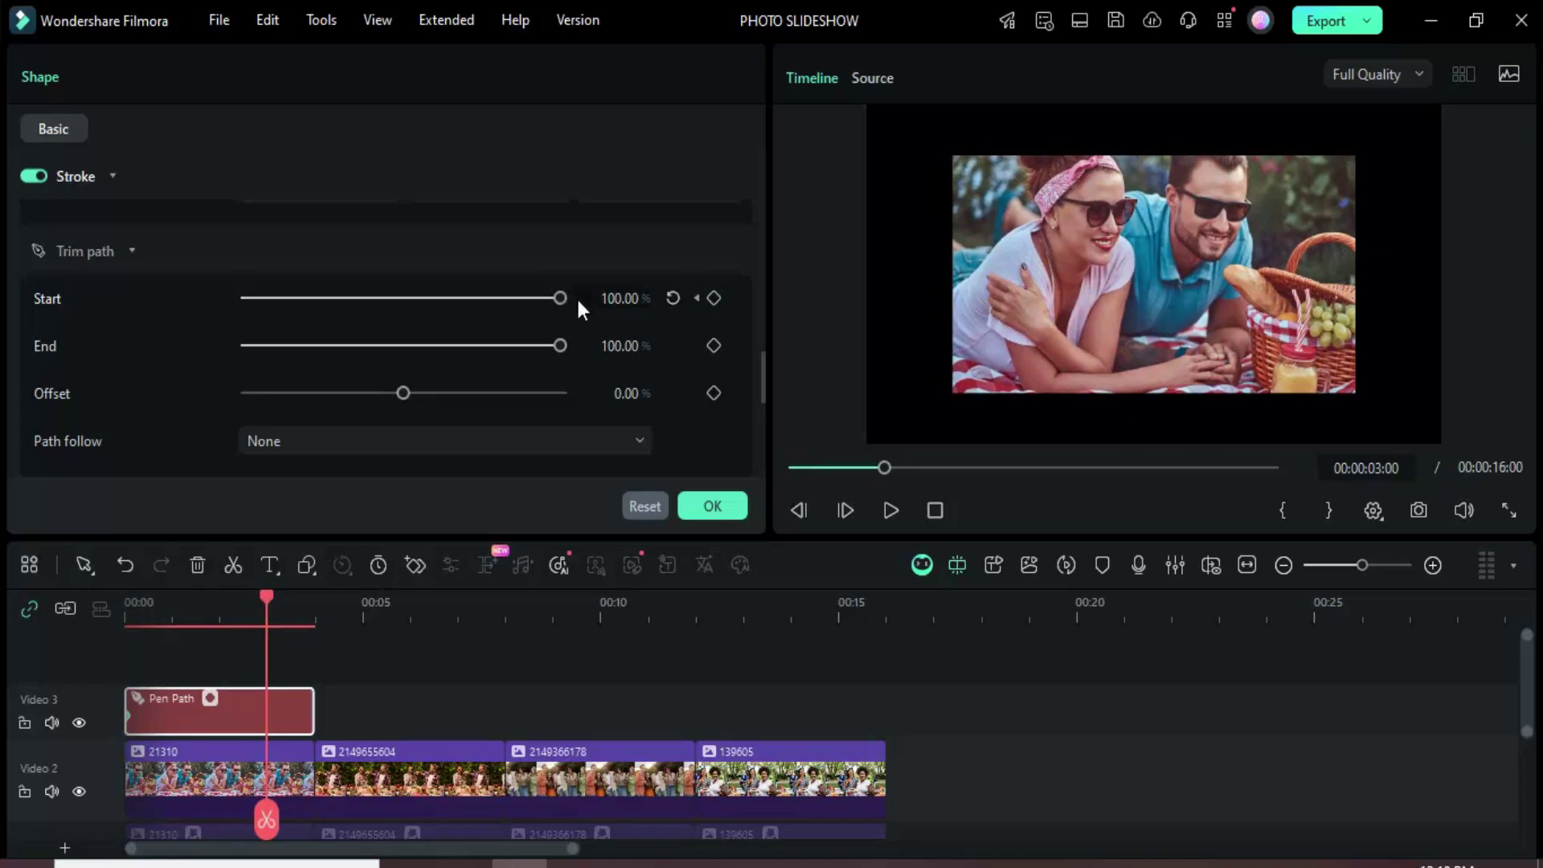
pyautogui.moveTo(558, 301); pyautogui.dragTo(248, 300)
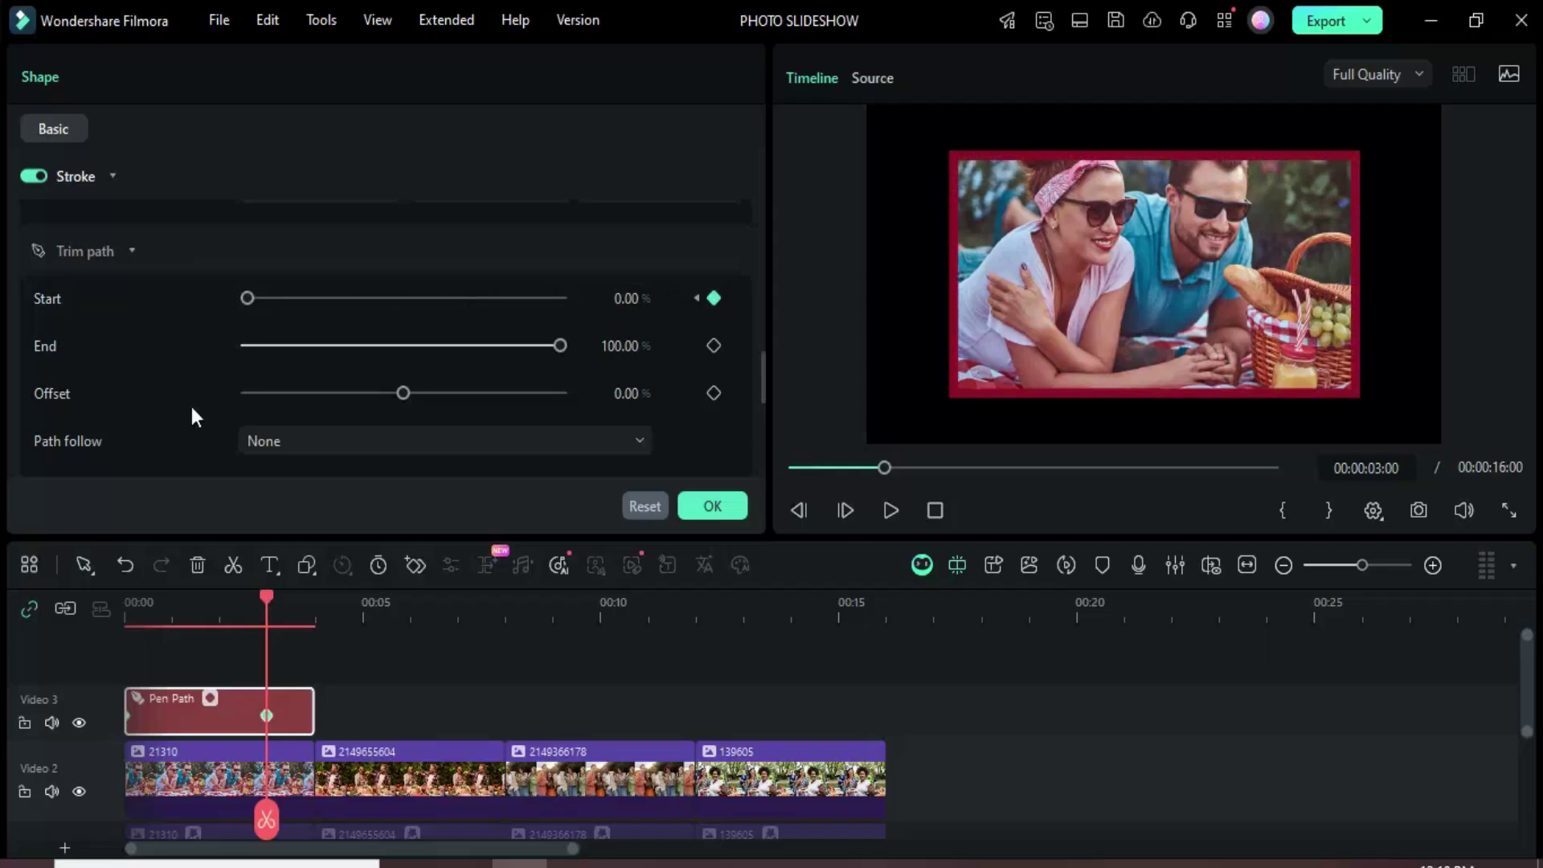
pyautogui.press('Home')
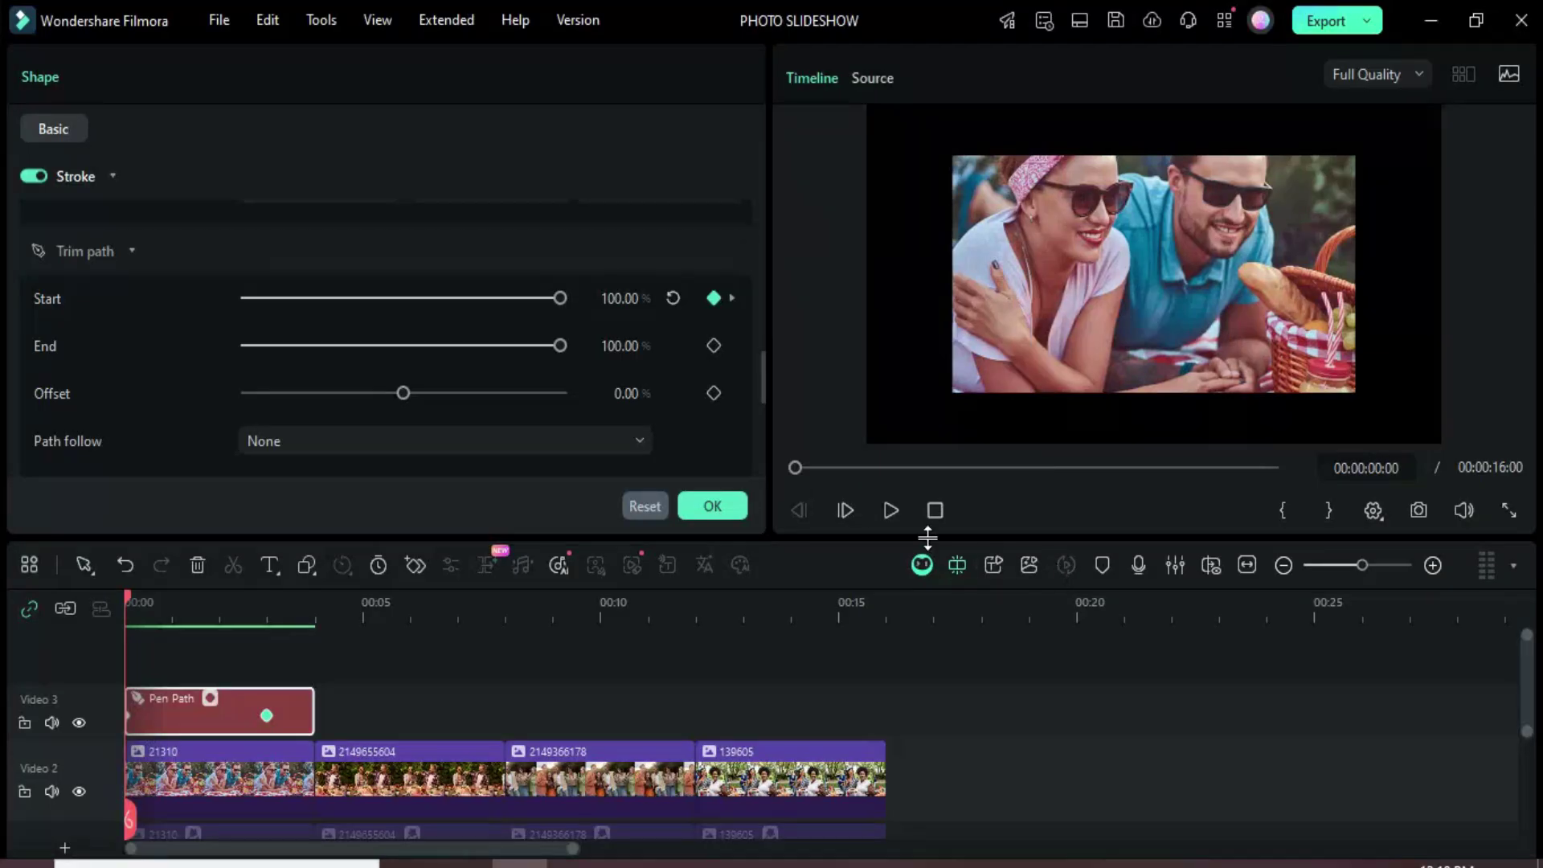
pyautogui.click(891, 510)
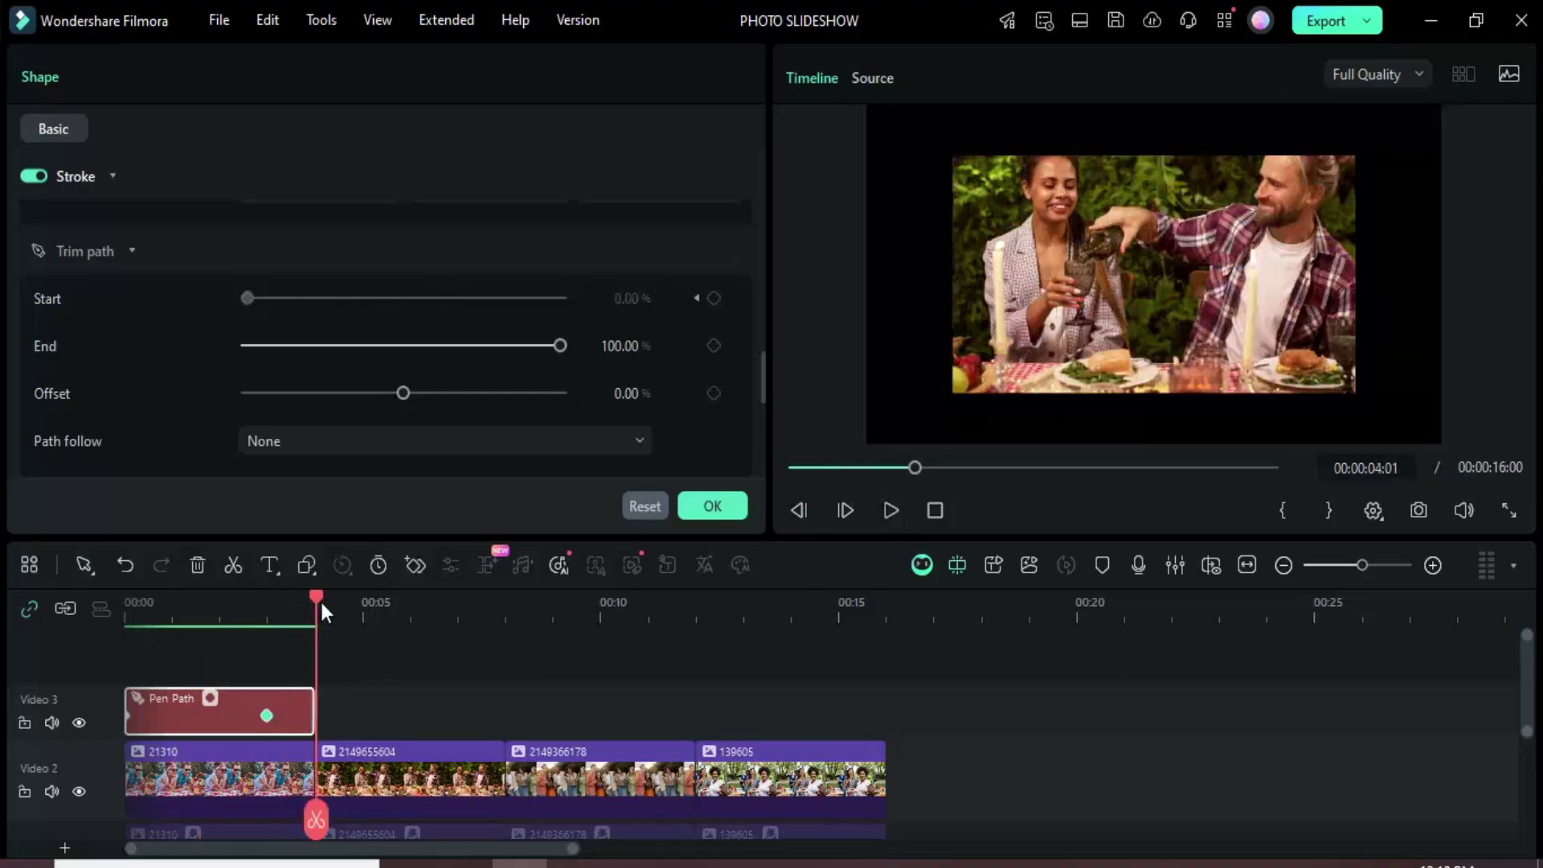
pyautogui.moveTo(318, 600); pyautogui.dragTo(127, 628)
# Paste a copy of the border clip onto Video 4 and rotate it 3 degrees
pyautogui.hotkey('ctrl', 'c')
pyautogui.hotkey('ctrl', 'v')
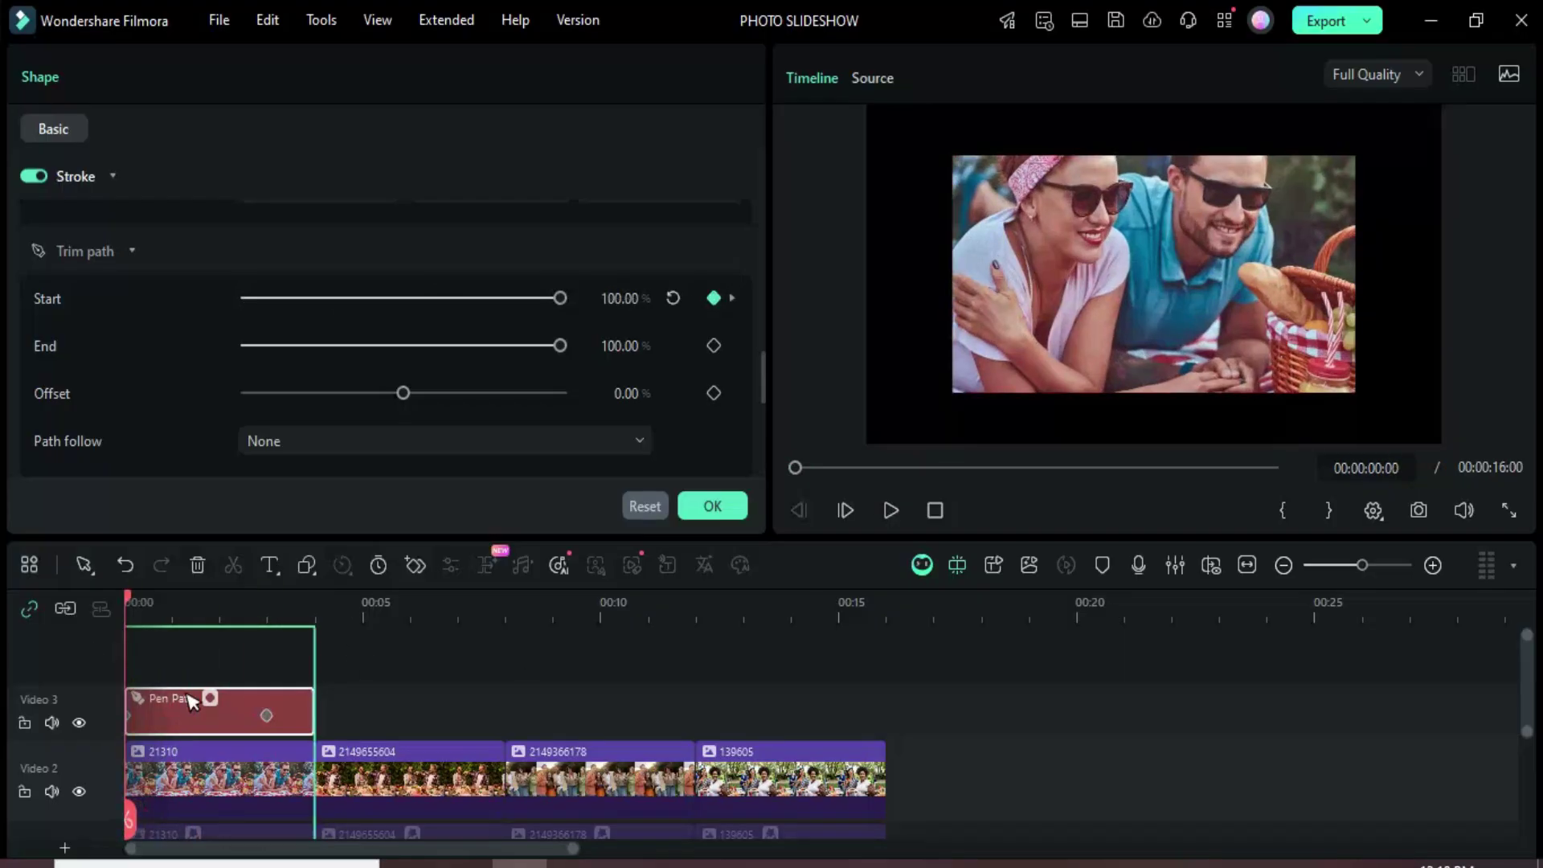
pyautogui.moveTo(313, 599); pyautogui.dragTo(96, 644)
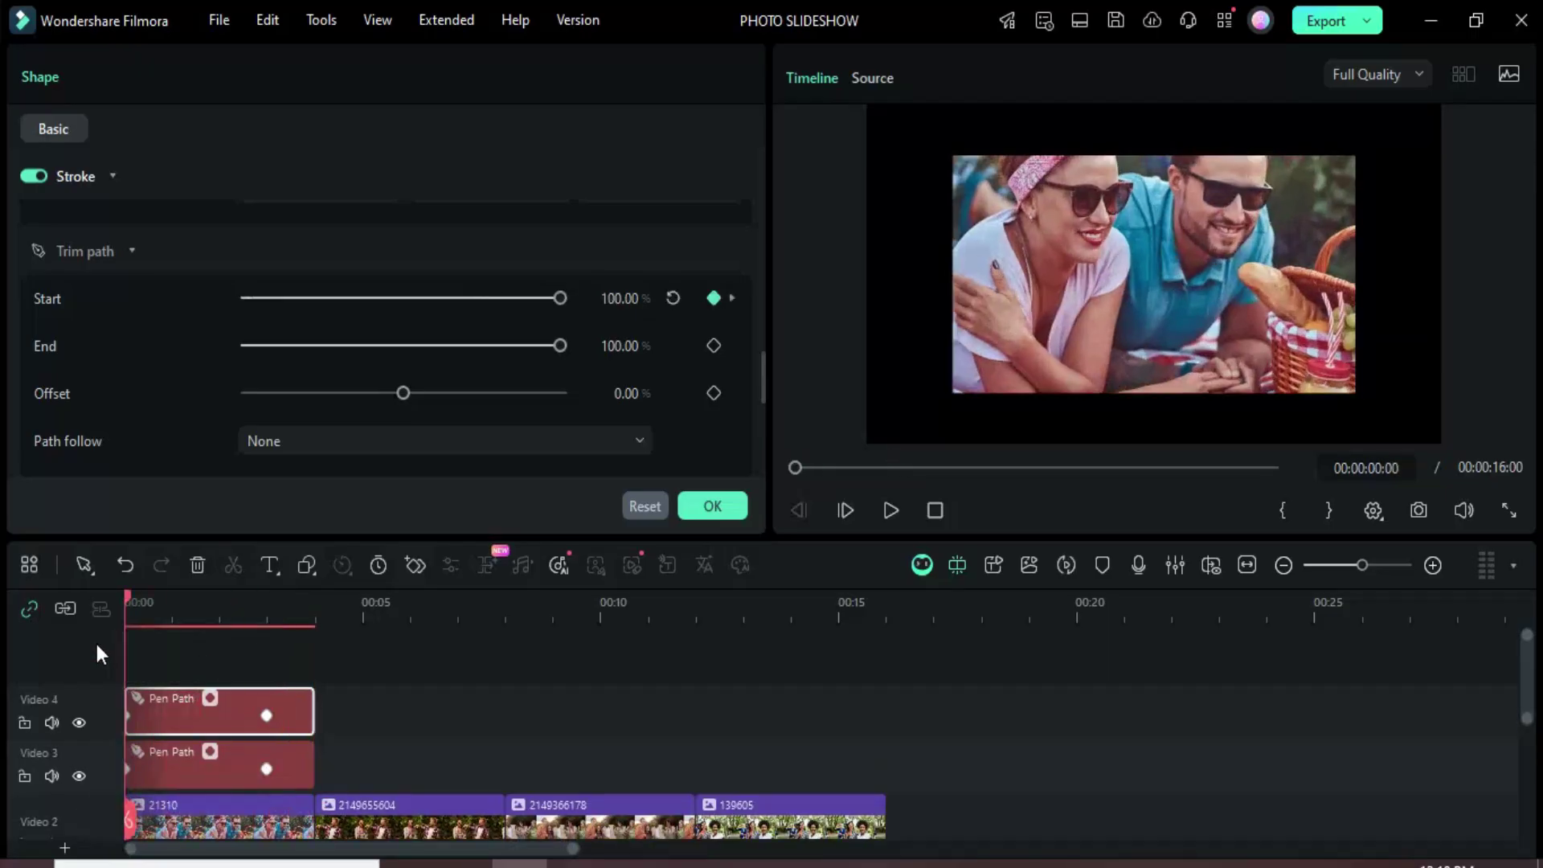
pyautogui.click(180, 714)
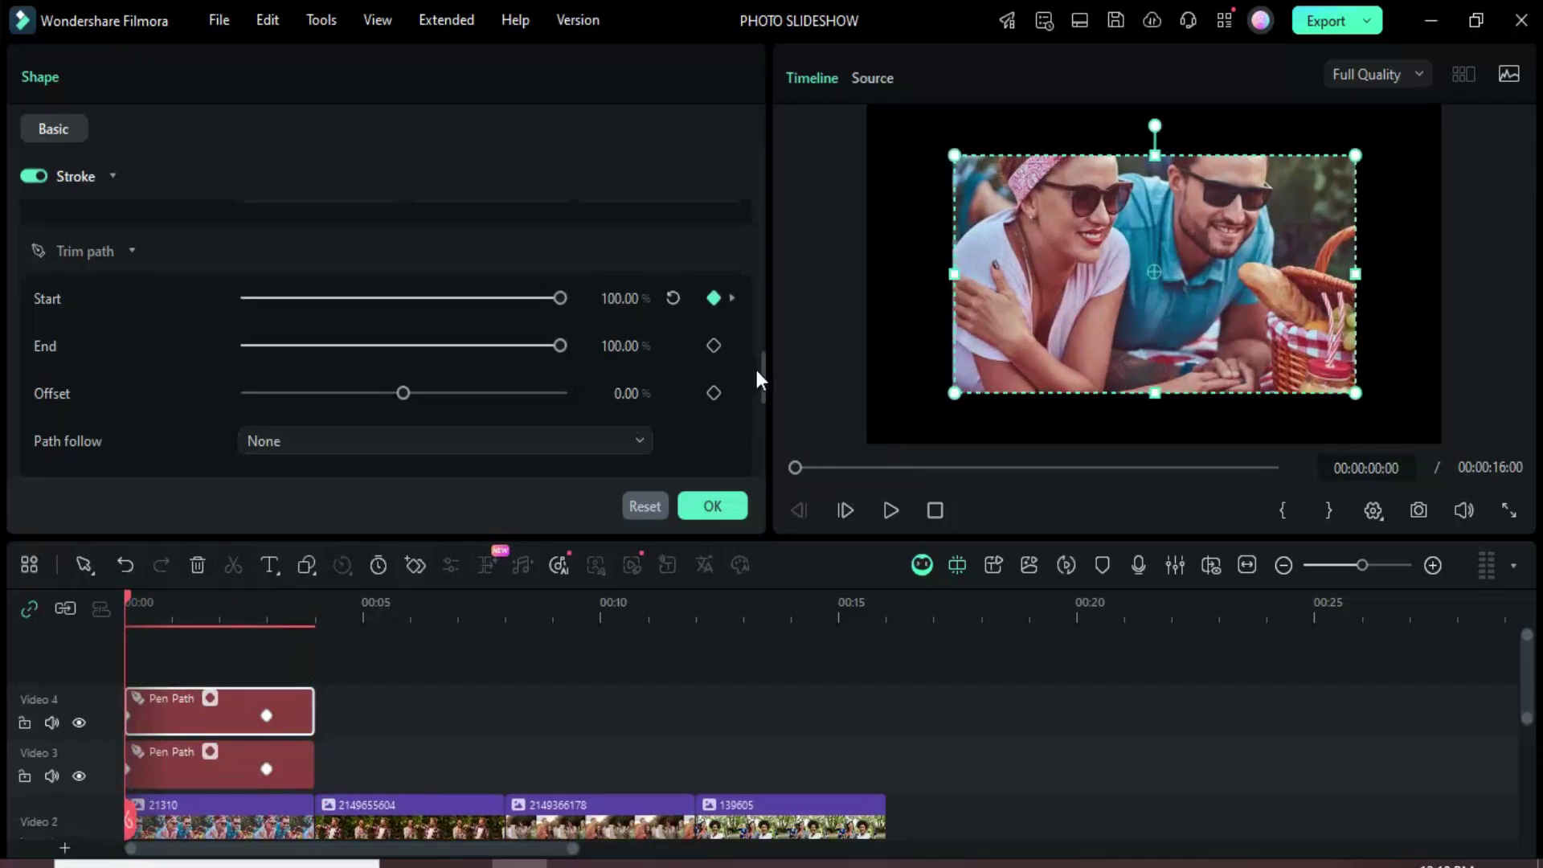
pyautogui.moveTo(761, 371); pyautogui.dragTo(755, 188)
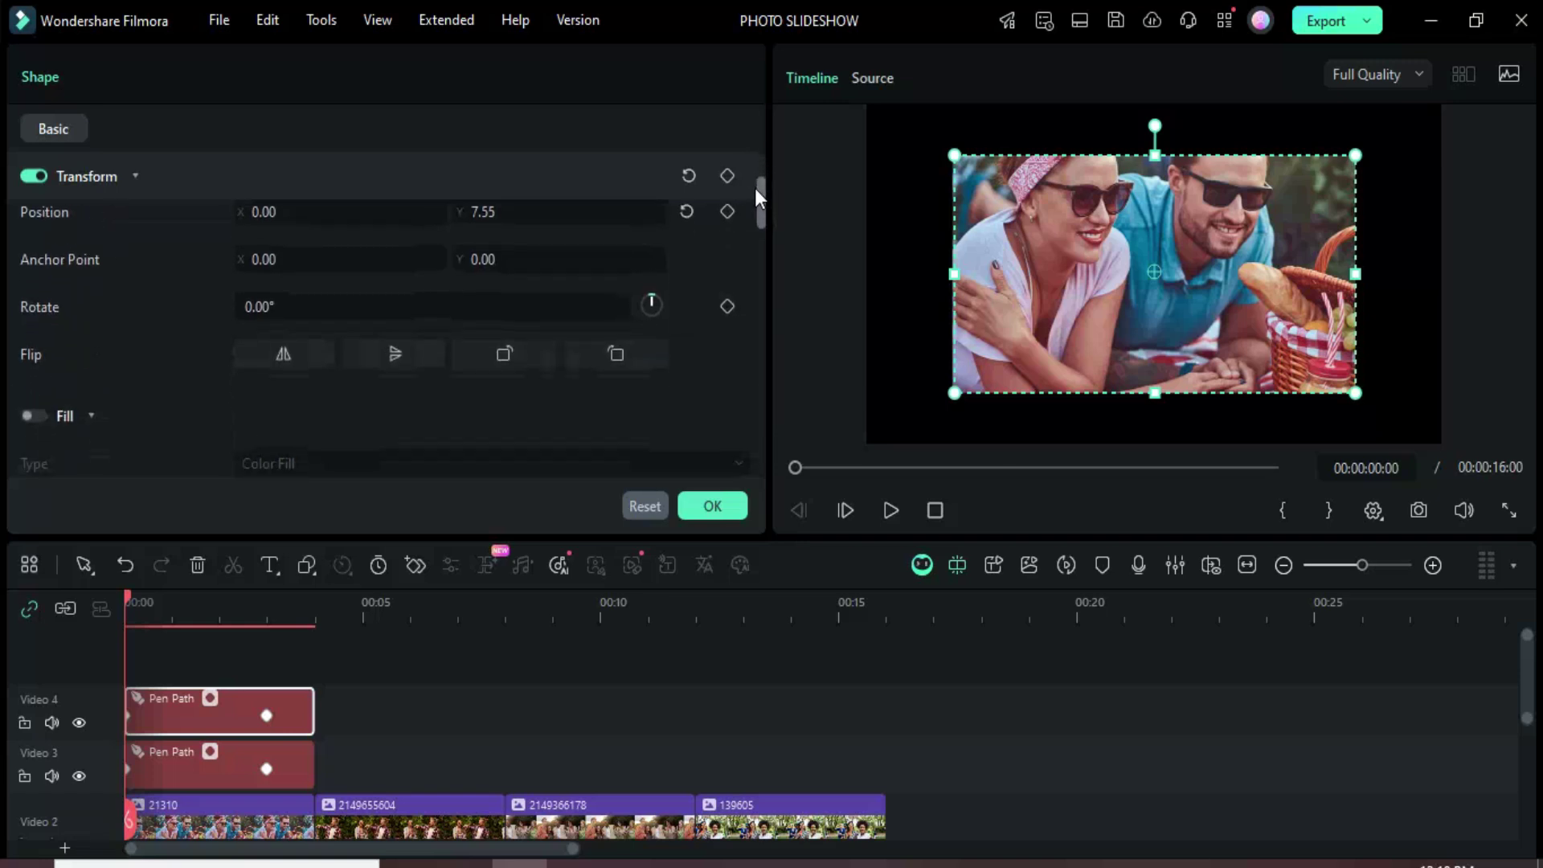
pyautogui.click(263, 298)
pyautogui.write('3')
pyautogui.press('Return')
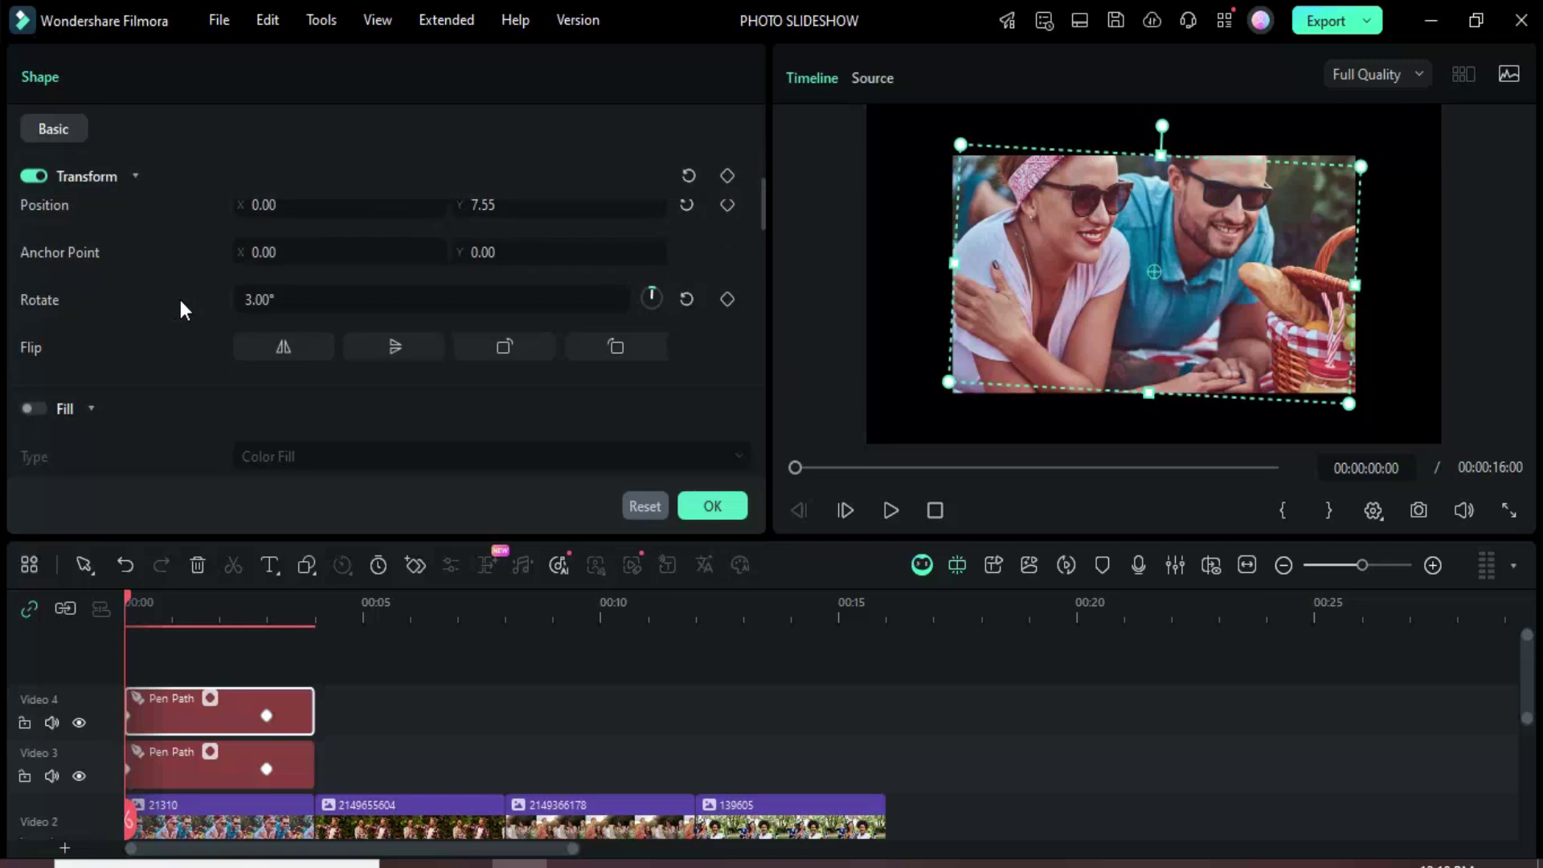
# Preview the two drawing borders, then unhide the Video 1 background track
pyautogui.click(712, 505)
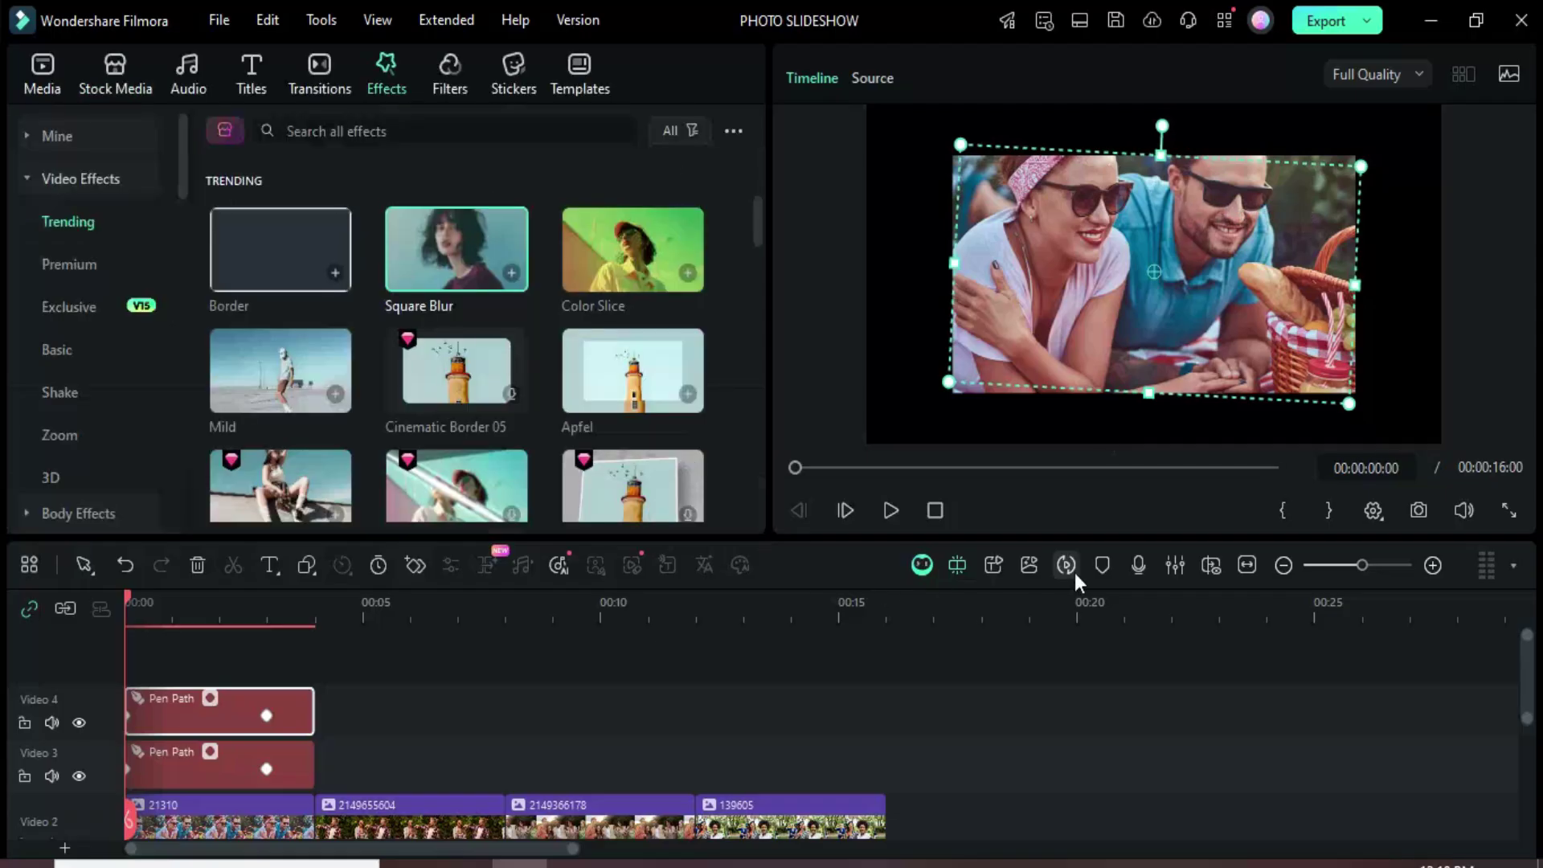
pyautogui.click(42, 66)
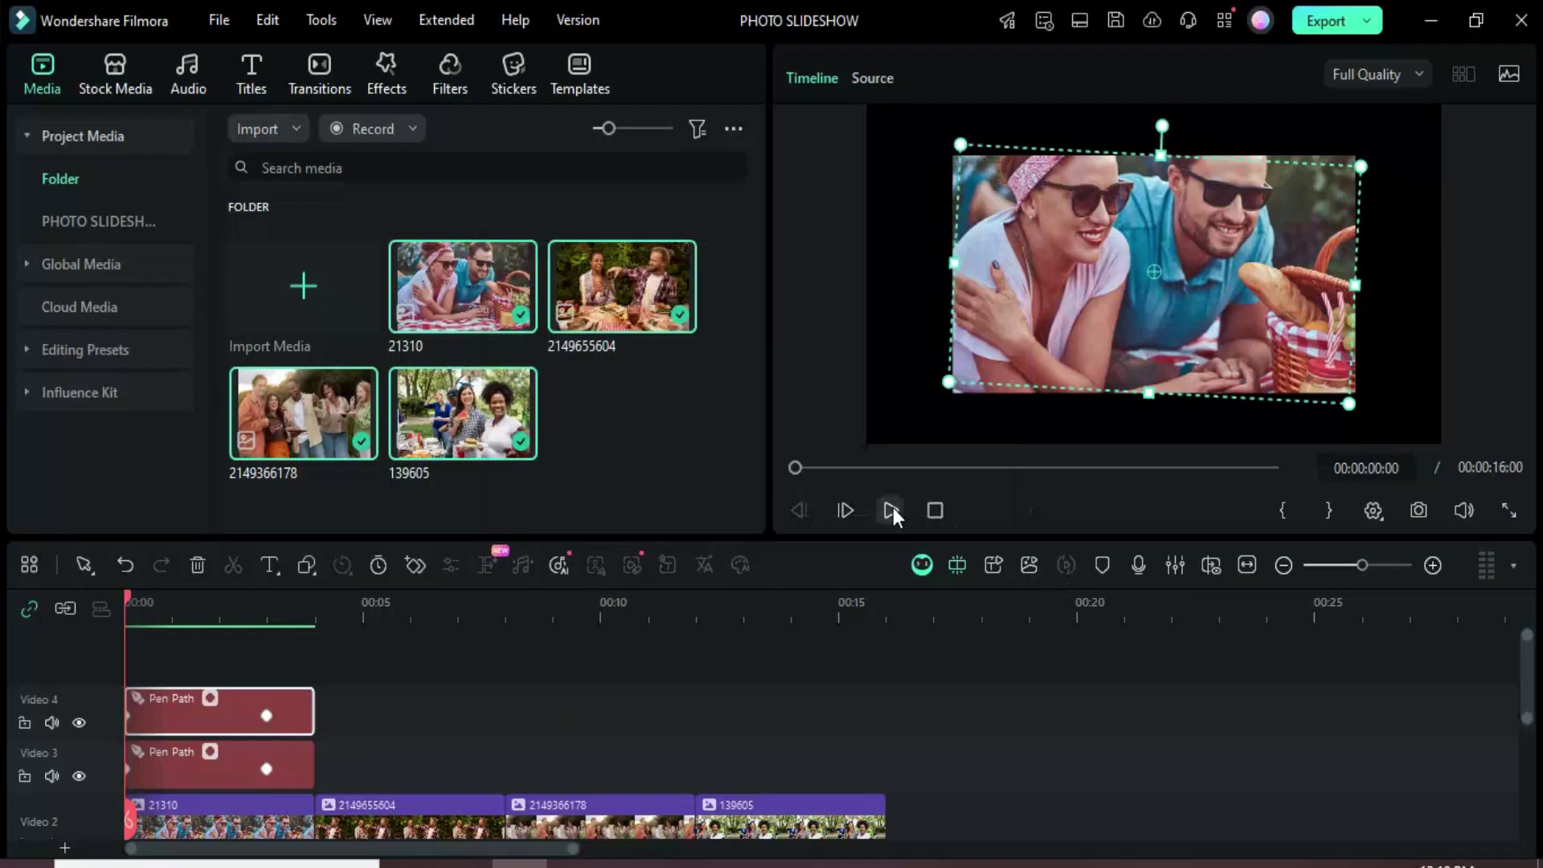
pyautogui.click(891, 511)
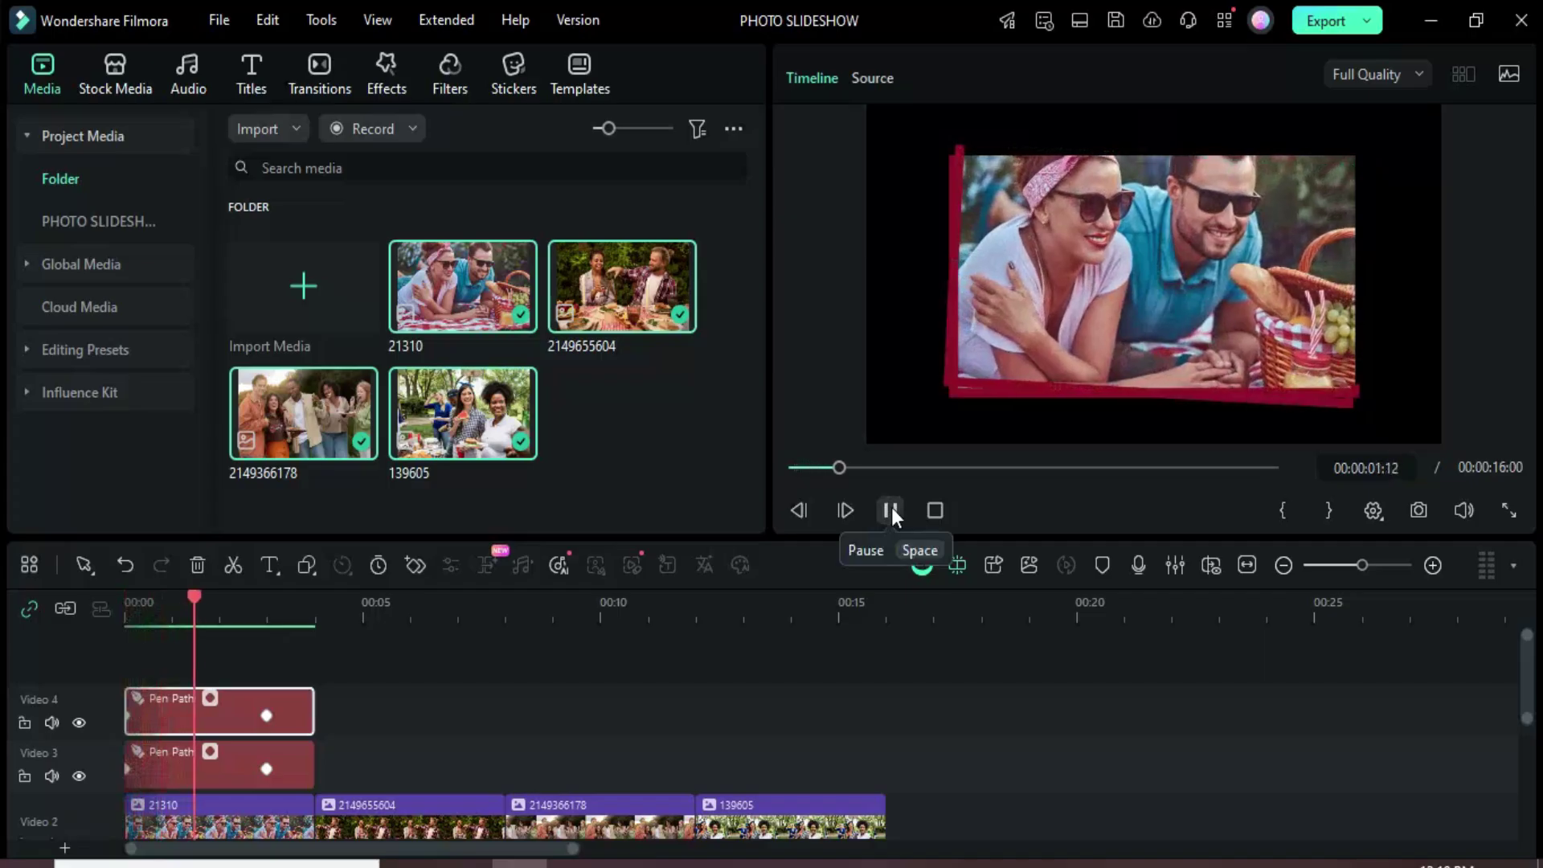
pyautogui.press('space')
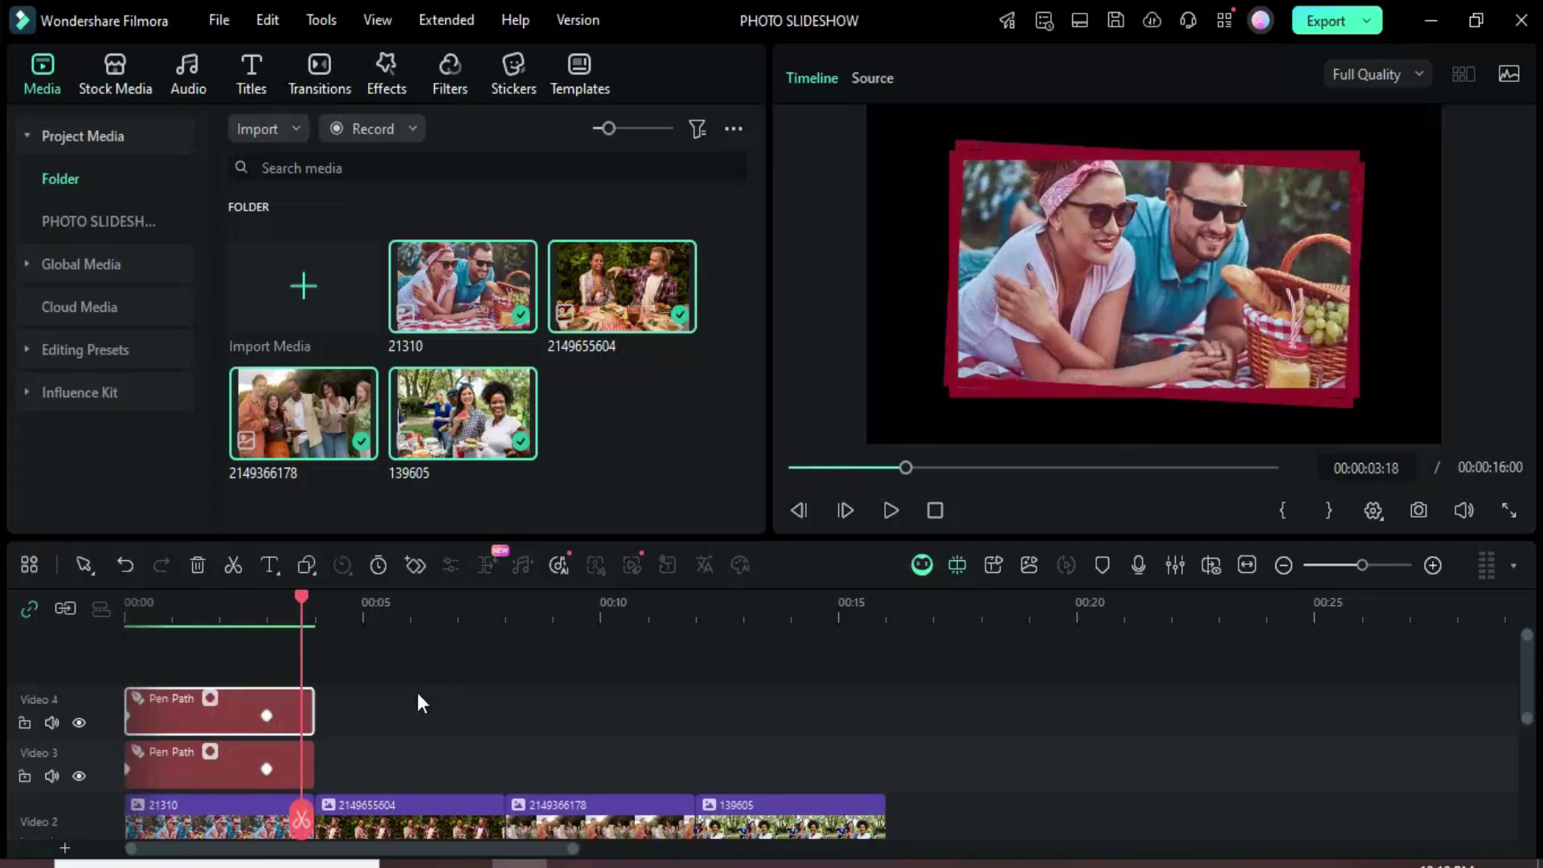
pyautogui.scroll(-1, 218, 730)
pyautogui.scroll(-1, 81, 786)
pyautogui.click(79, 784)
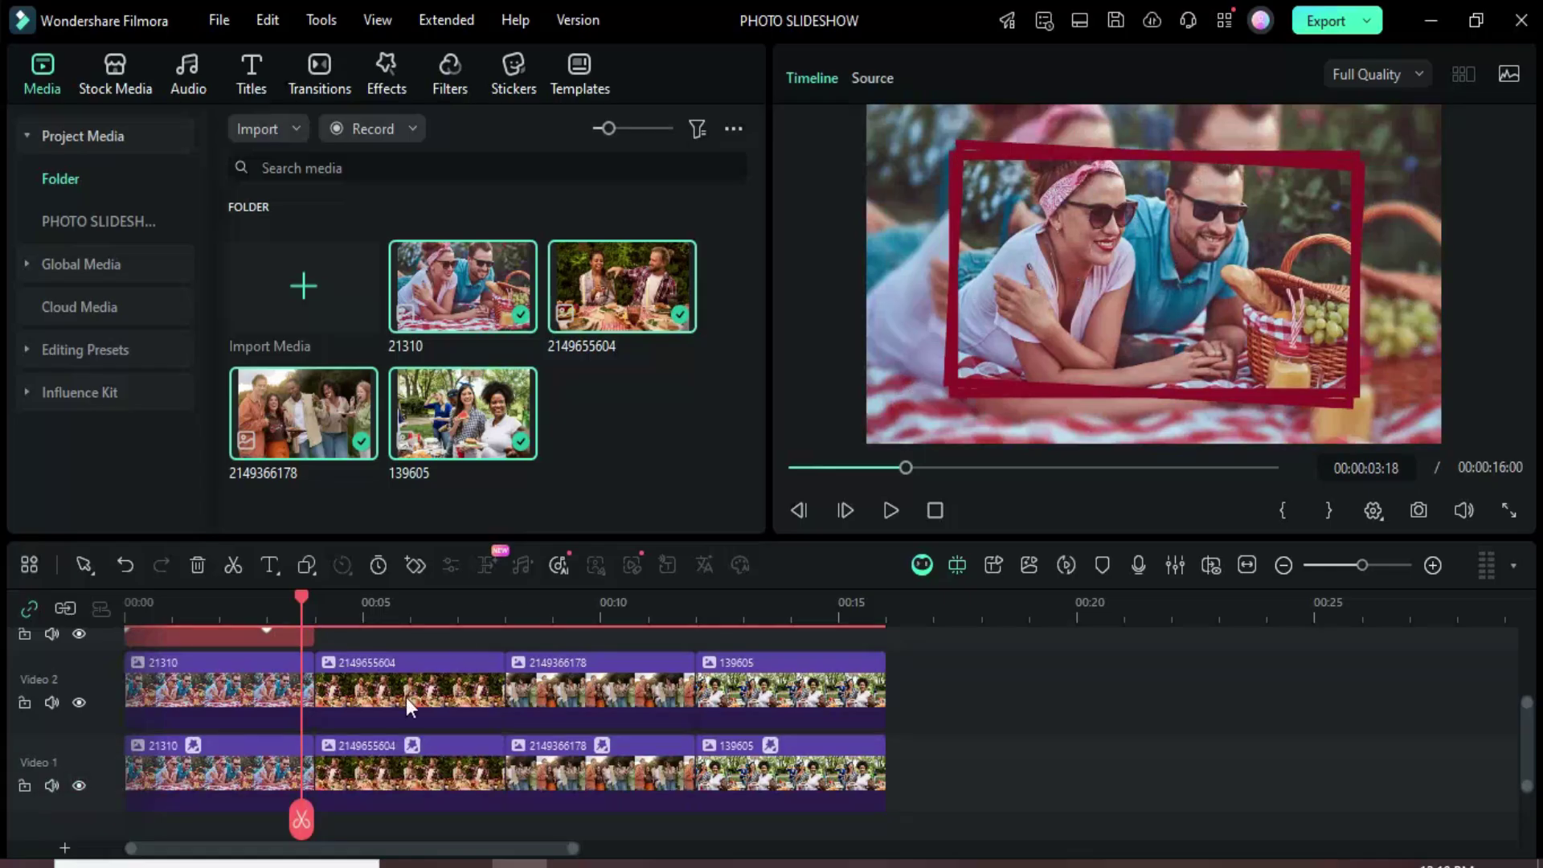
pyautogui.scroll(1, 387, 702)
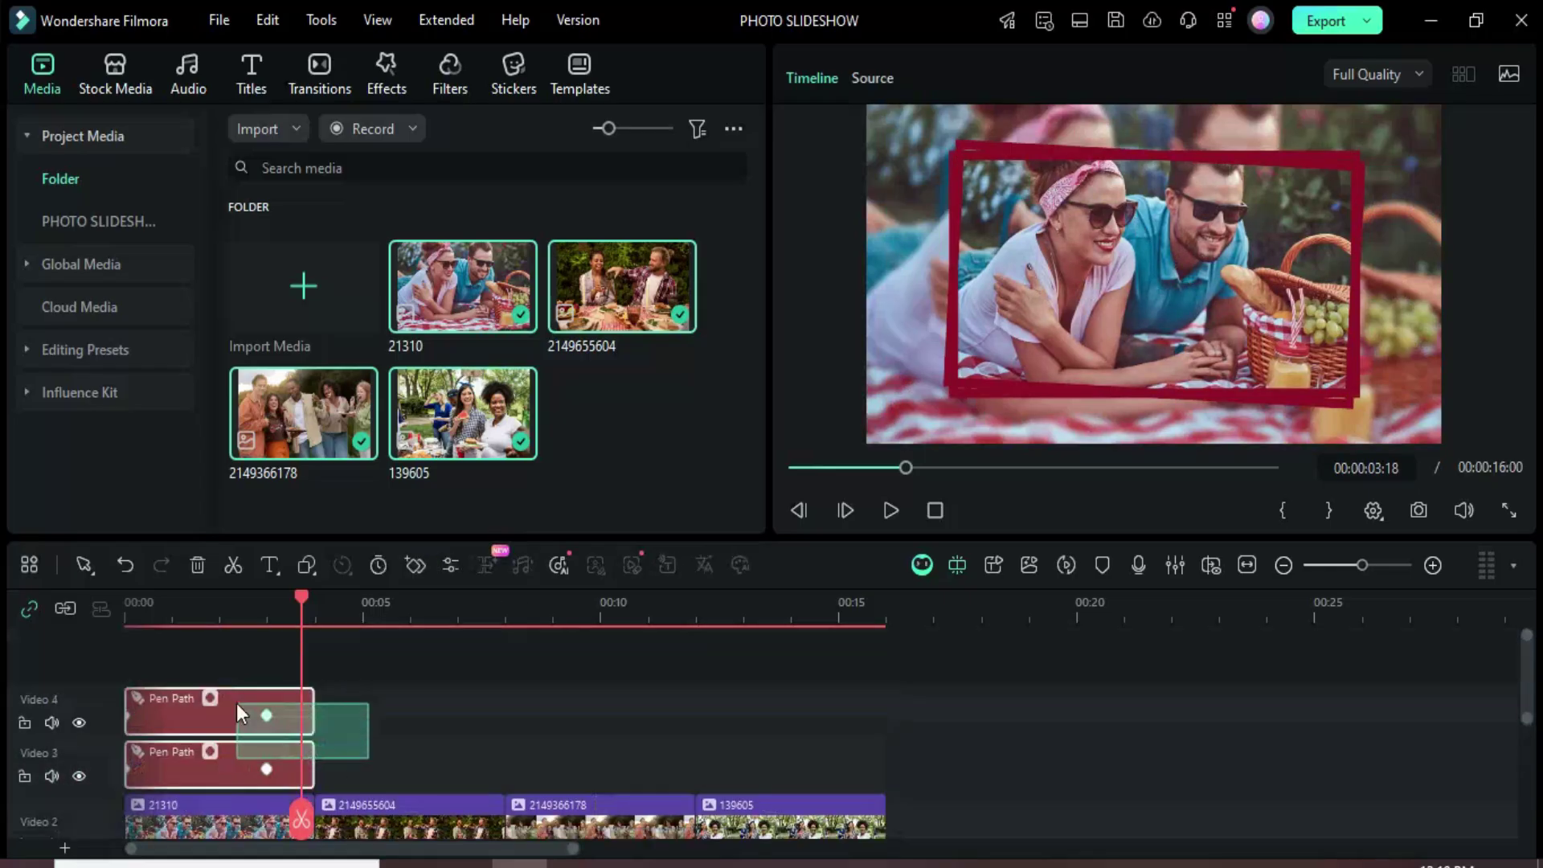
# Merge the two Pen Path clips into Compound Clip 1
pyautogui.rightClick(239, 714)
pyautogui.click(303, 631)
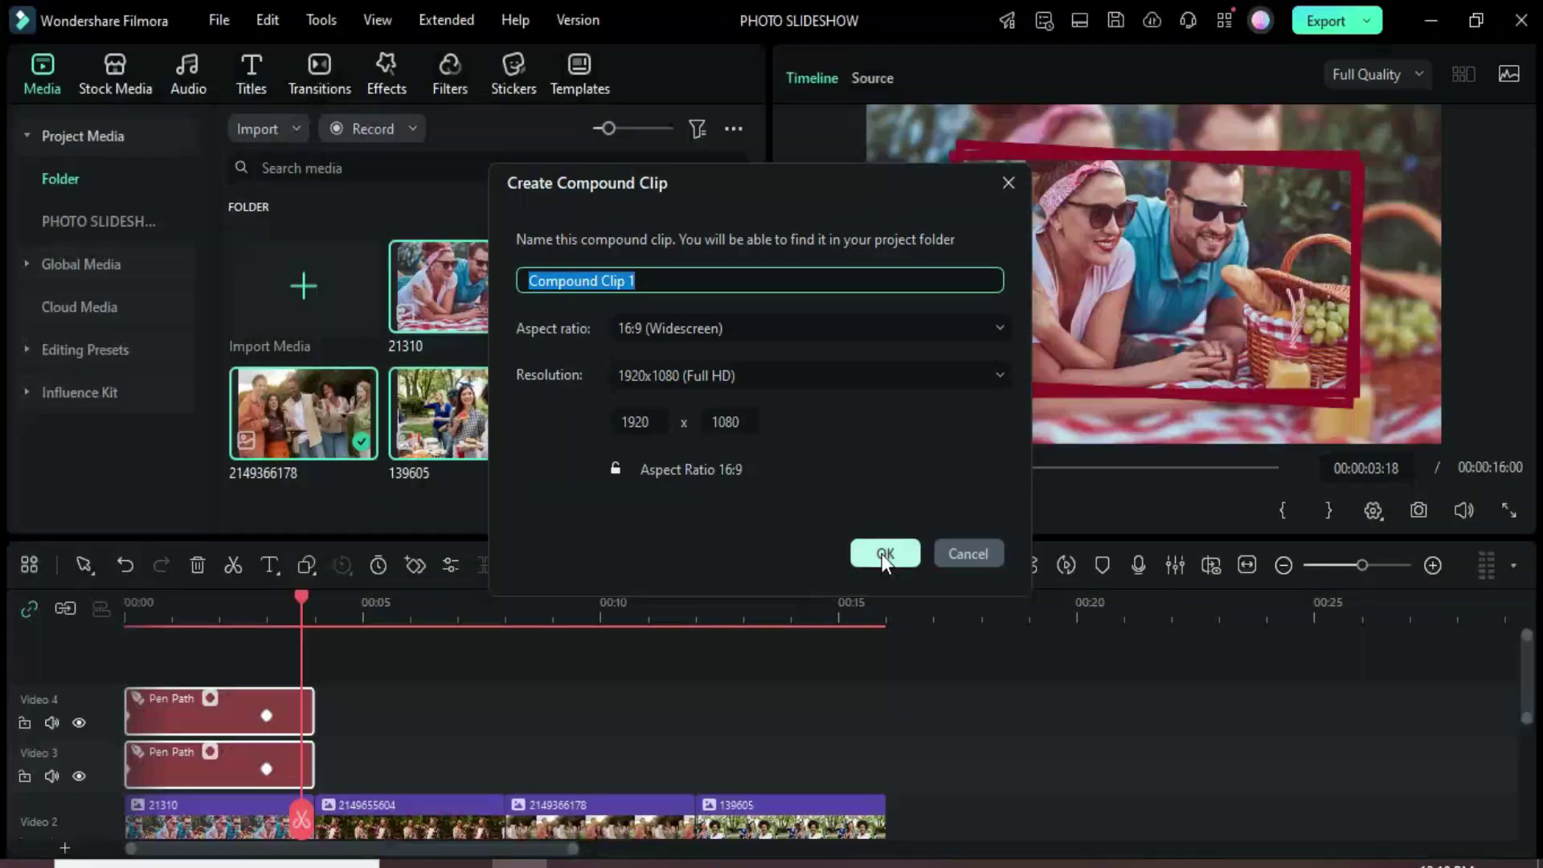
pyautogui.click(885, 553)
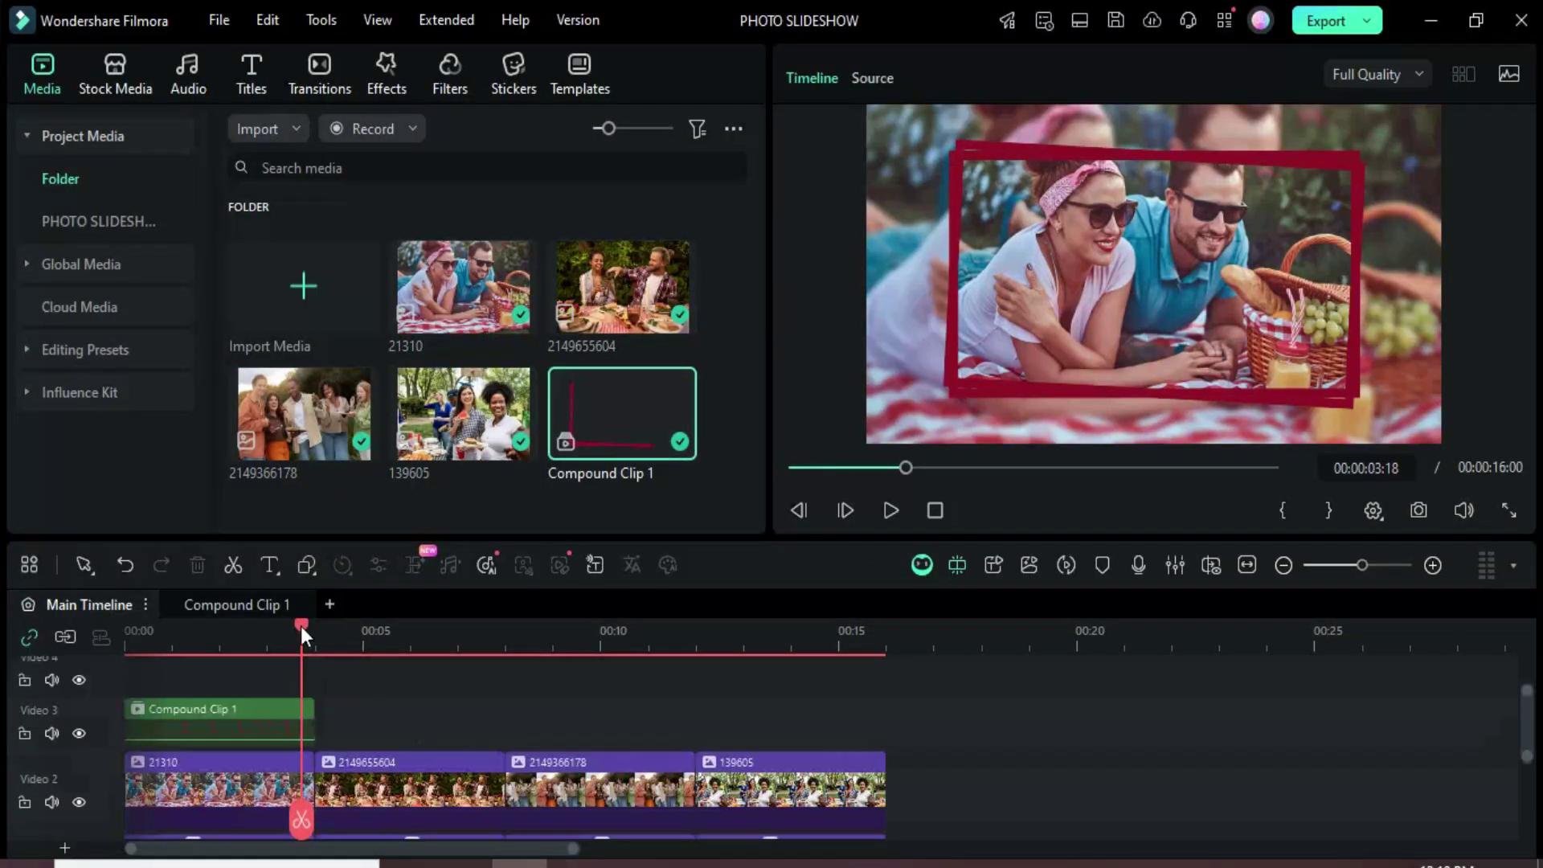
# Paste copies of Compound Clip 1 over the remaining photos, render, and preview playback
pyautogui.moveTo(300, 625); pyautogui.dragTo(316, 623)
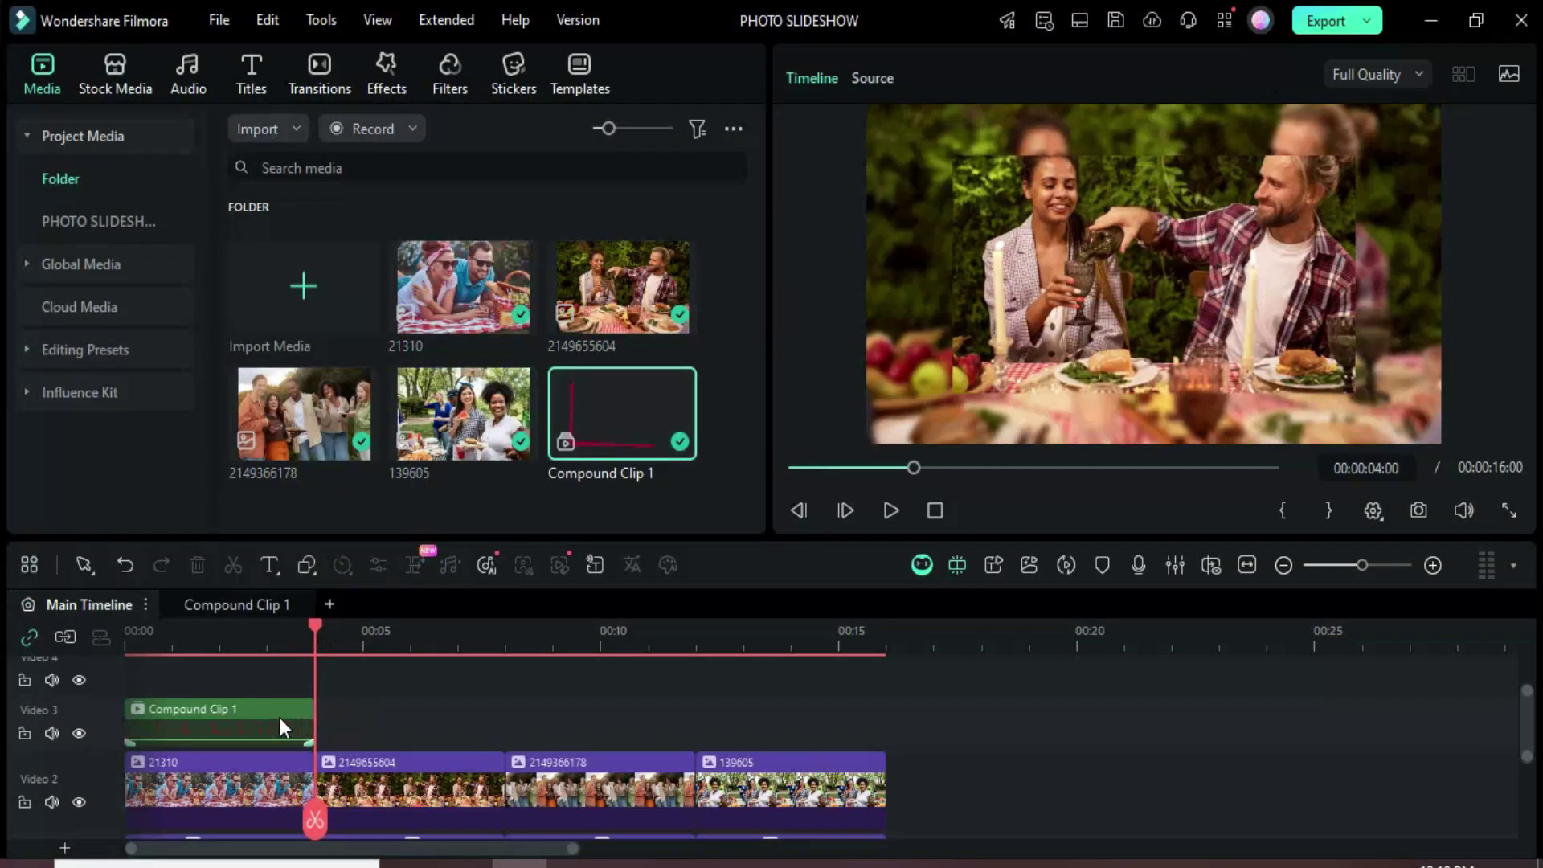
pyautogui.hotkey('ctrl', 'c')
pyautogui.hotkey('ctrl', 'v')
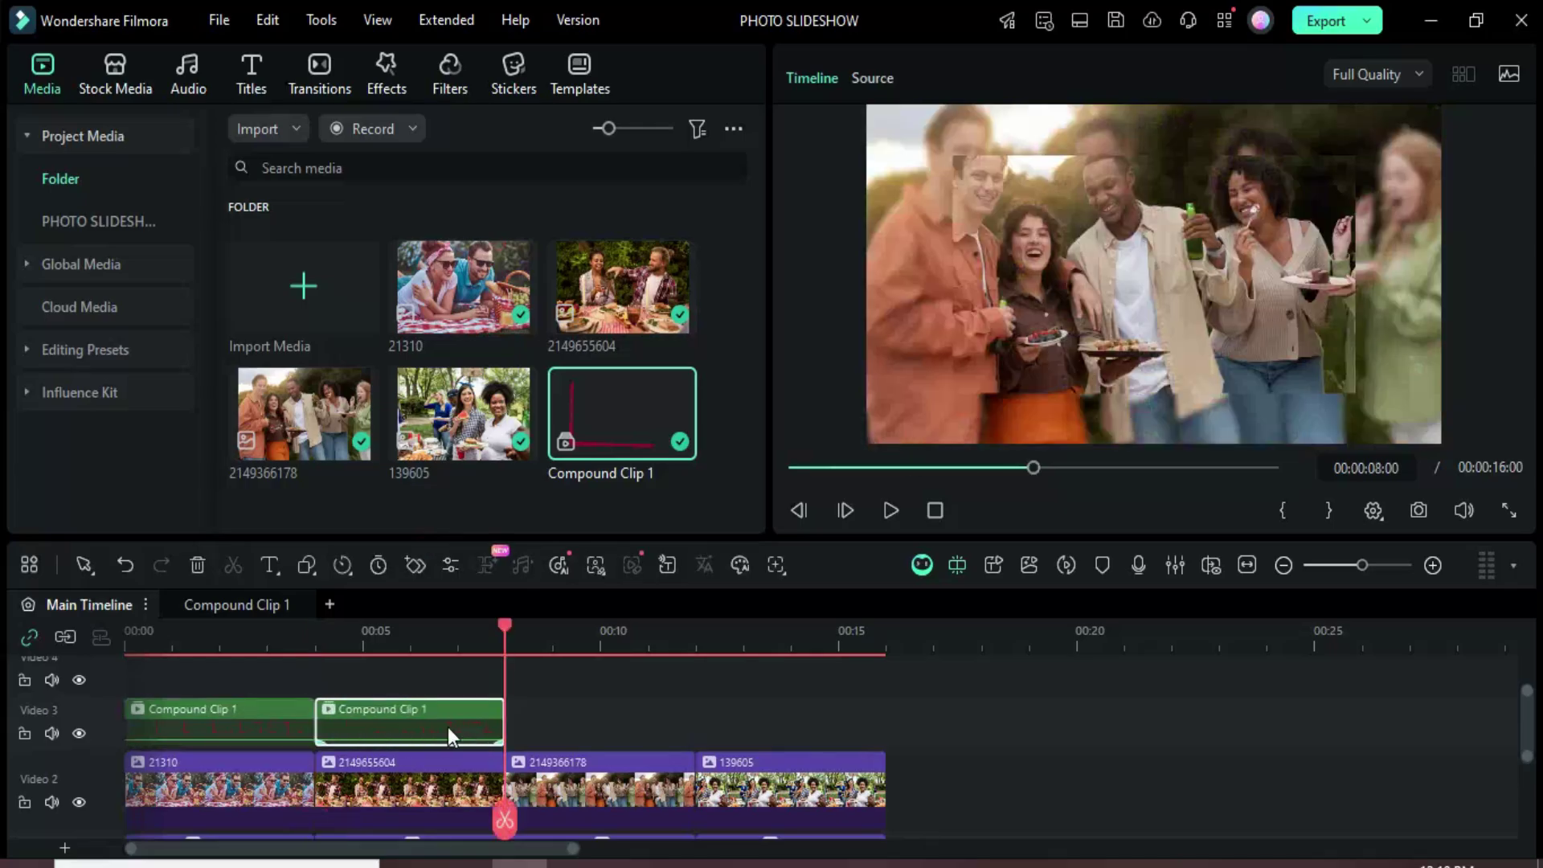
pyautogui.moveTo(542, 739); pyautogui.dragTo(642, 738)
pyautogui.hotkey('ctrl', 'v')
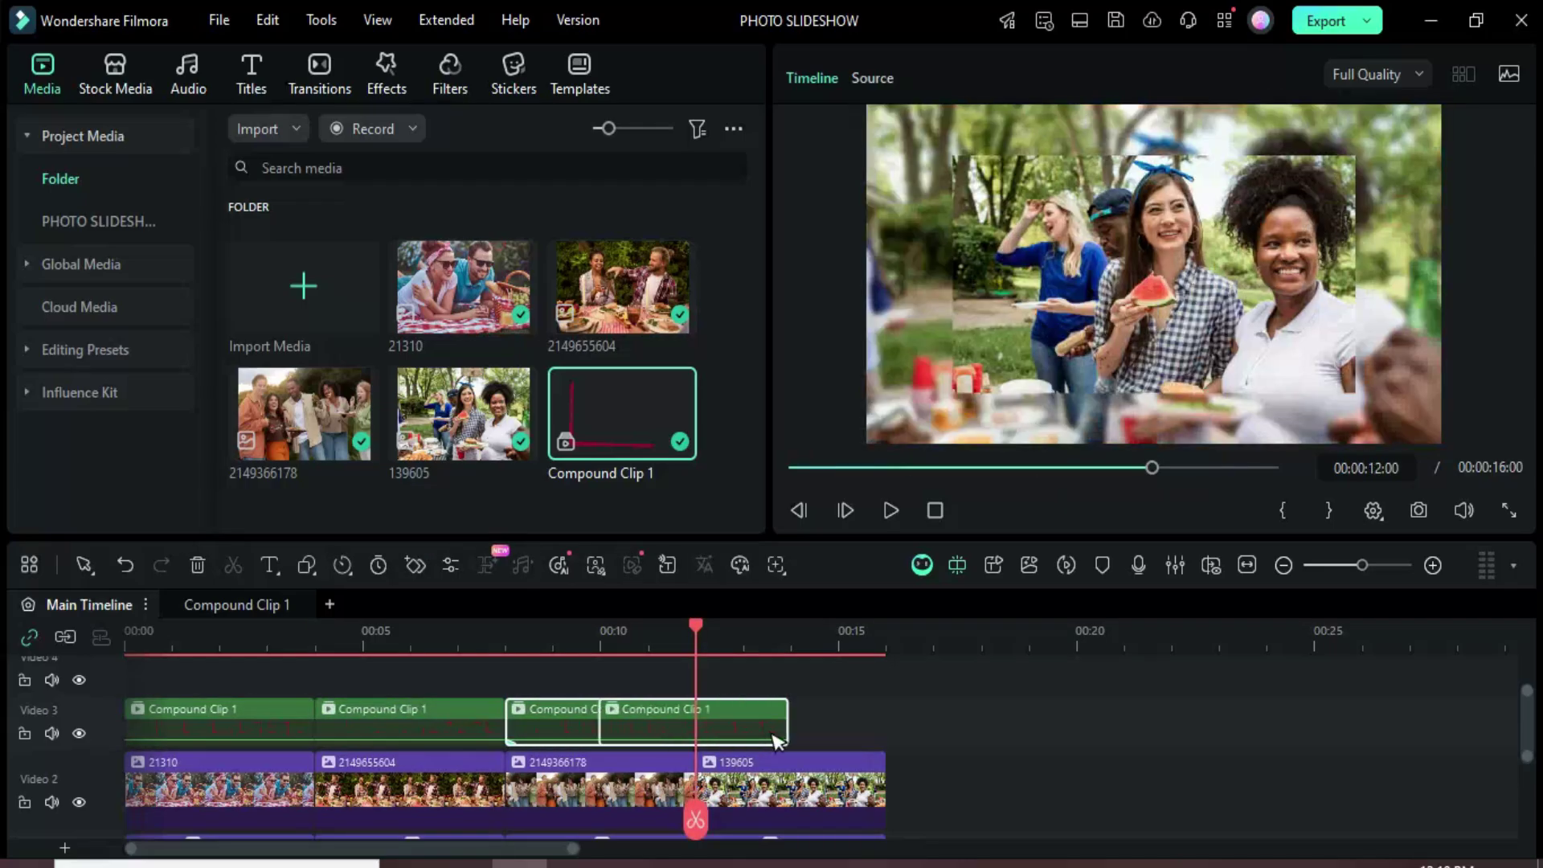
pyautogui.click(799, 469)
pyautogui.click(1067, 563)
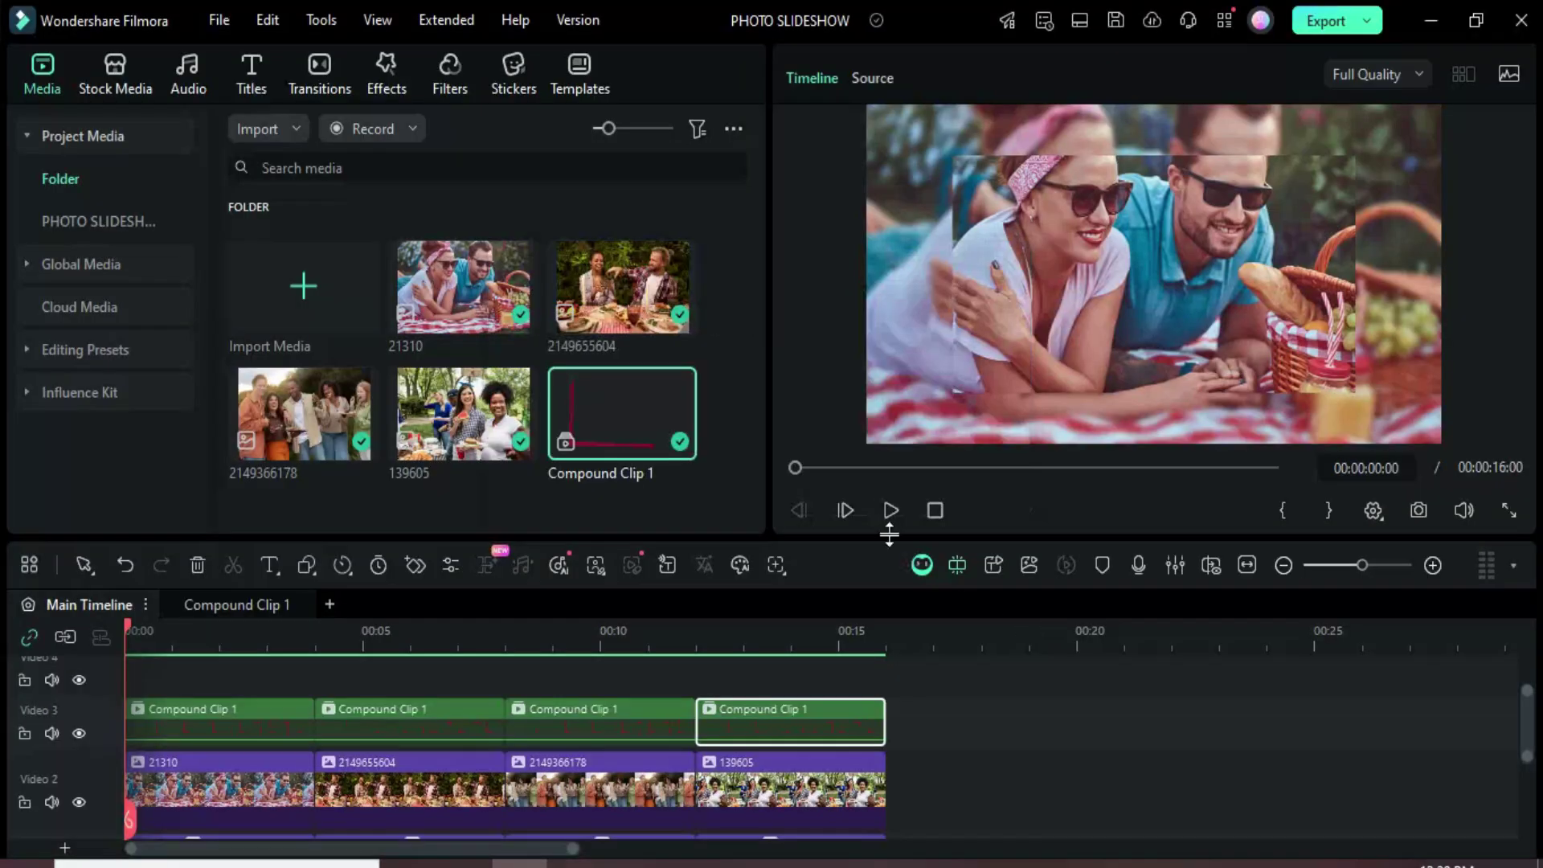
pyautogui.click(889, 510)
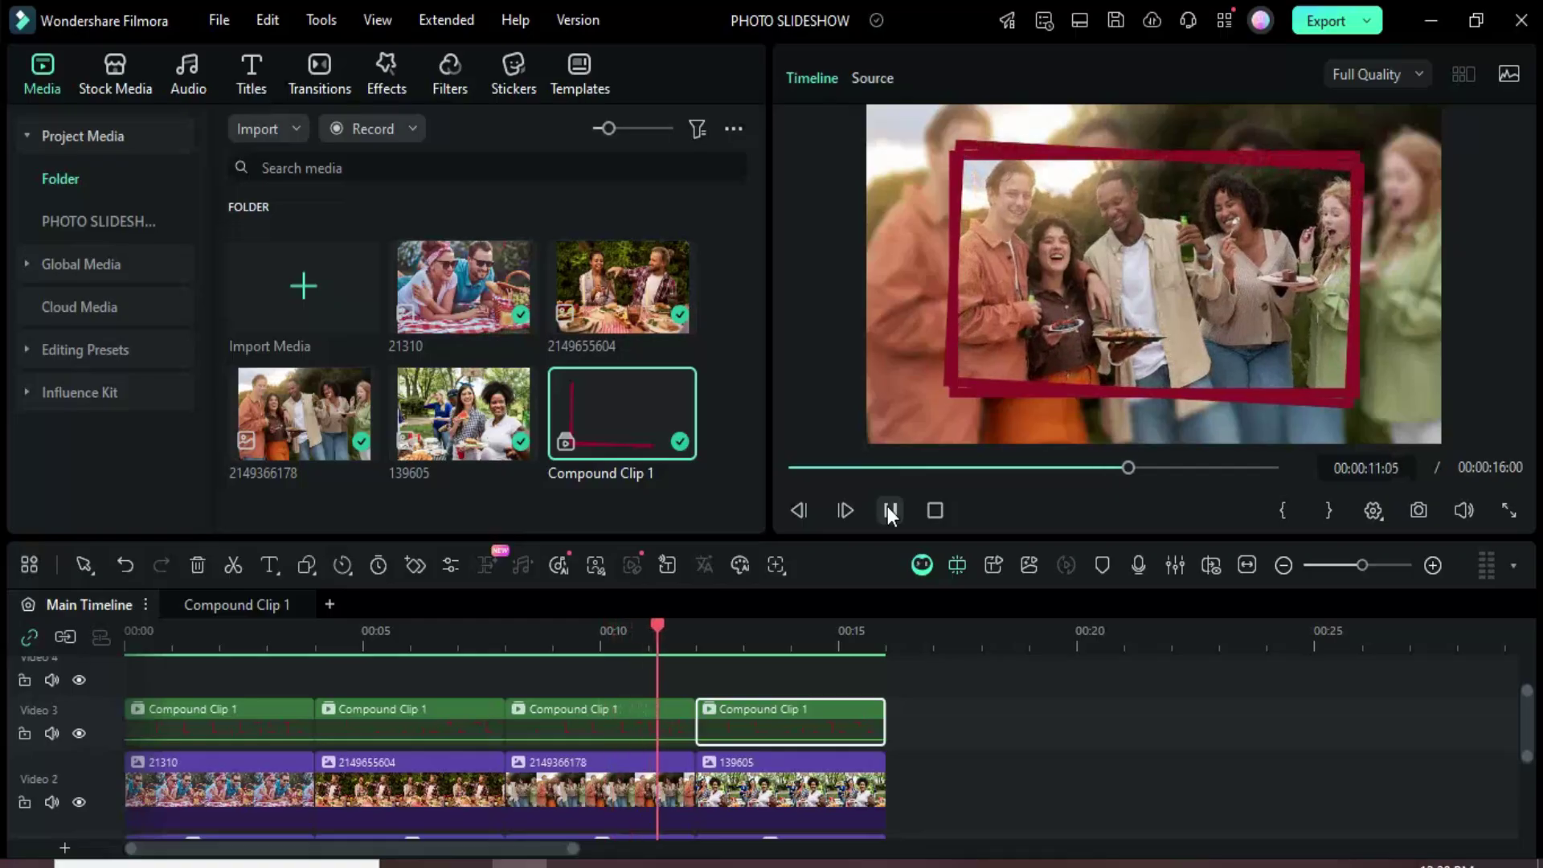
pyautogui.click(887, 510)
# Drop Dissolve transitions between each pair of the four background photos on Video 1
pyautogui.click(795, 467)
pyautogui.scroll(-2, 443, 732)
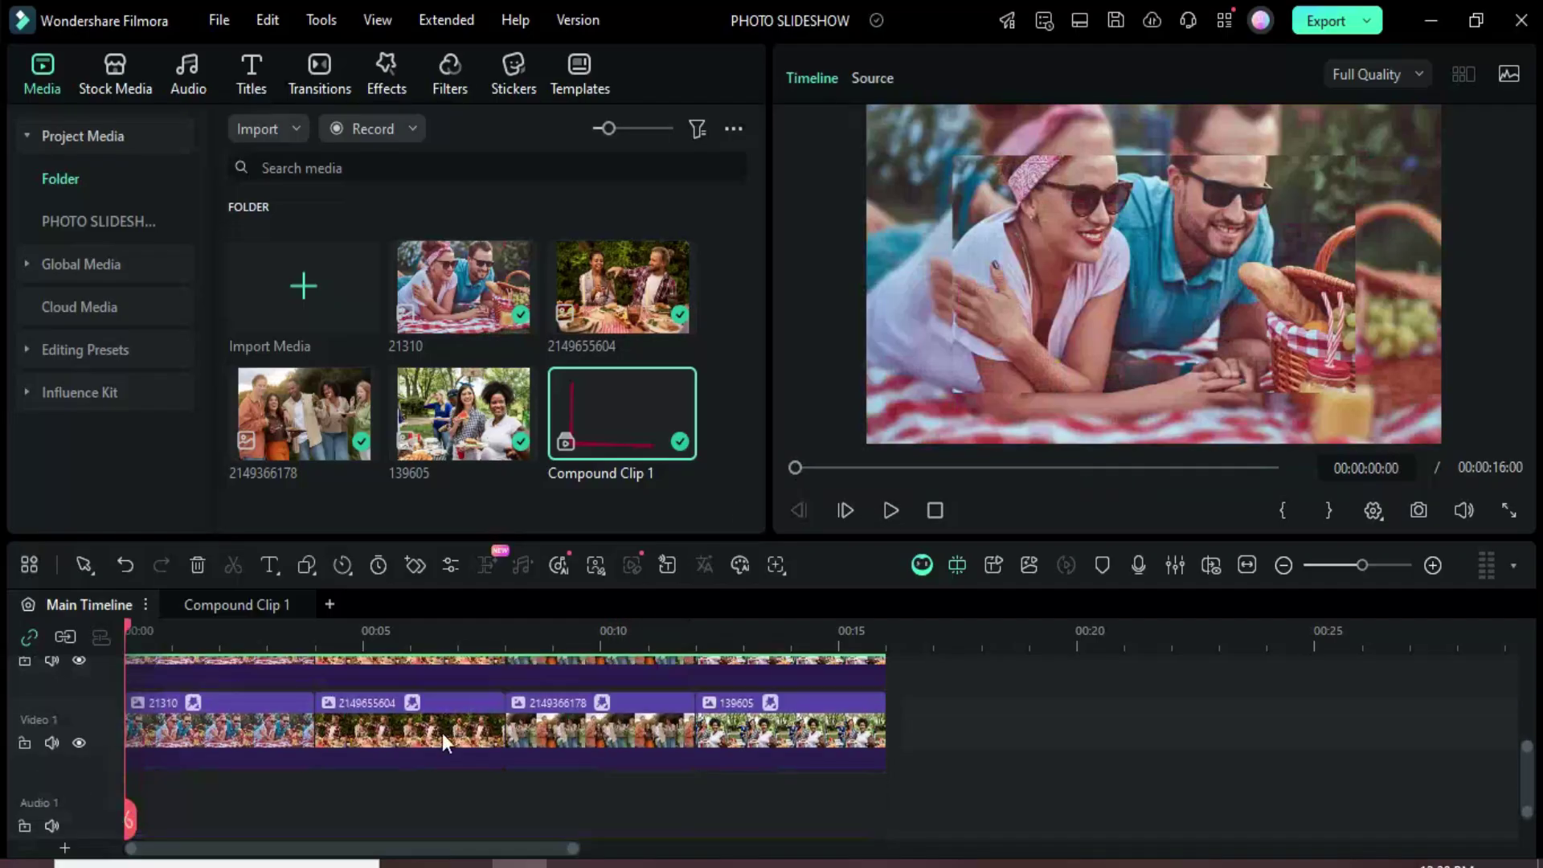
pyautogui.click(317, 95)
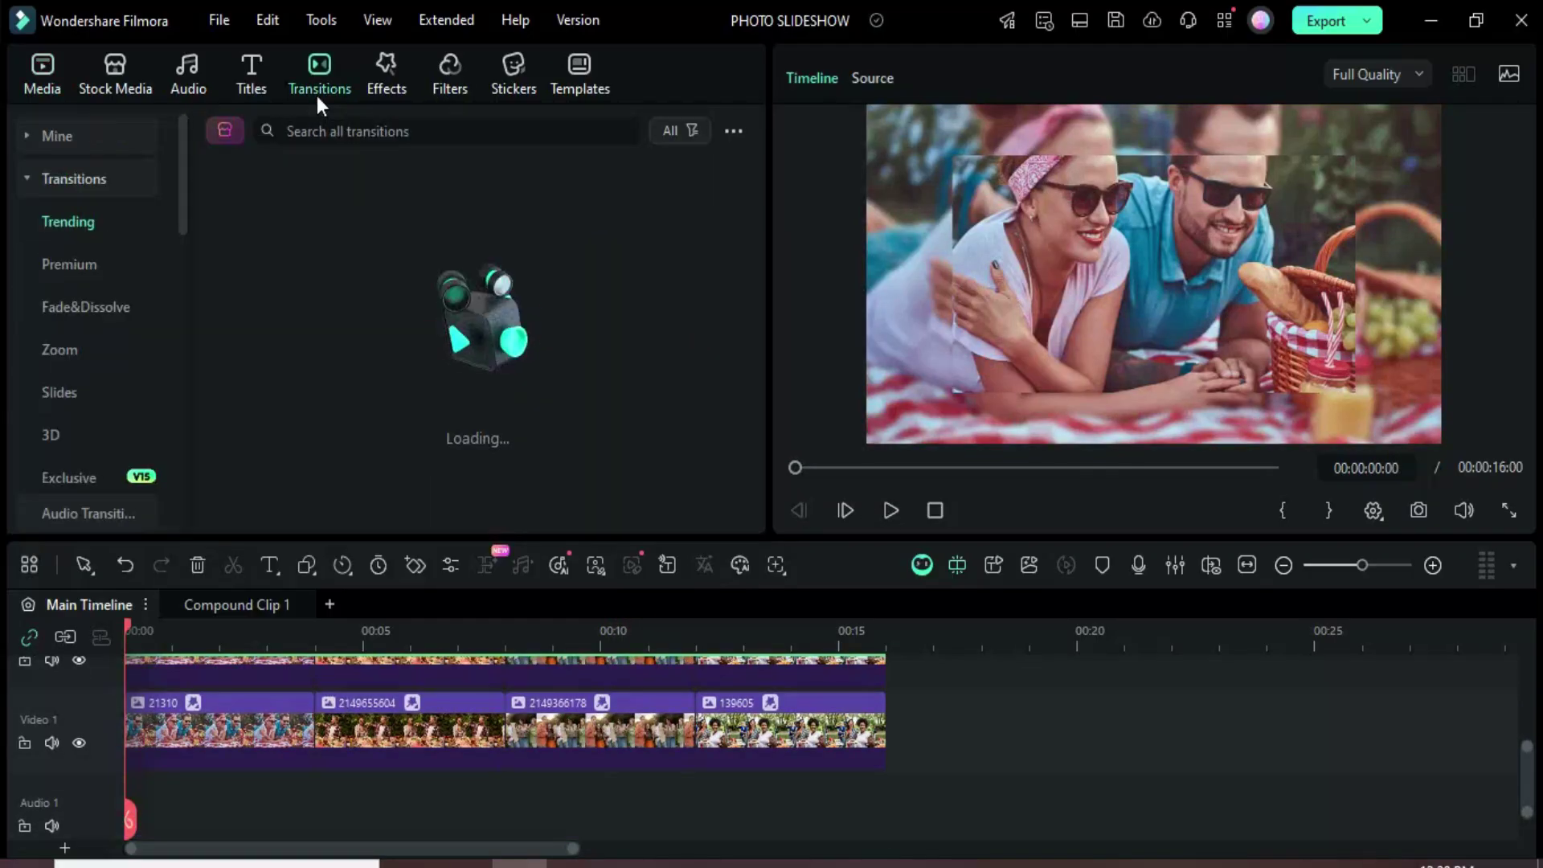
pyautogui.moveTo(260, 261); pyautogui.dragTo(314, 730)
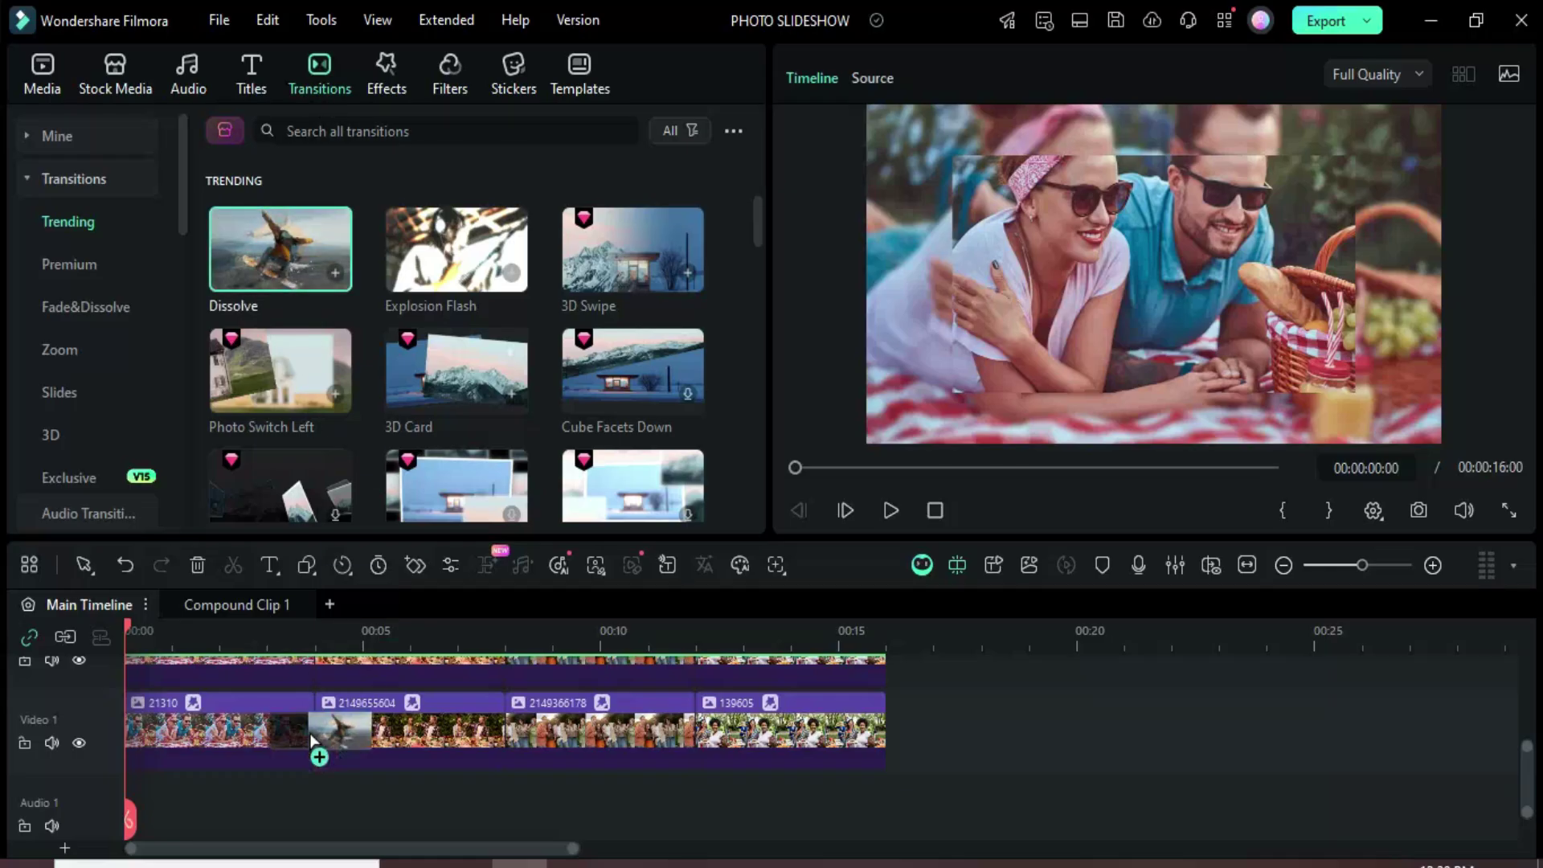
pyautogui.moveTo(280, 251); pyautogui.dragTo(492, 732)
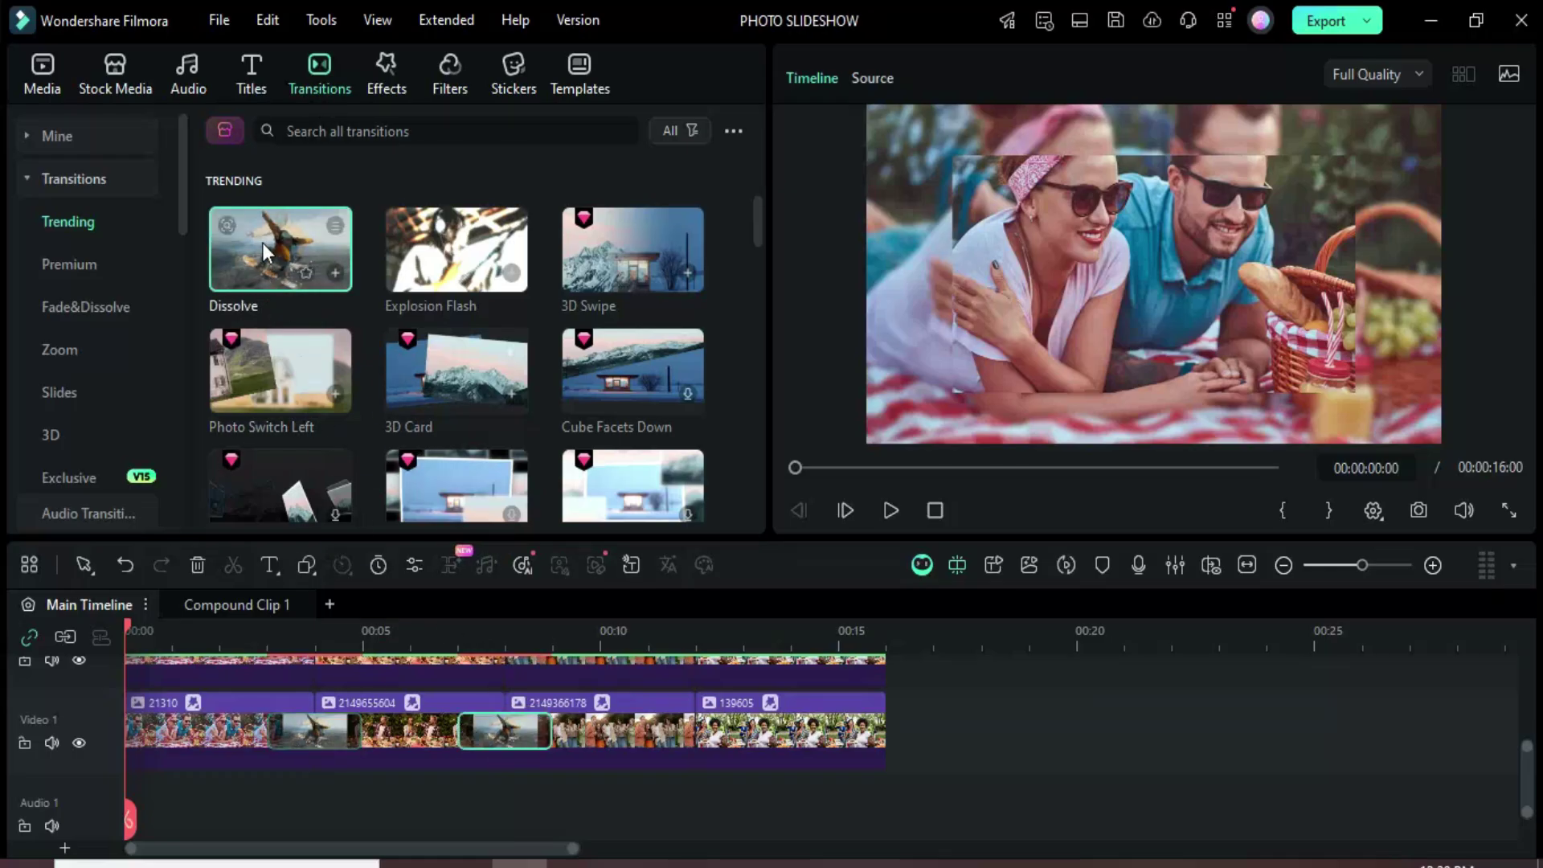
pyautogui.moveTo(265, 252); pyautogui.dragTo(676, 720)
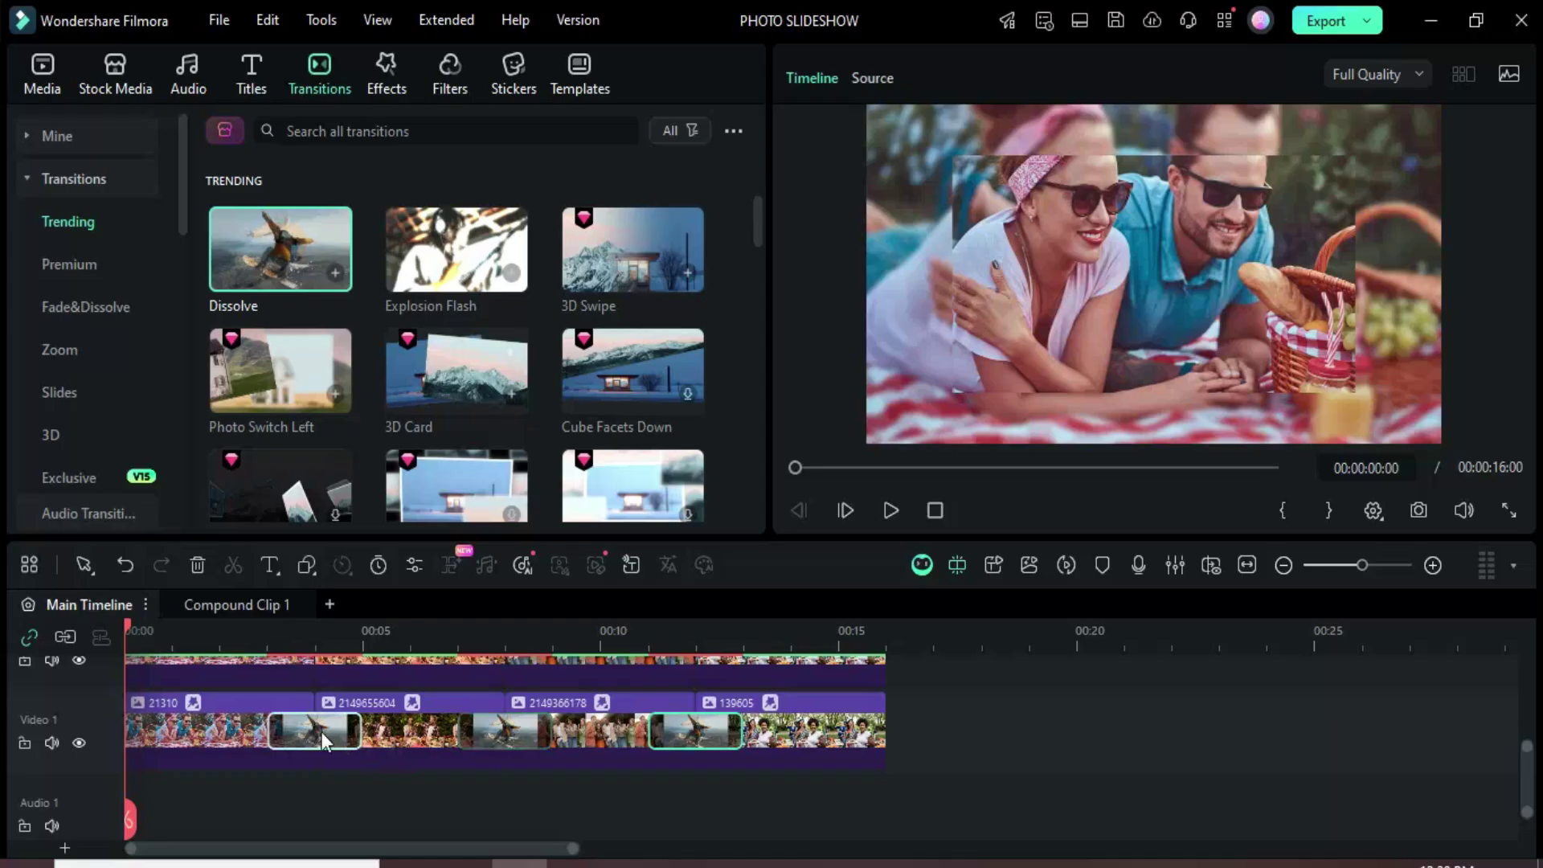
# Apply the 1-second Dissolve transition to all background clips and confirm
pyautogui.doubleClick(320, 732)
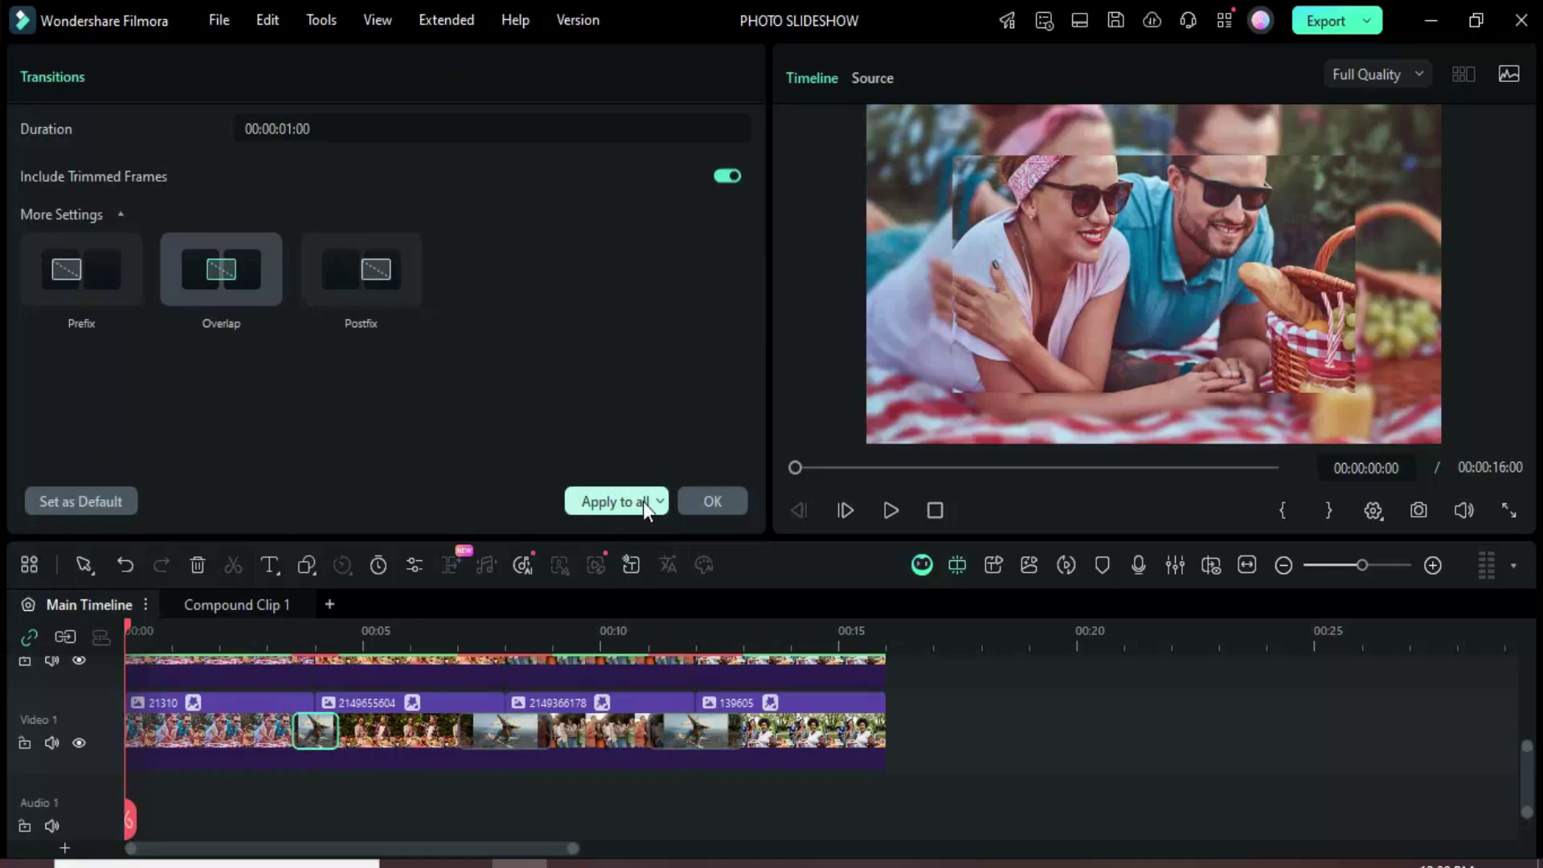
pyautogui.click(607, 500)
pyautogui.scroll(2, 477, 760)
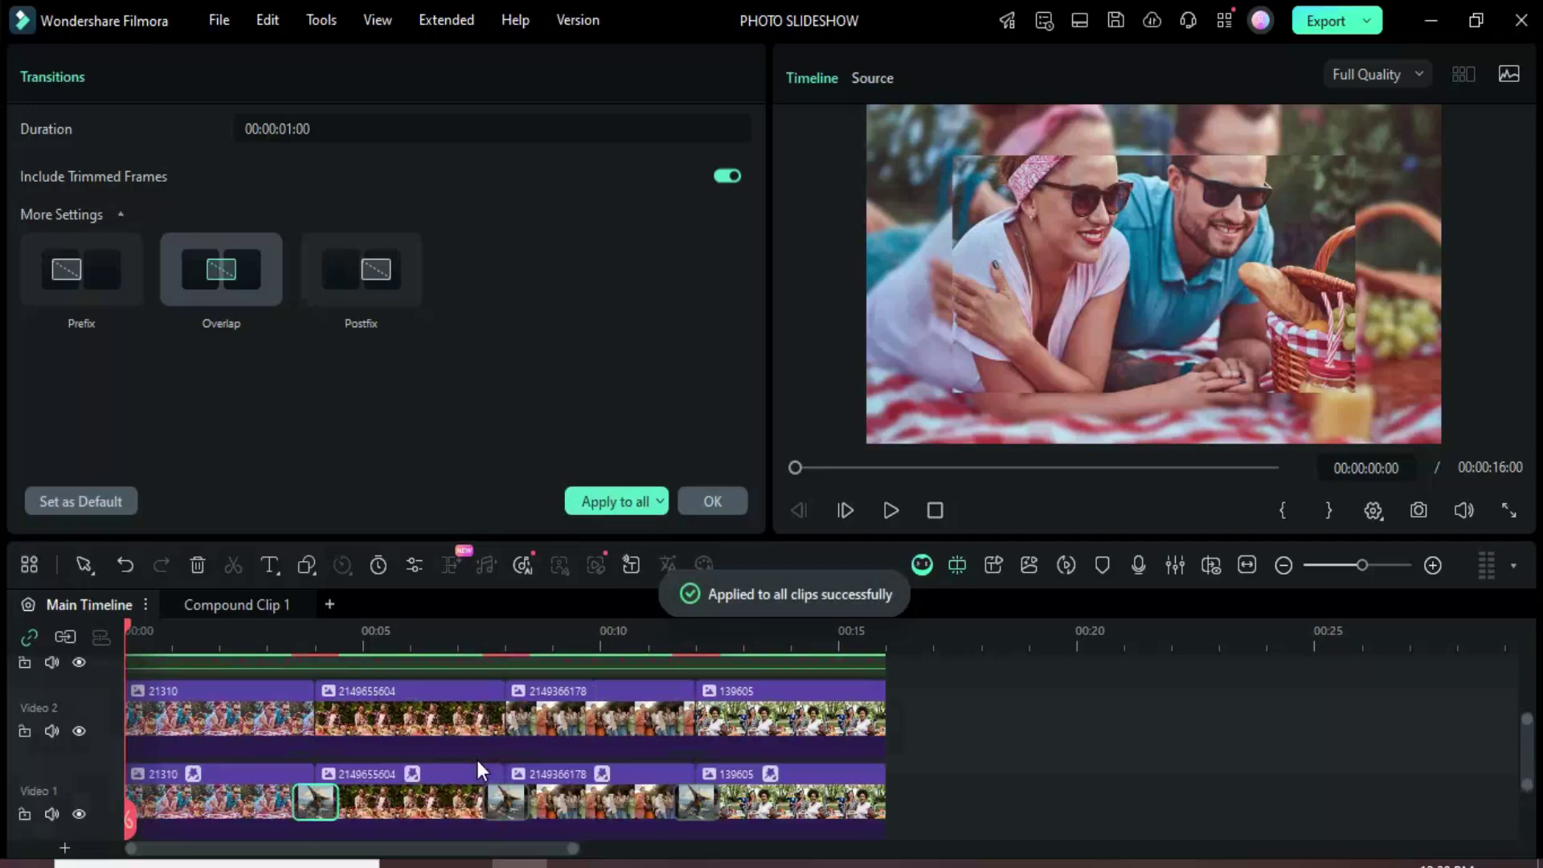
pyautogui.click(259, 726)
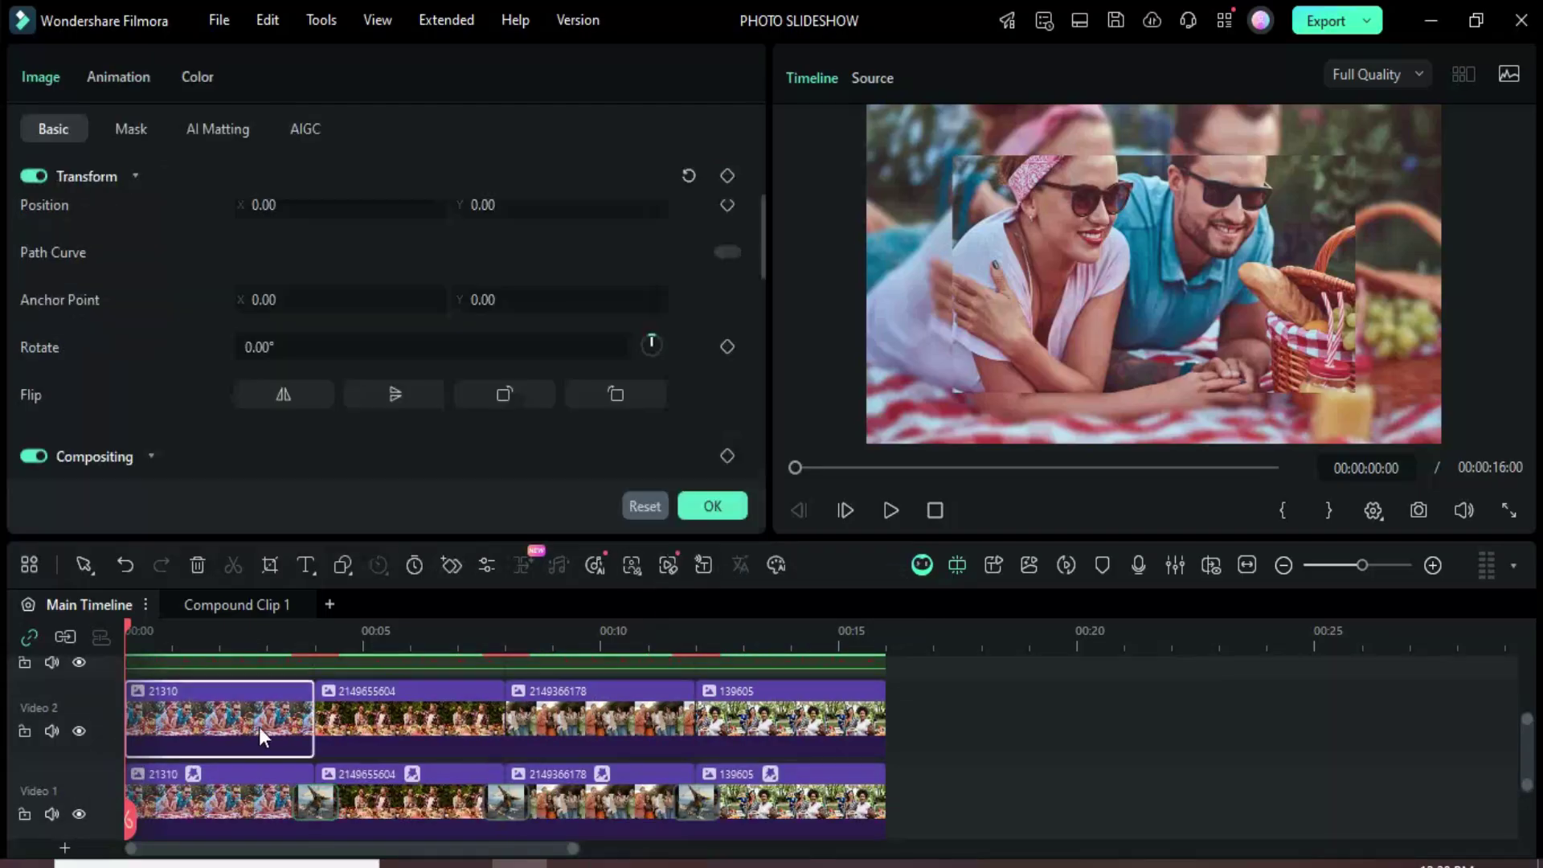
pyautogui.click(706, 510)
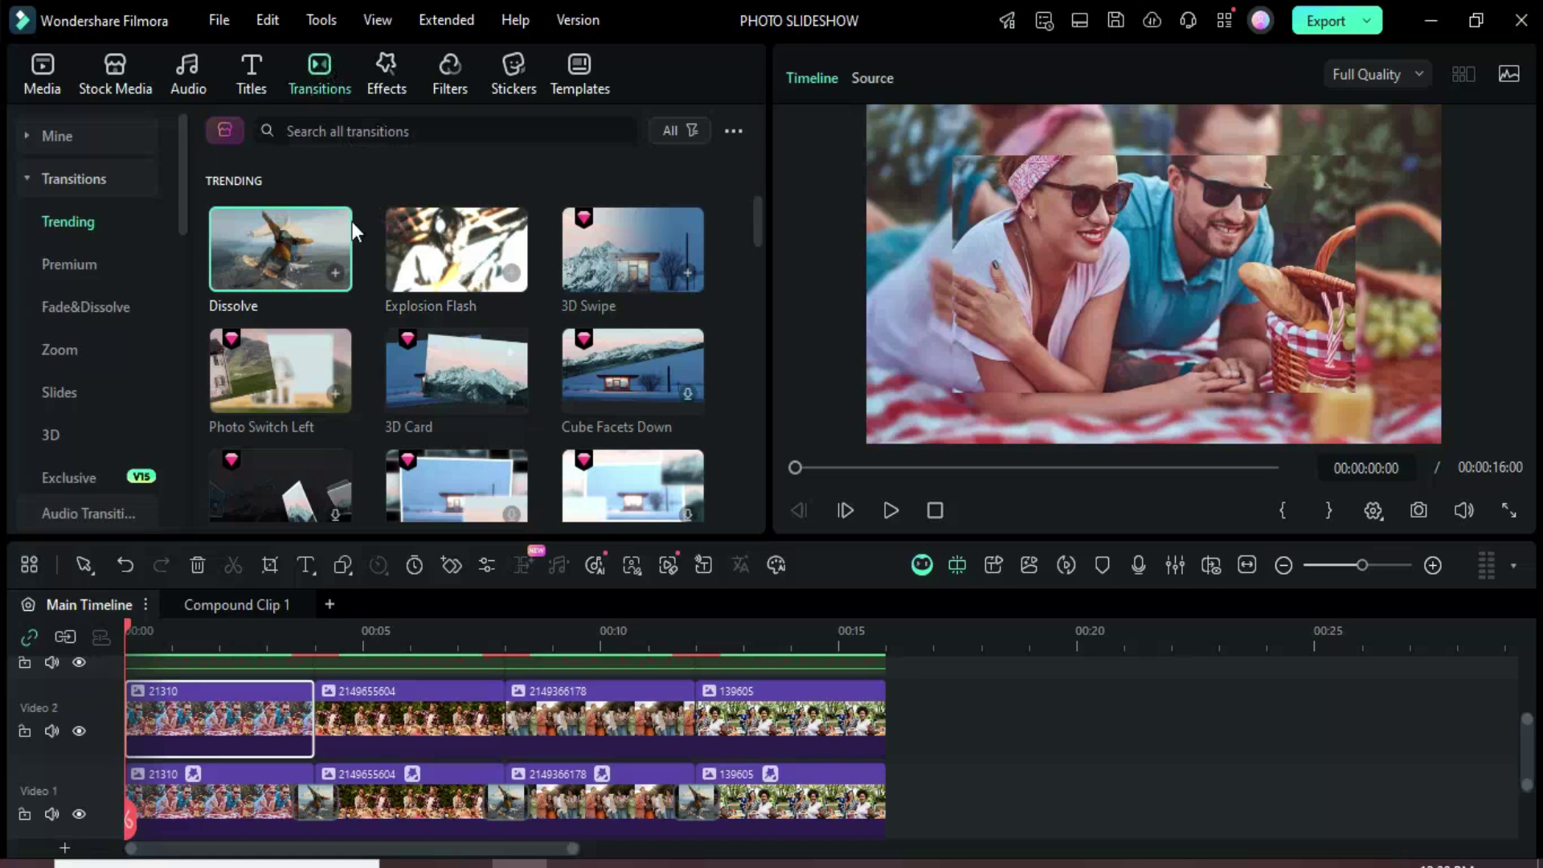
# Link the Video 2 framed photos with 1-second Photo Switch Left transitions
pyautogui.doubleClick(267, 384)
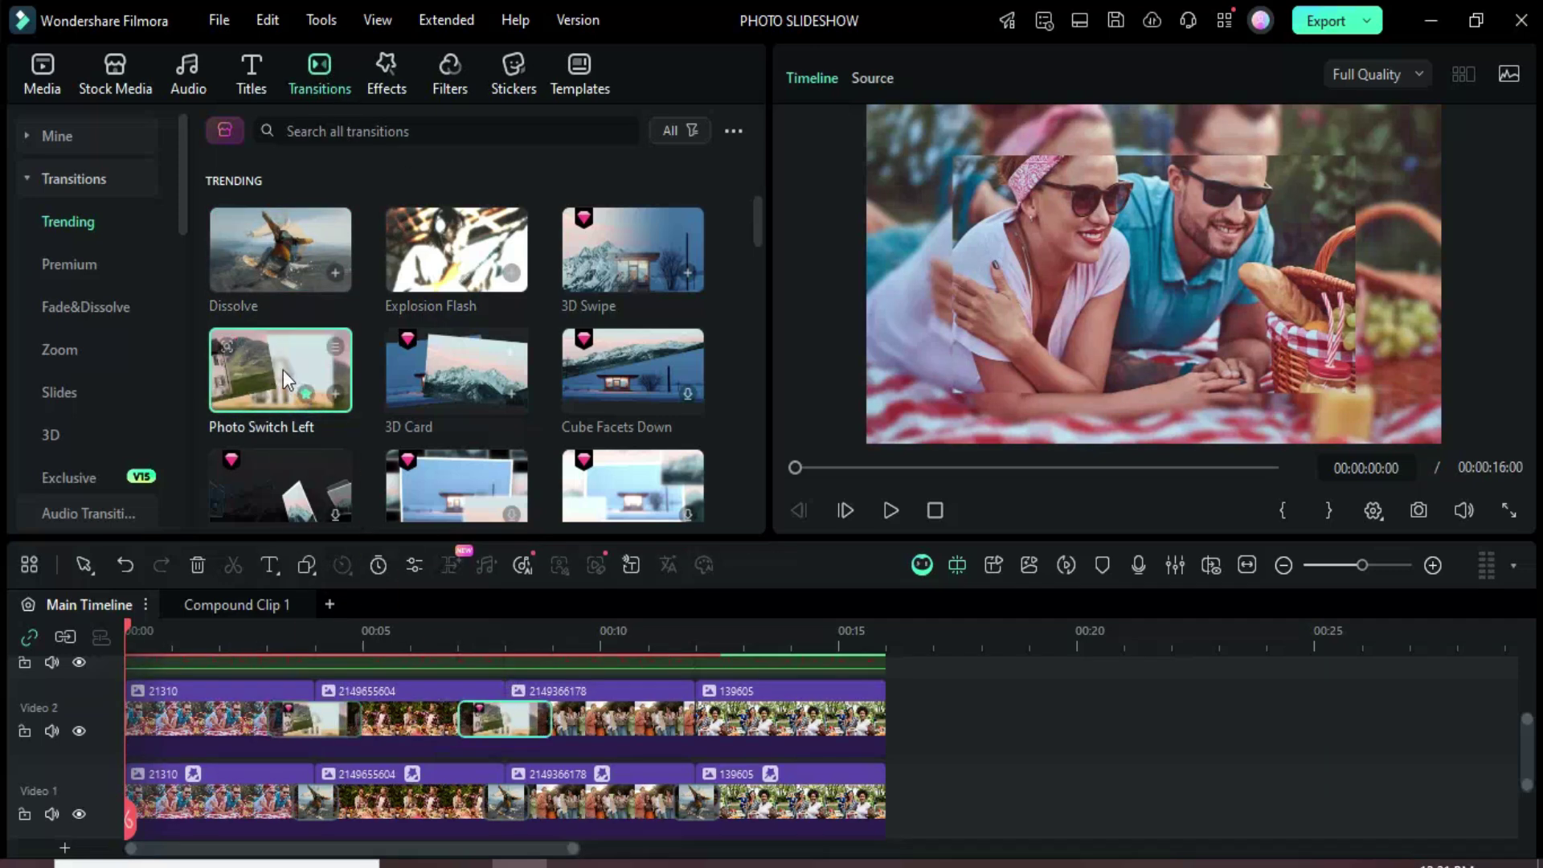
pyautogui.moveTo(286, 382); pyautogui.dragTo(645, 741)
pyautogui.click(327, 748)
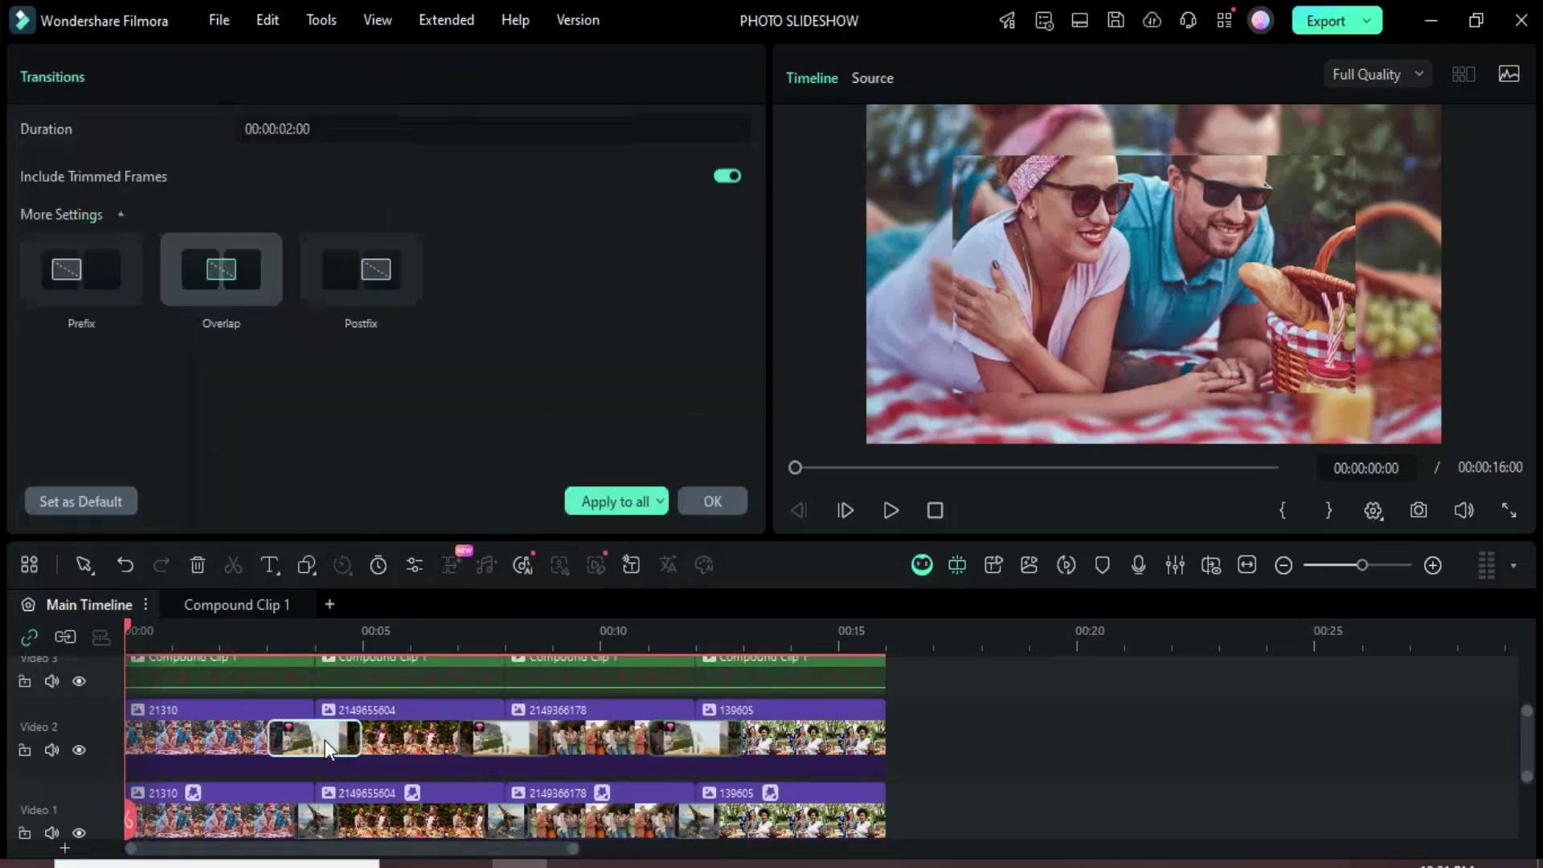
pyautogui.click(498, 752)
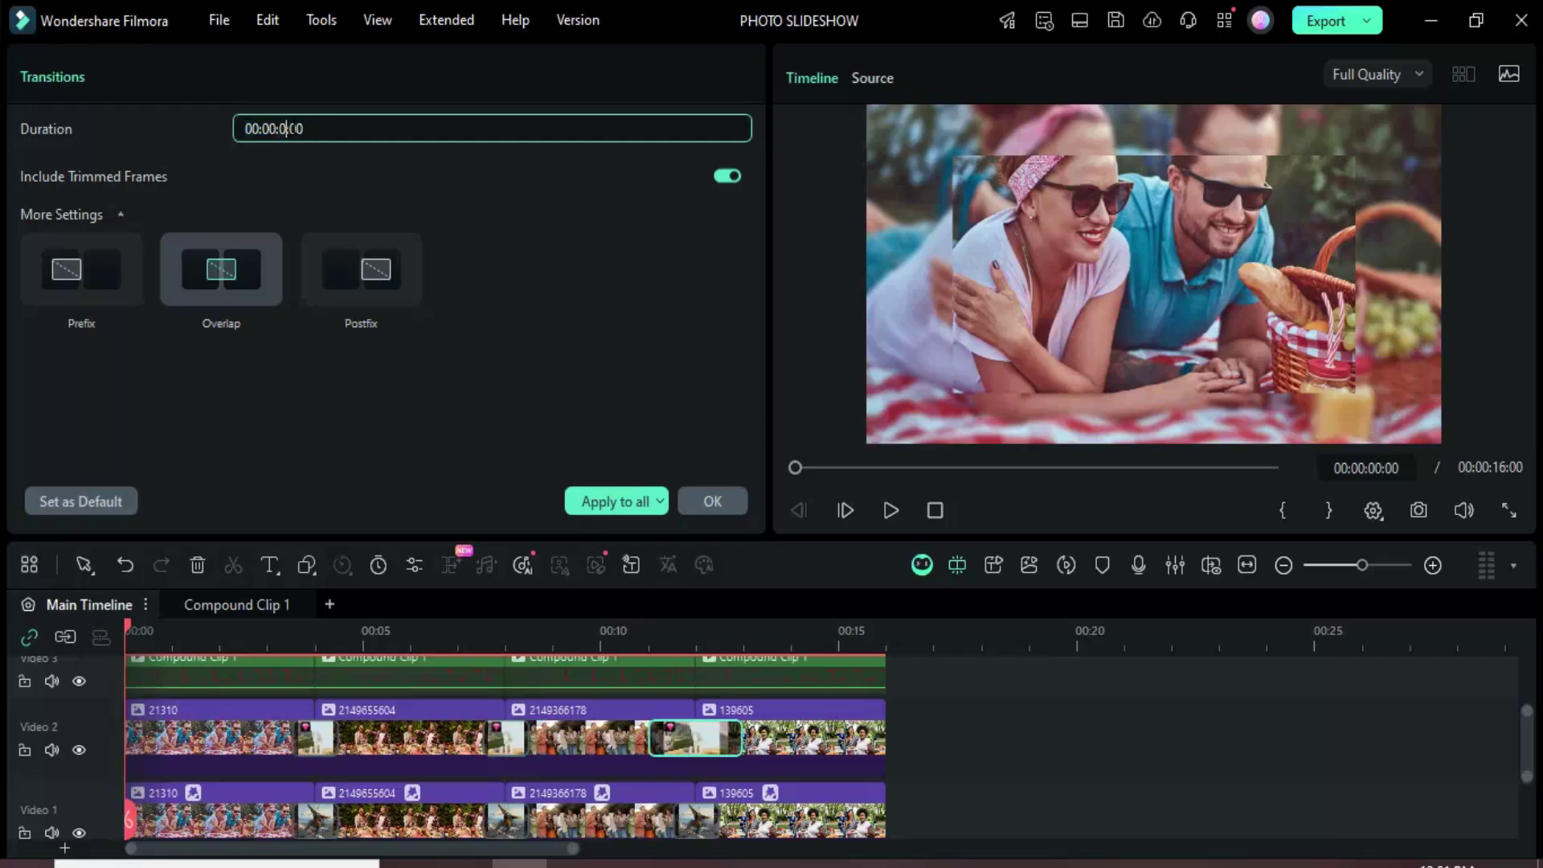
pyautogui.scroll(2, 584, 704)
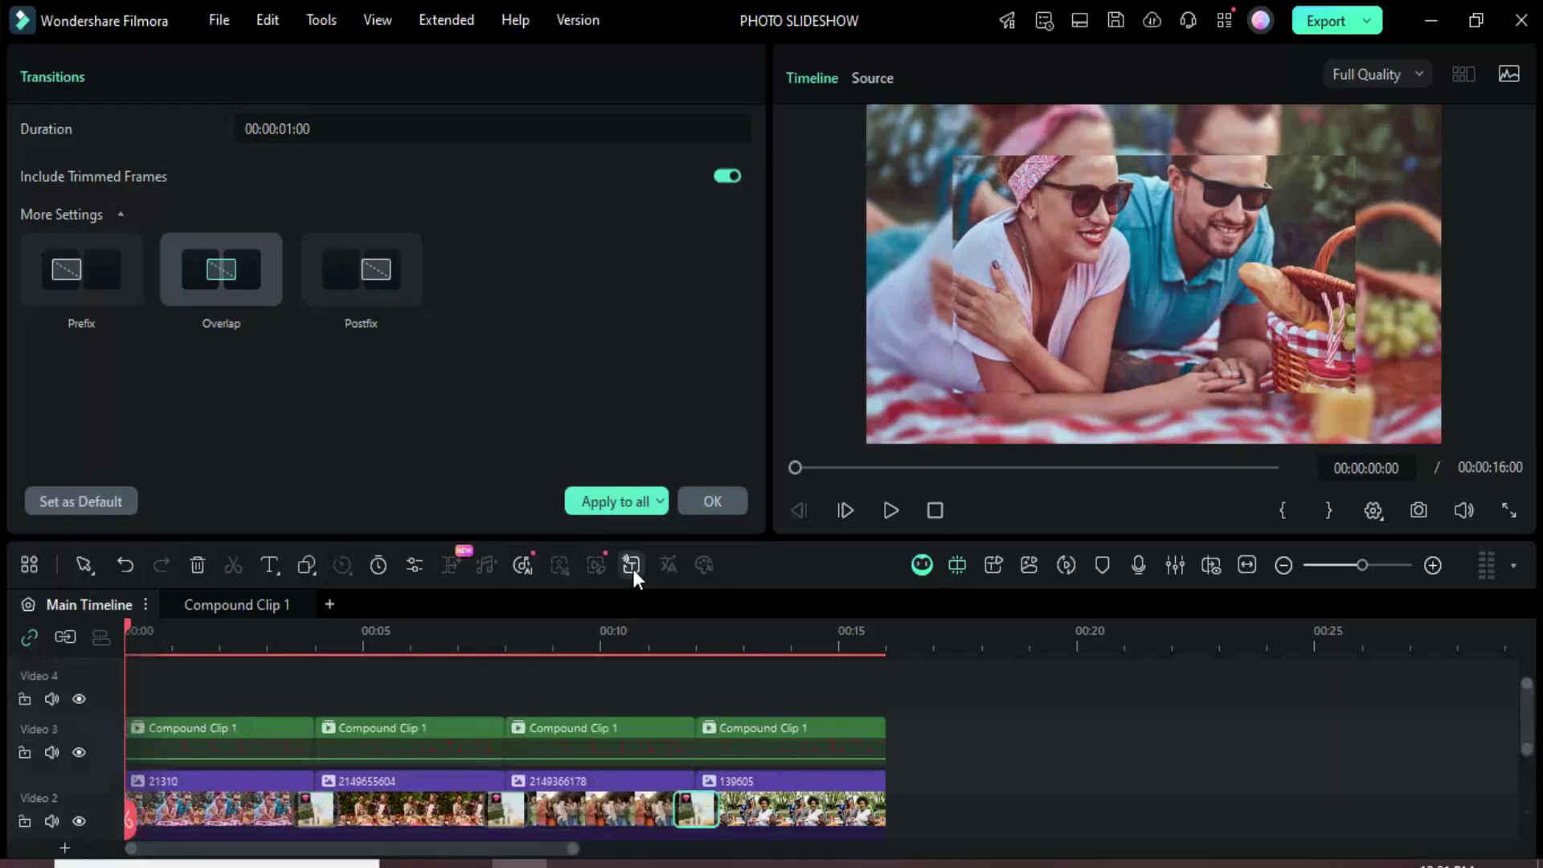
pyautogui.click(696, 501)
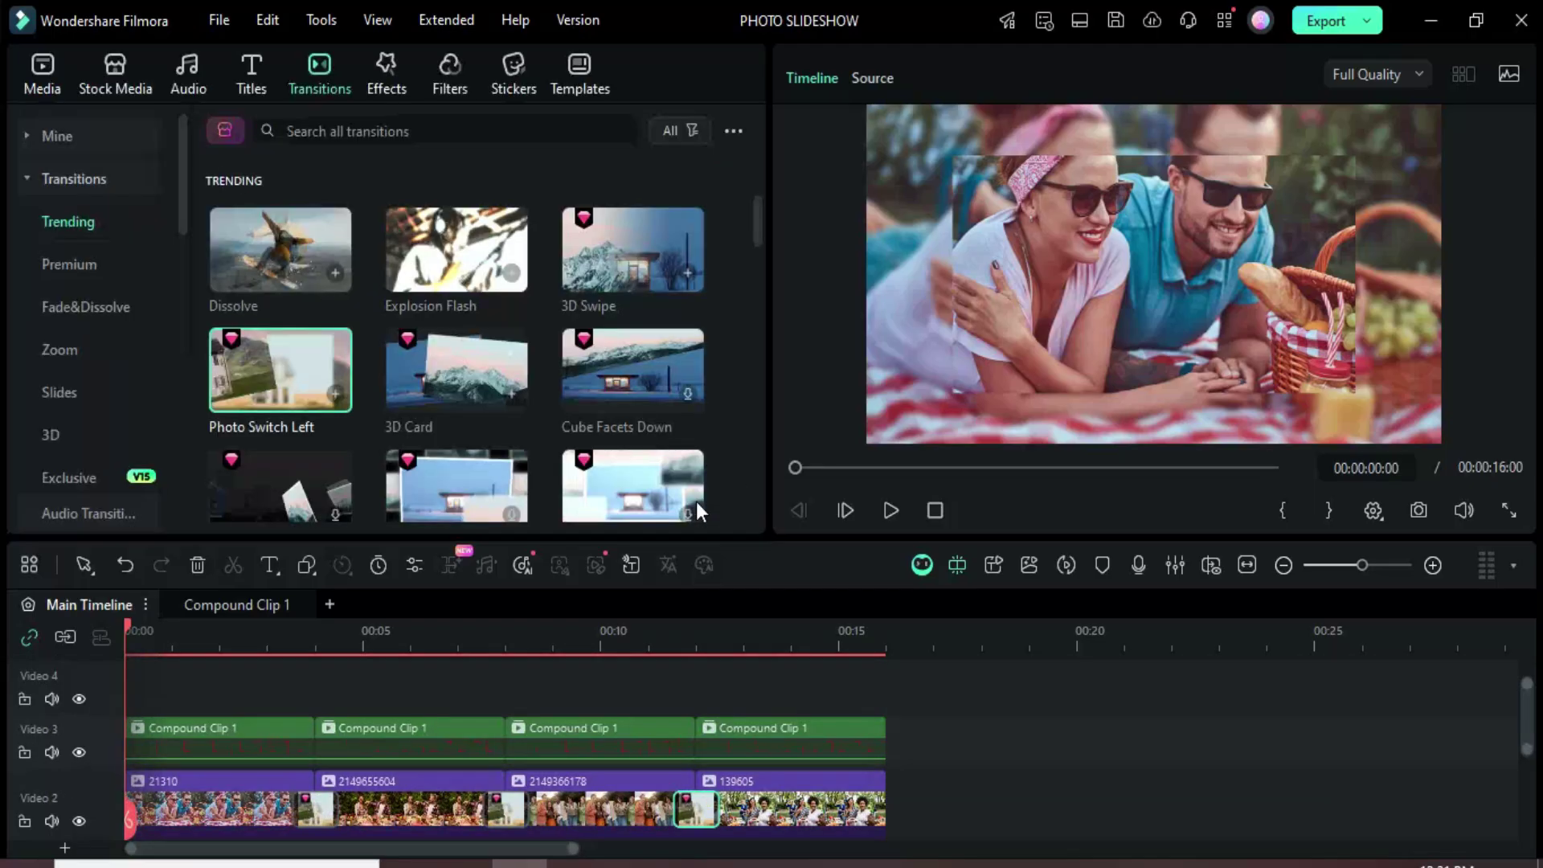
# Place the Apfel effect on Video 4, stretched to 00:16, at 40% opacity
pyautogui.click(384, 78)
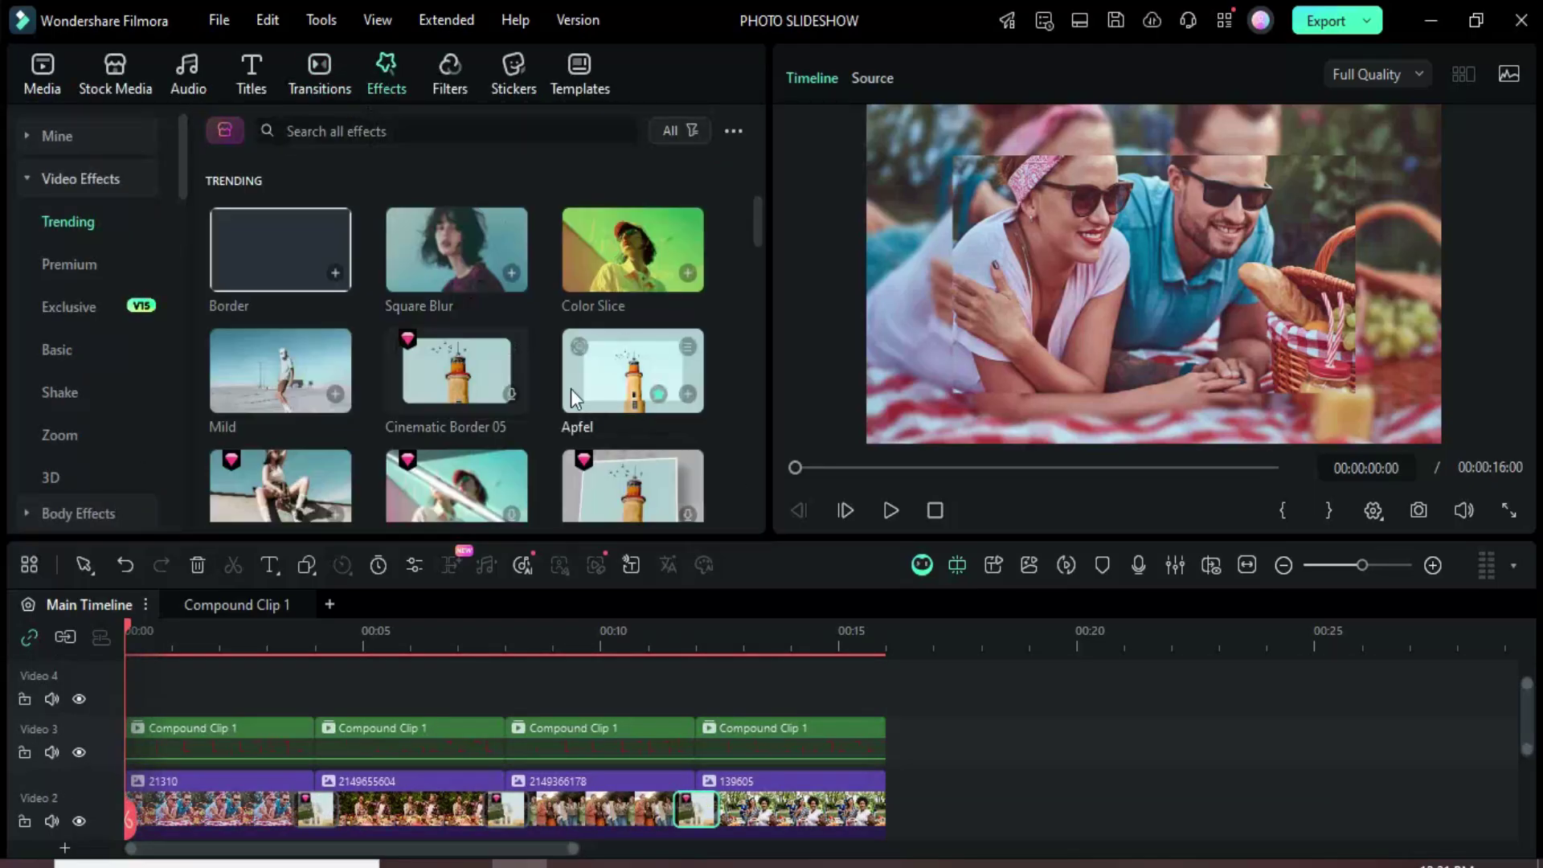
pyautogui.click(616, 375)
pyautogui.moveTo(610, 384); pyautogui.dragTo(154, 732)
pyautogui.moveTo(358, 732); pyautogui.dragTo(885, 732)
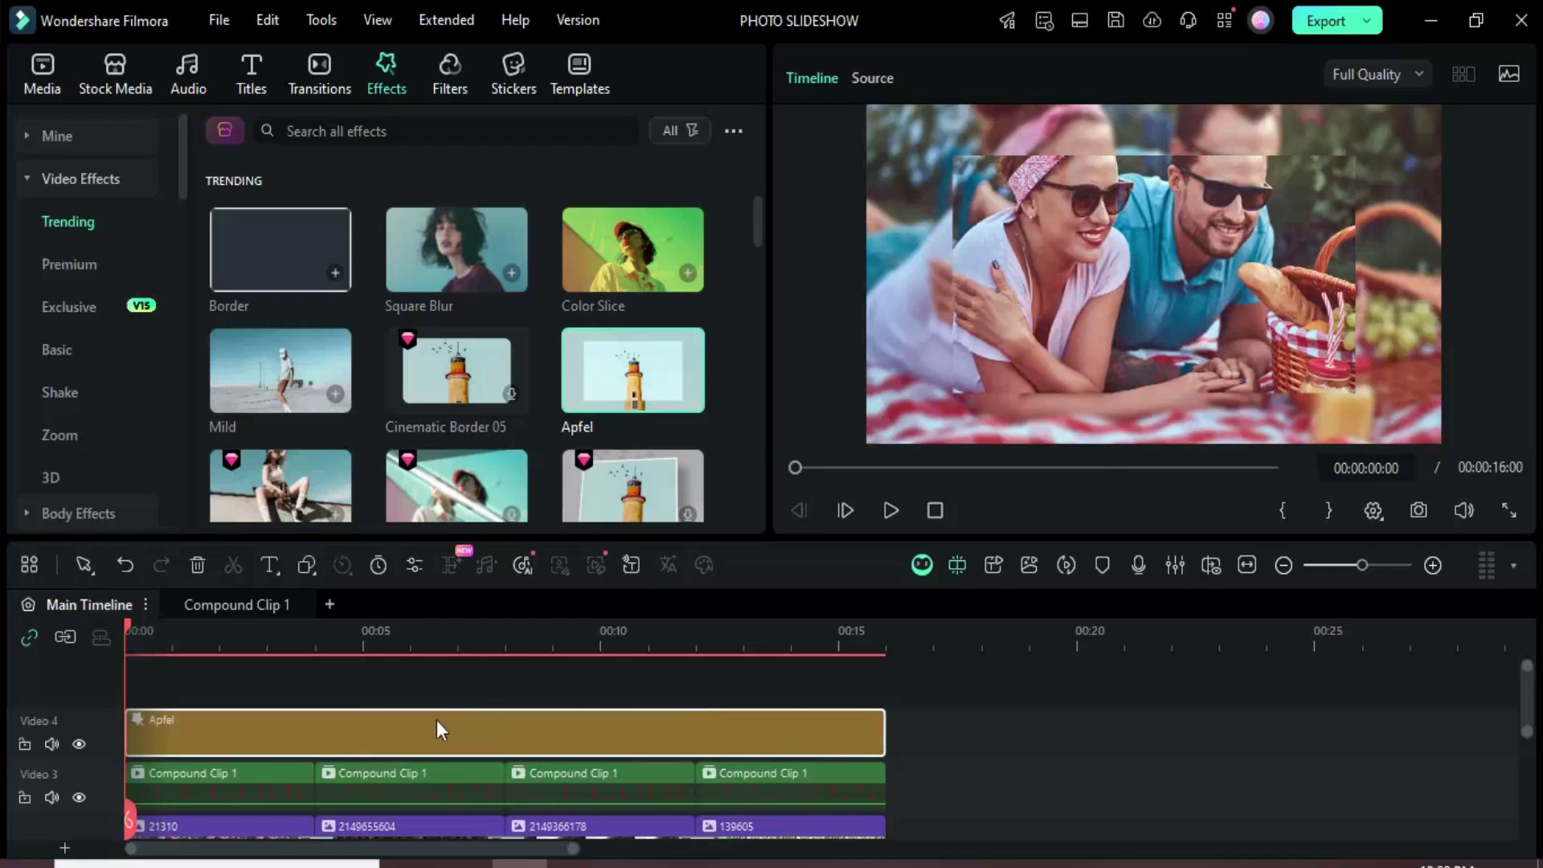
pyautogui.doubleClick(437, 730)
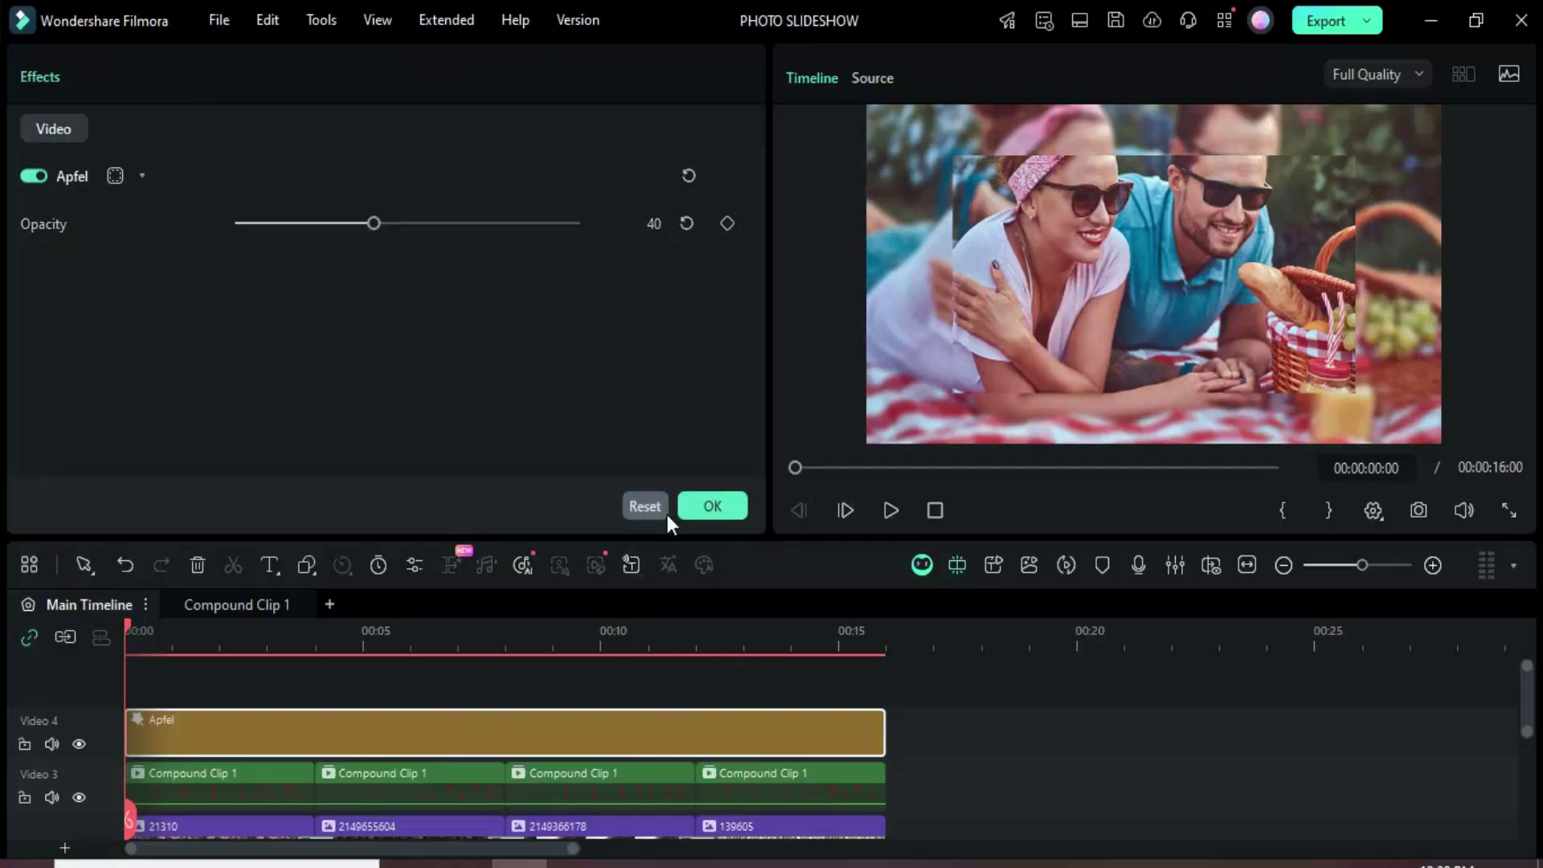
pyautogui.click(710, 505)
# Render the timeline preview and play the slideshow from the start
pyautogui.click(46, 79)
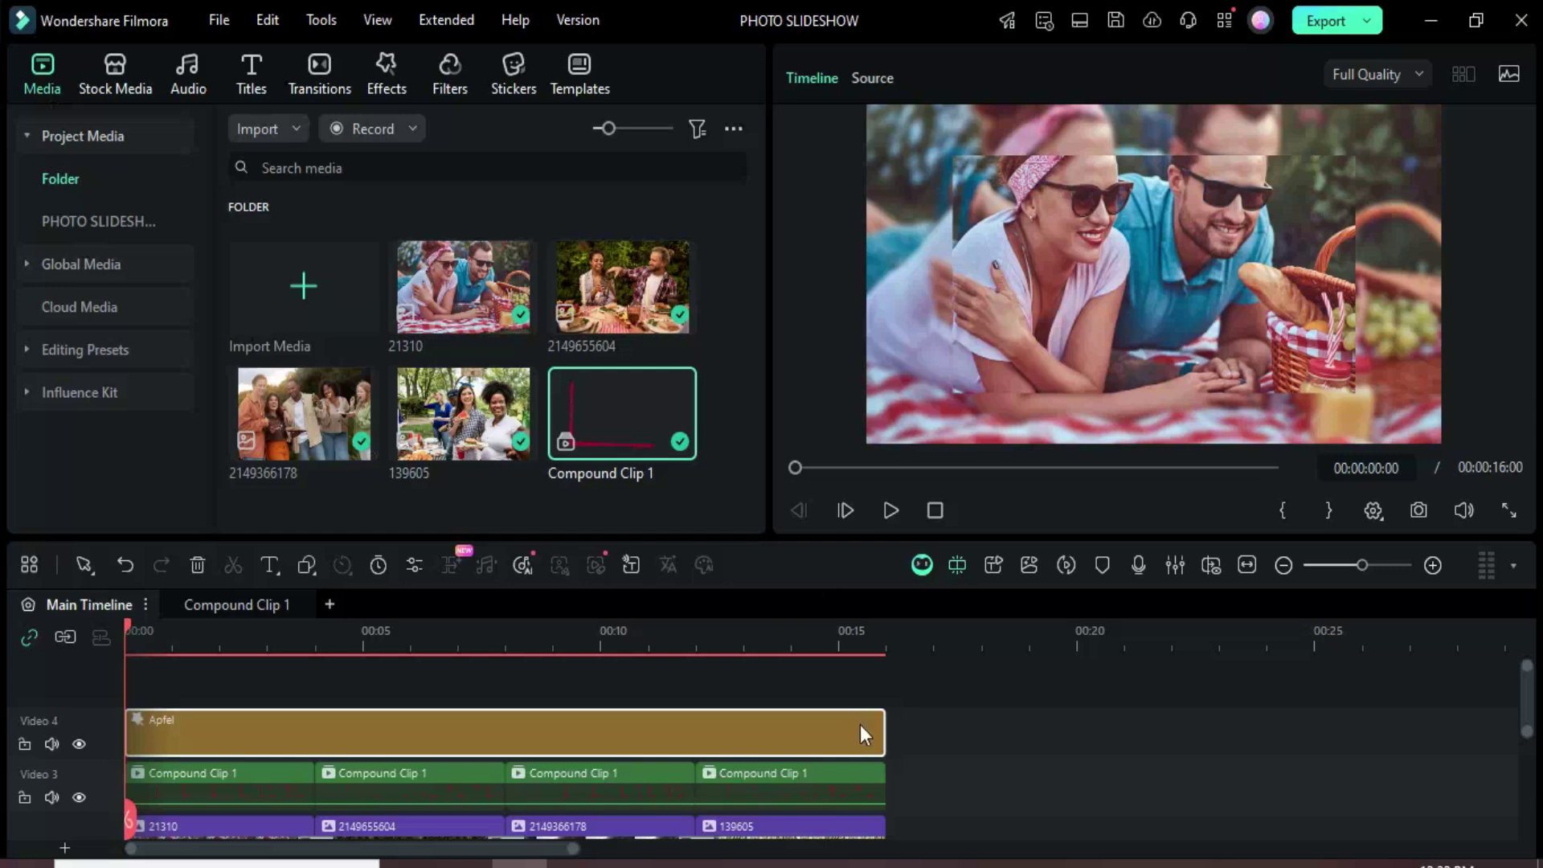
pyautogui.scroll(-5, 820, 772)
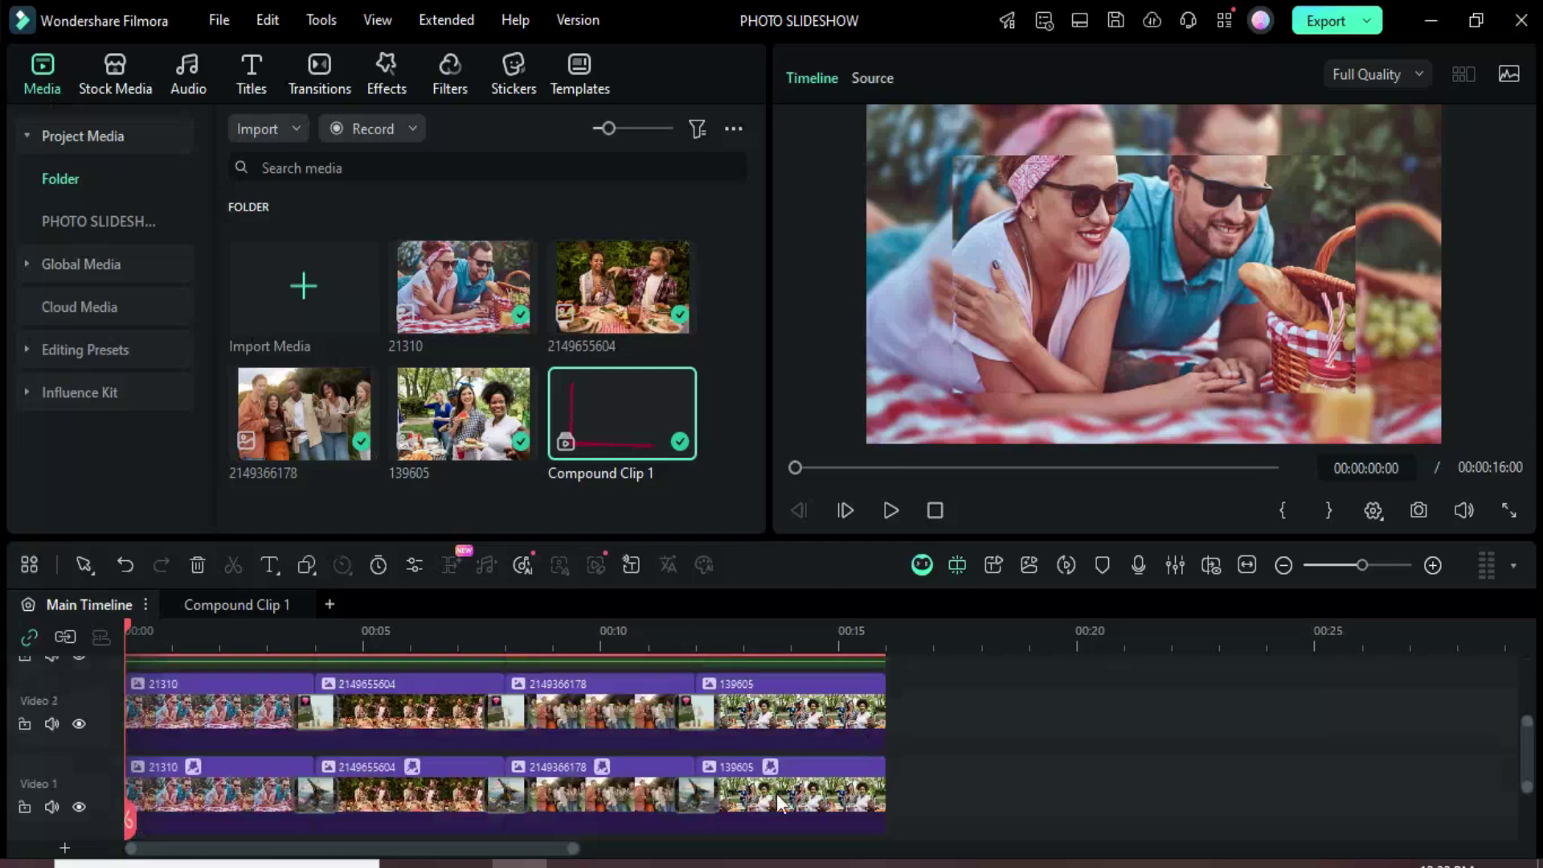
pyautogui.click(1067, 564)
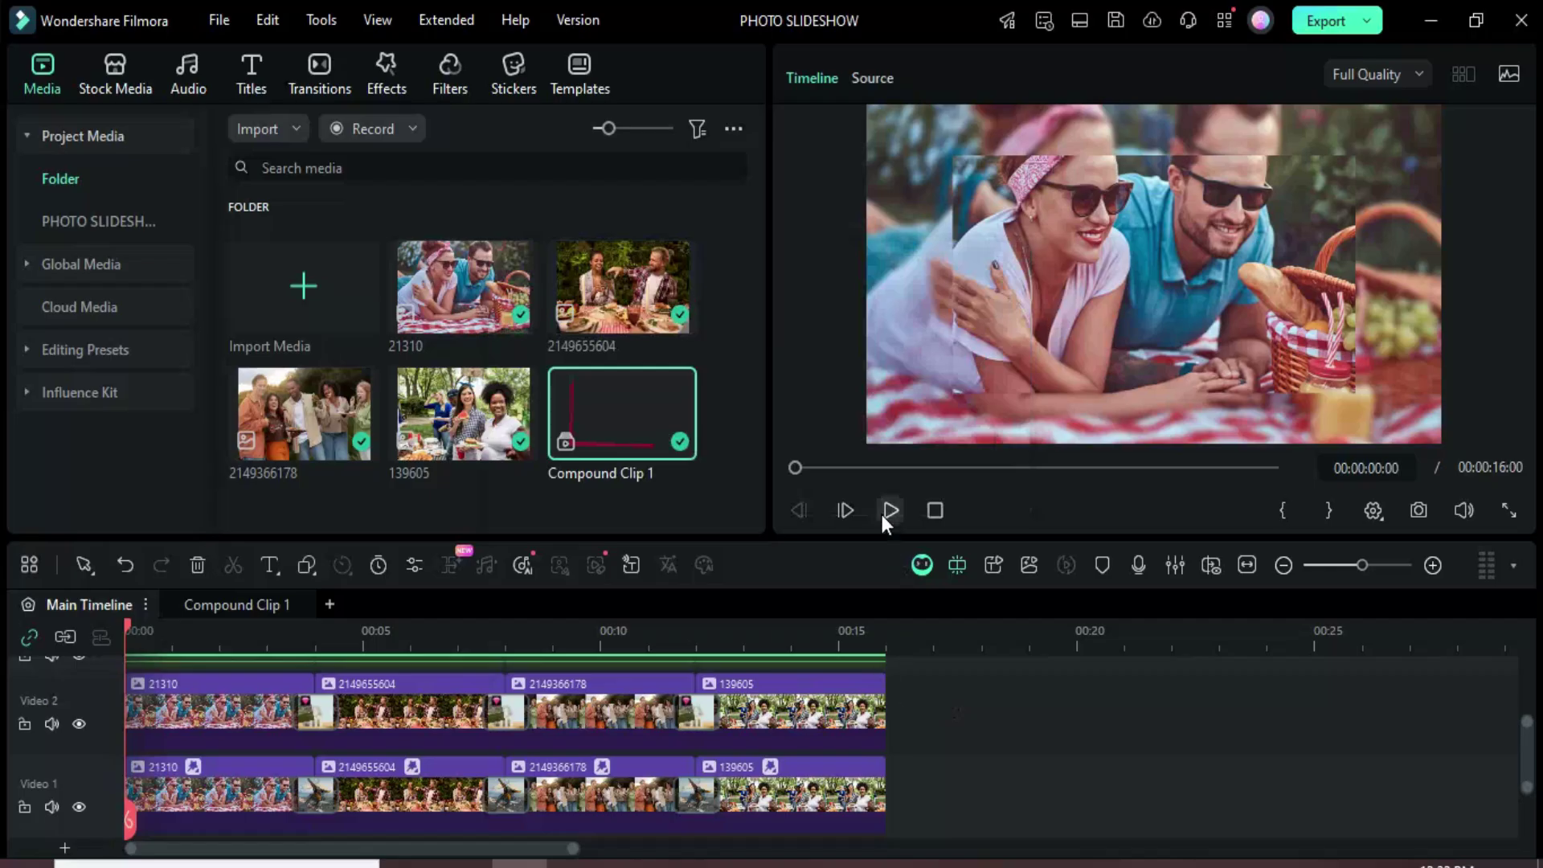
pyautogui.click(888, 509)
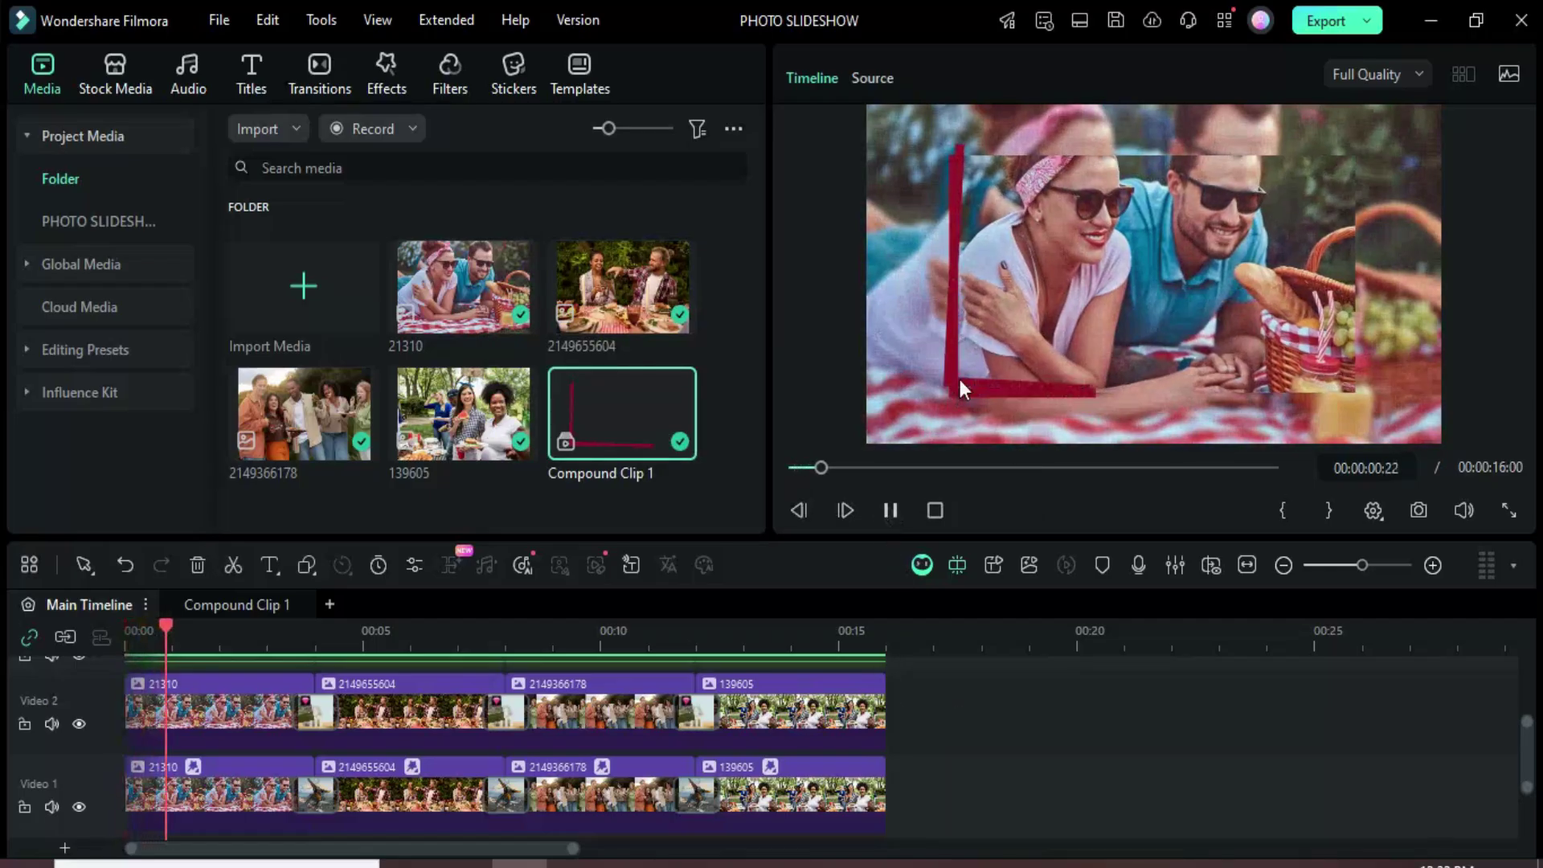